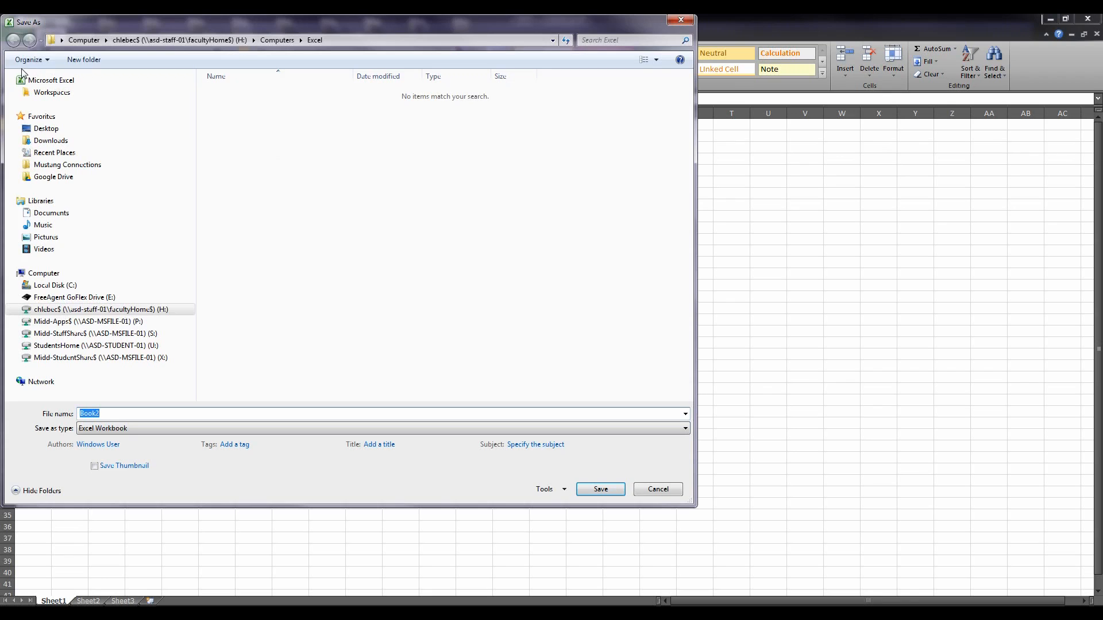
- Save the blank workbook as 'Calendar' in the H: drive's Computers\Excel folder
click(102, 312)
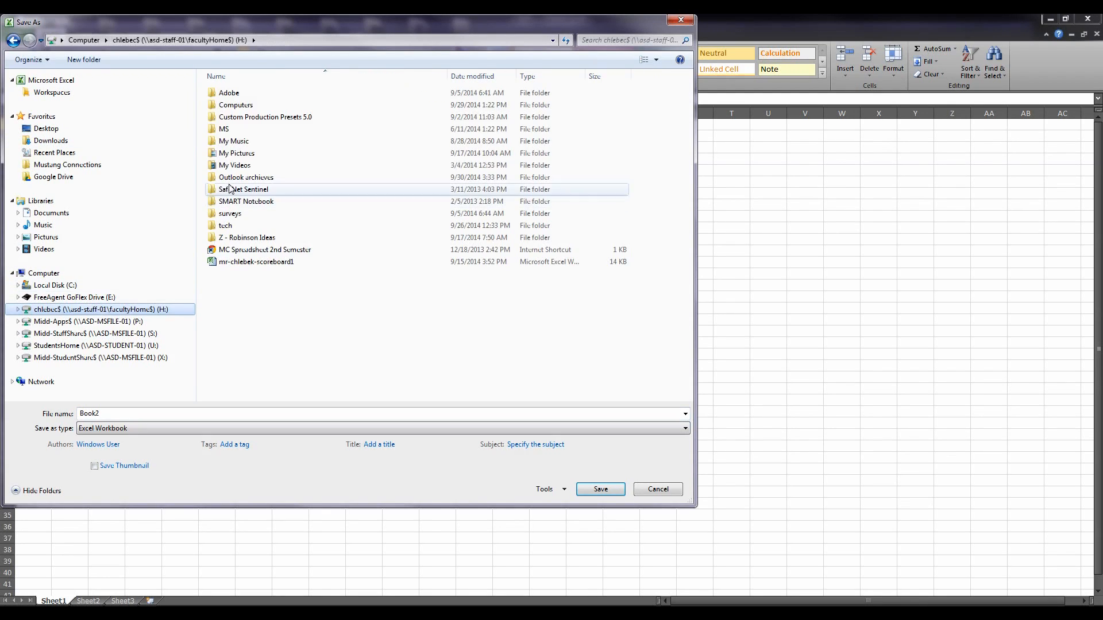
double_click(239, 106)
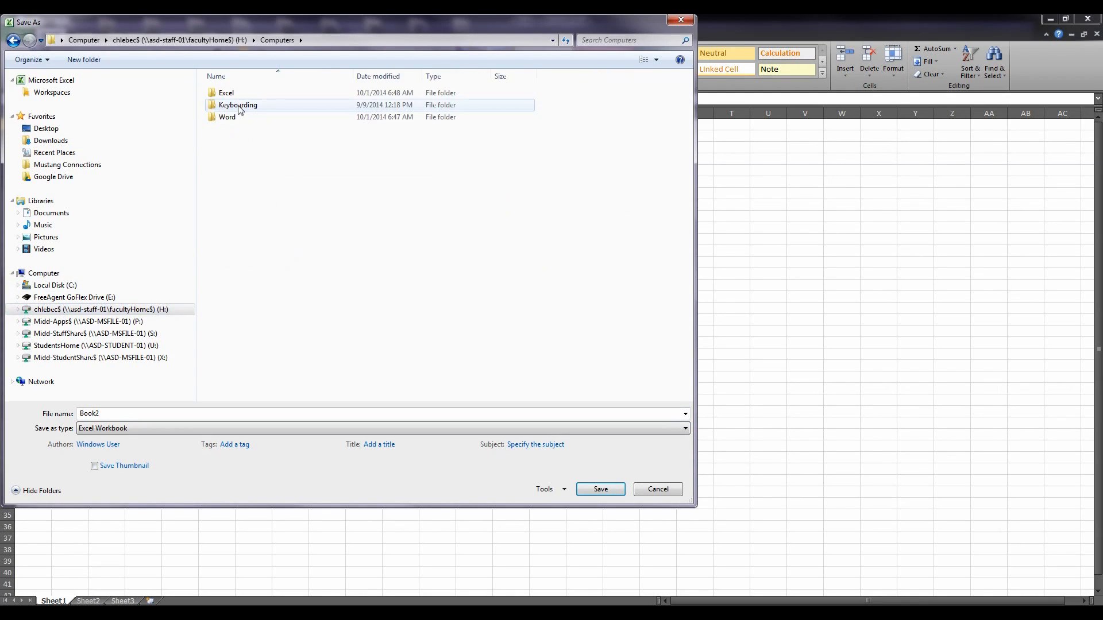
double_click(232, 95)
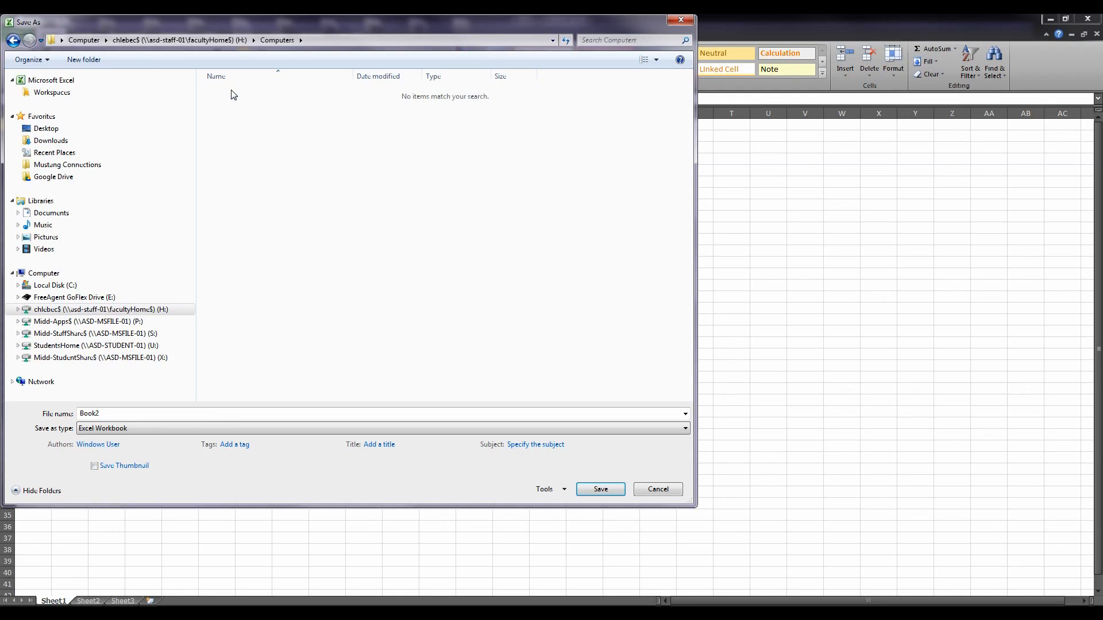
click(155, 414)
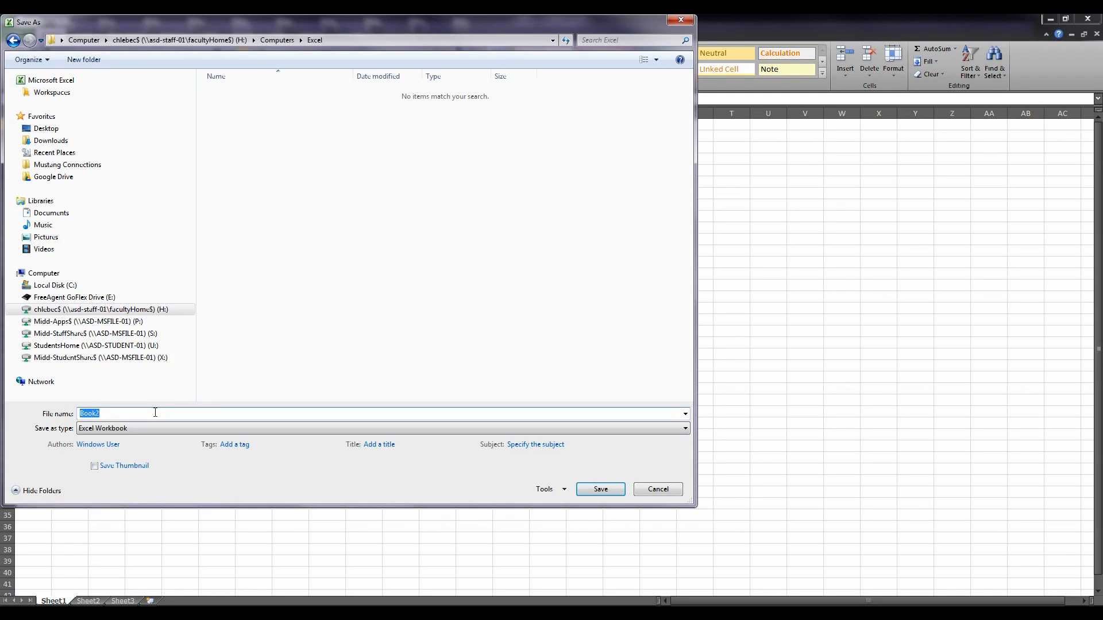
text(Cla)
key(BackSpace)
key(BackSpace)
text(alendar)
key(Return)
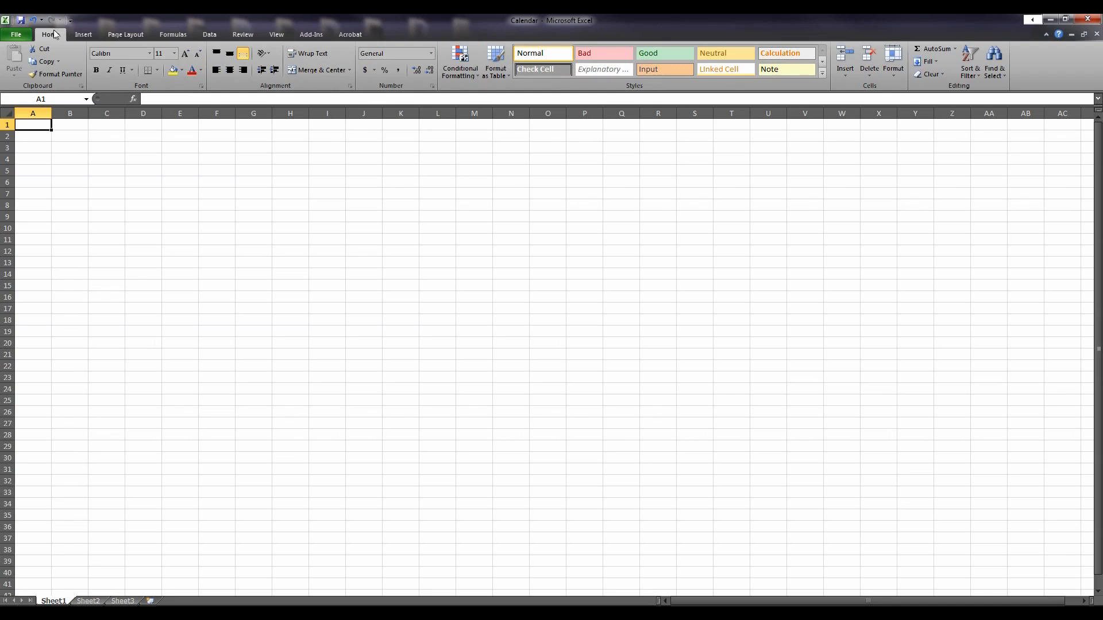
- Show the Margins preset gallery on the Page Layout tab
click(125, 35)
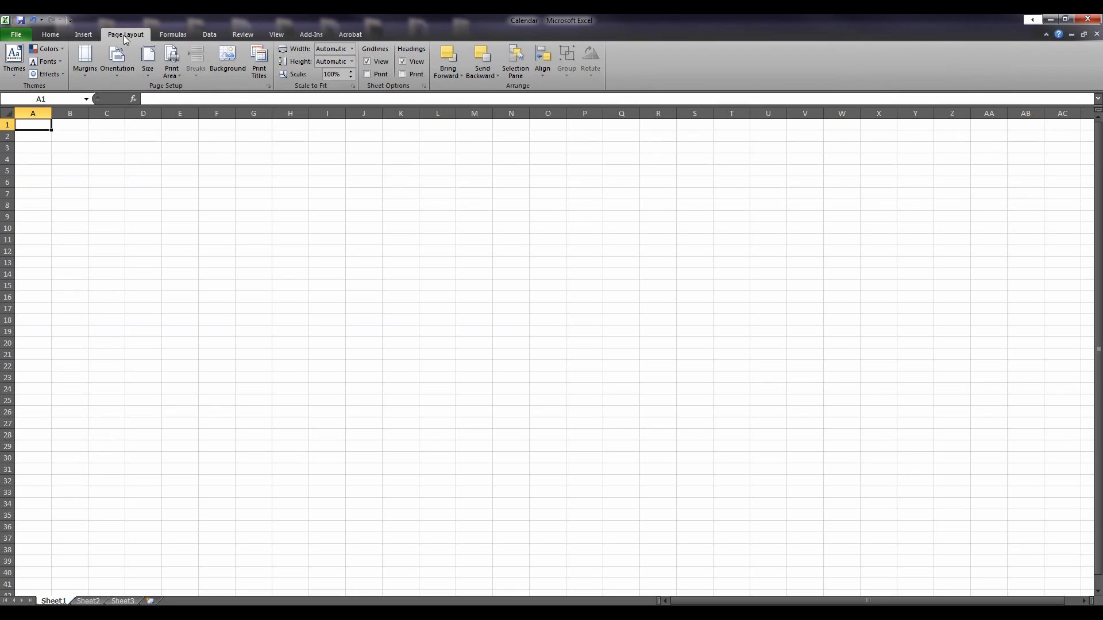
click(84, 75)
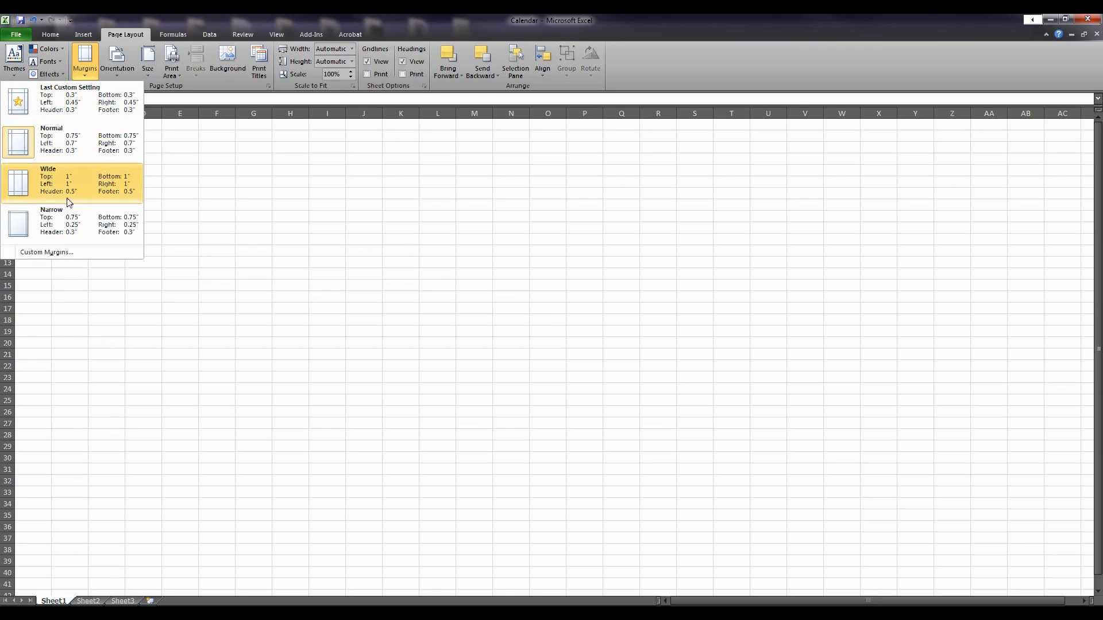
- Set custom margins of 0.3 for top and bottom and 0.45 for left and right
click(65, 253)
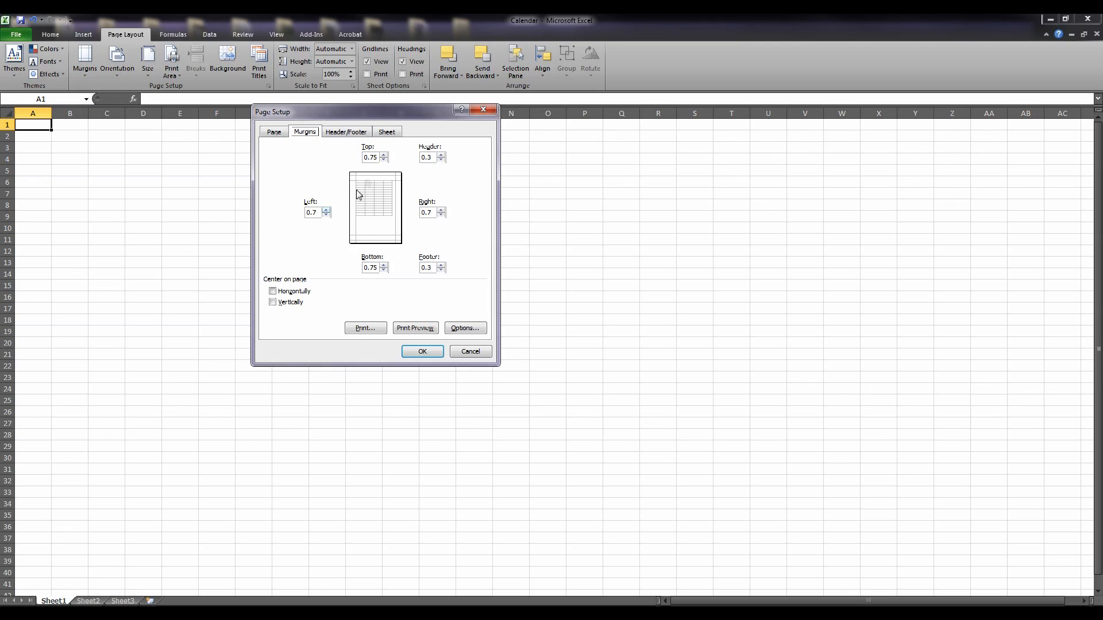
drag(377, 158, 345, 163)
text(0.3)
drag(321, 213, 294, 222)
text(.)
drag(434, 212, 395, 216)
text(.045)
drag(381, 268, 342, 271)
text(0.3)
click(310, 212)
key(BackSpace)
key(BackSpace)
text(.)
click(428, 213)
key(BackSpace)
- Centre the page horizontally and vertically, choose landscape orientation, and apply the page setup
click(274, 292)
click(272, 303)
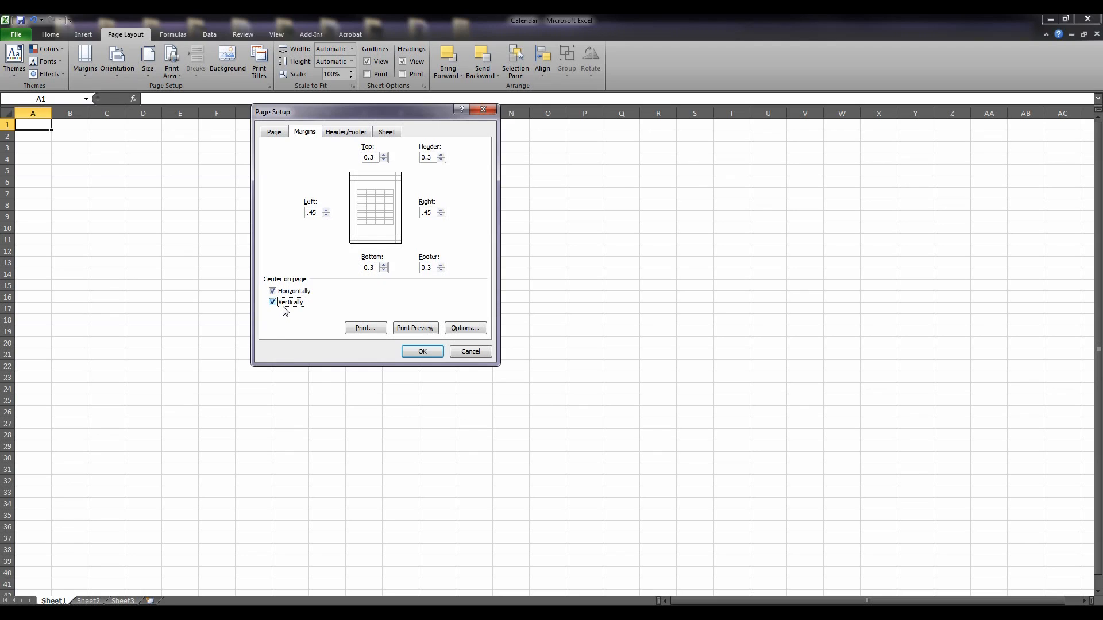
click(273, 133)
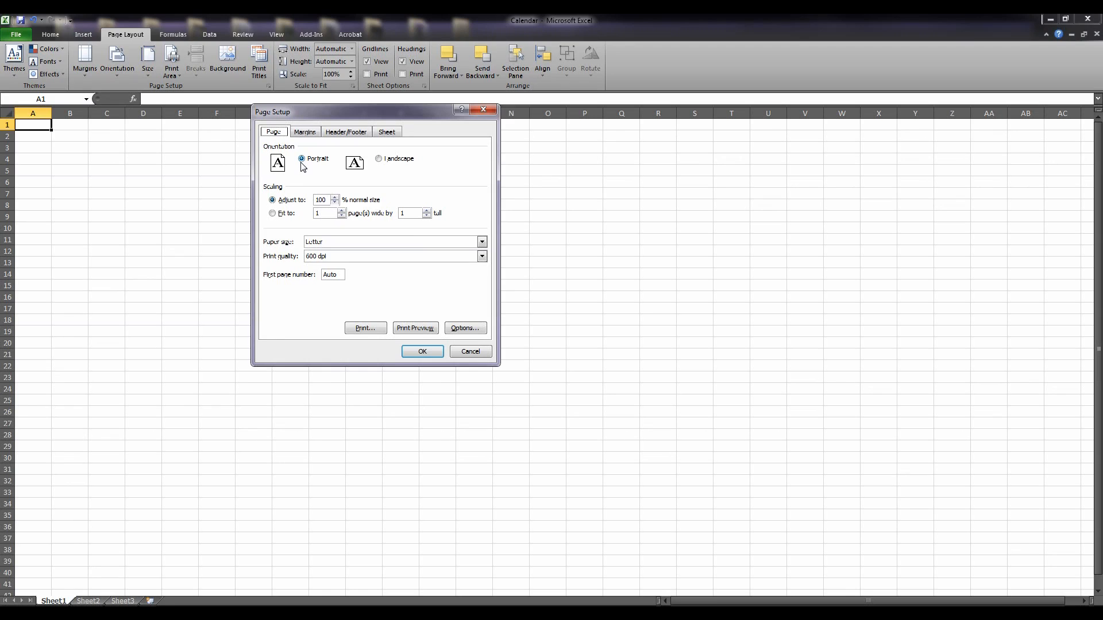
click(380, 160)
click(423, 352)
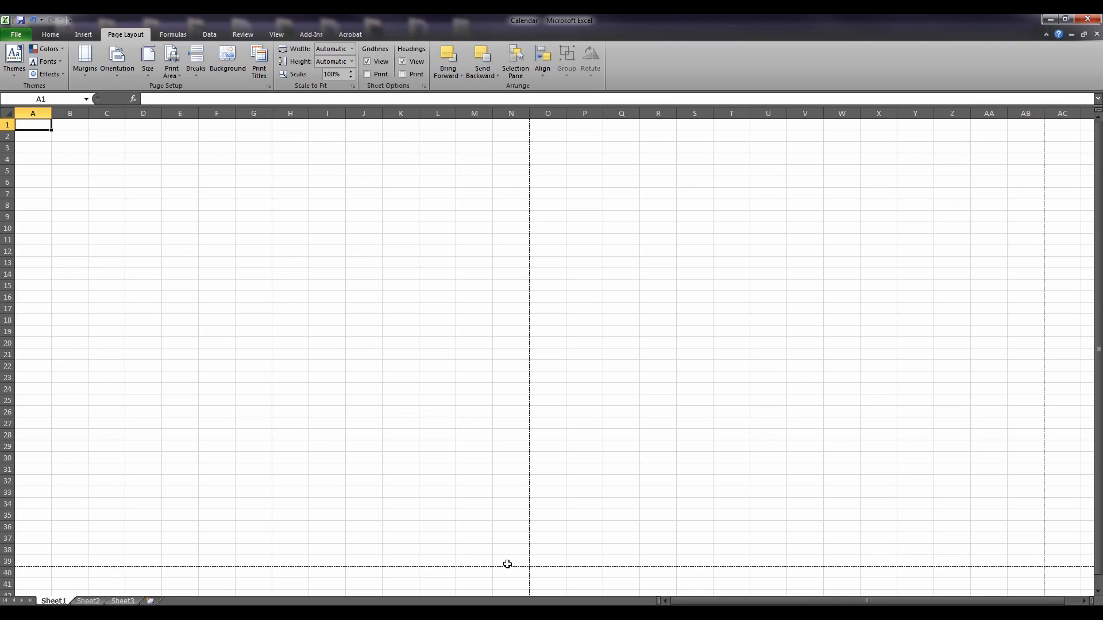
- Select columns A through G and give them a column width of 17.57
click(39, 113)
mouse_move(39, 112)
mouse_down()
mouse_move(437, 112)
mouse_move(41, 112)
mouse_up()
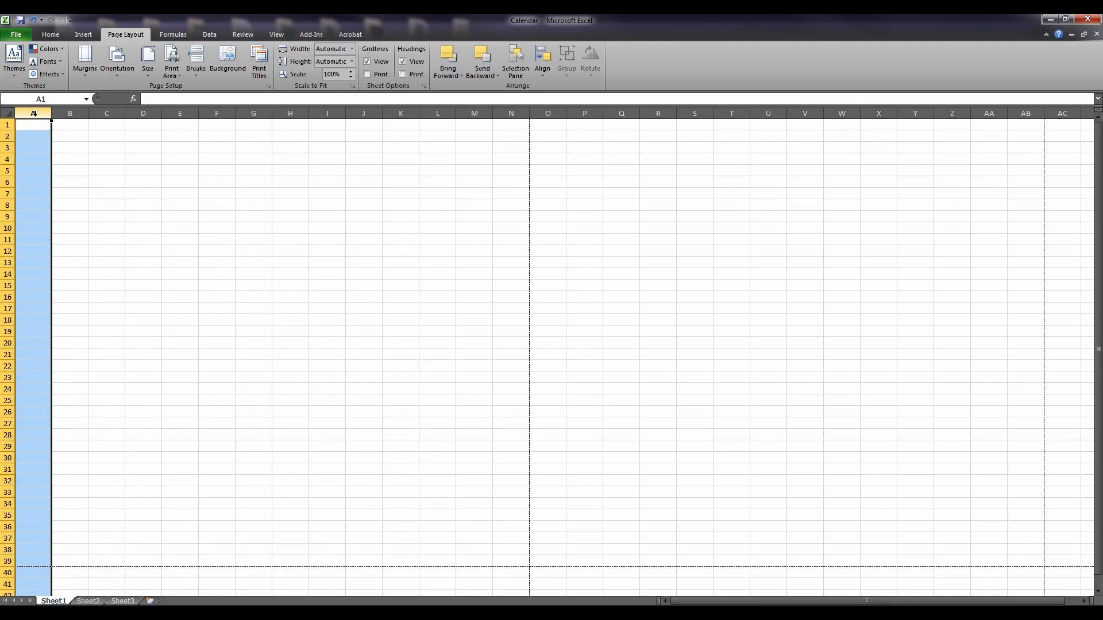
drag(33, 113, 246, 119)
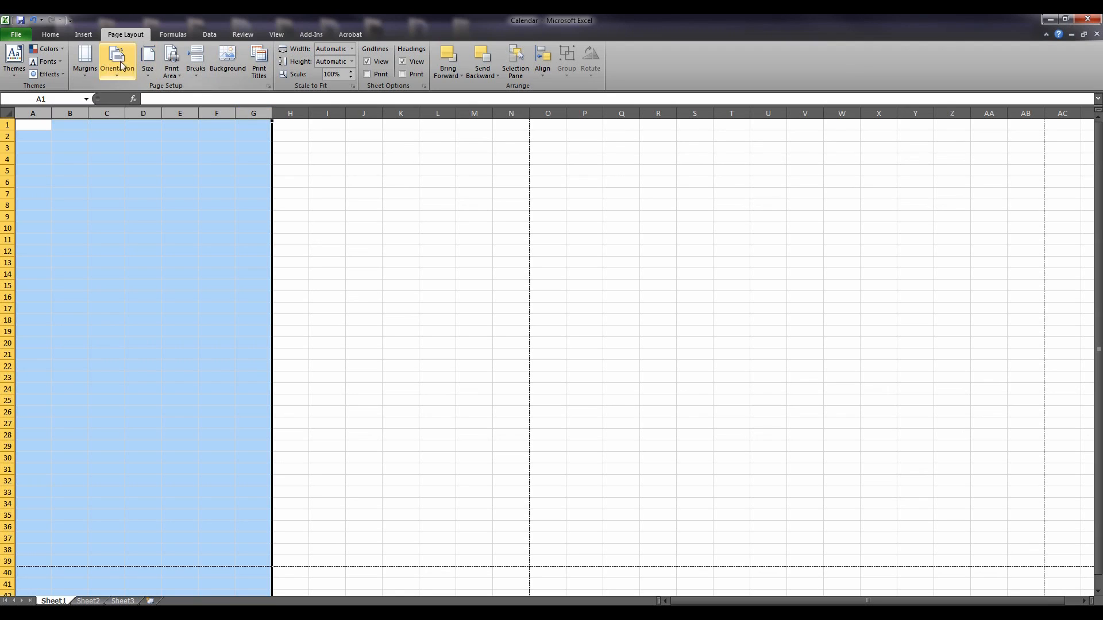
click(51, 35)
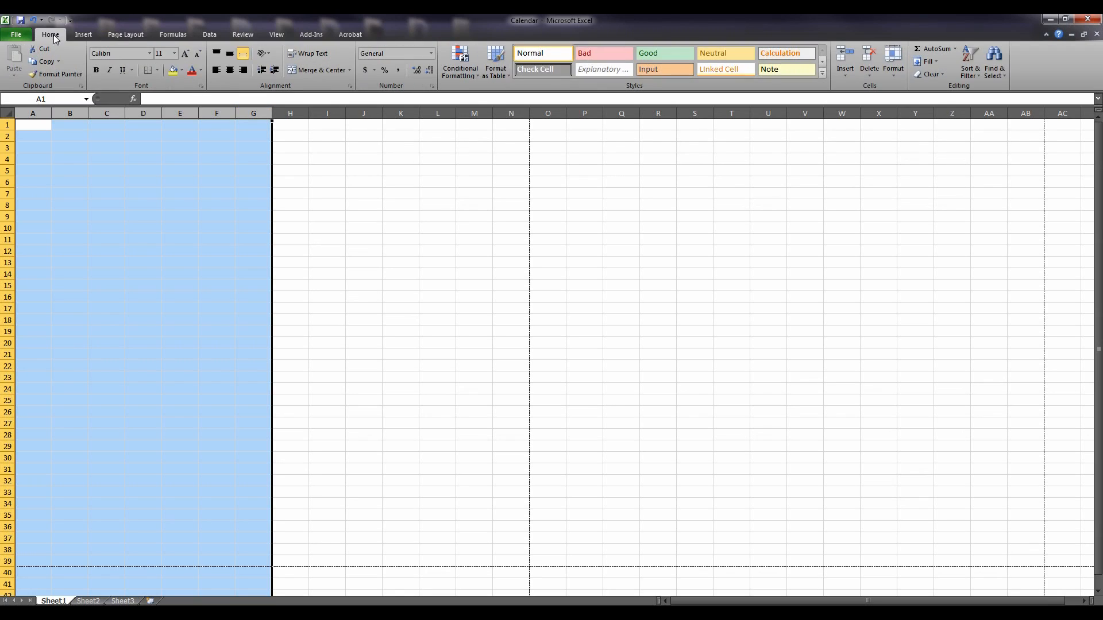
click(896, 77)
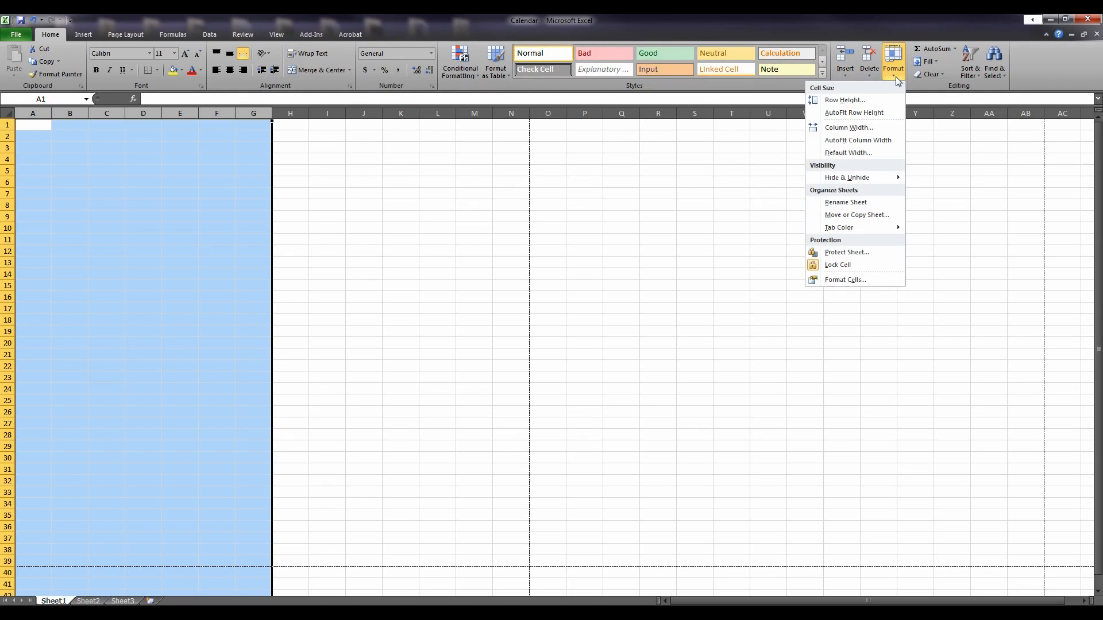
click(872, 128)
text(17.57)
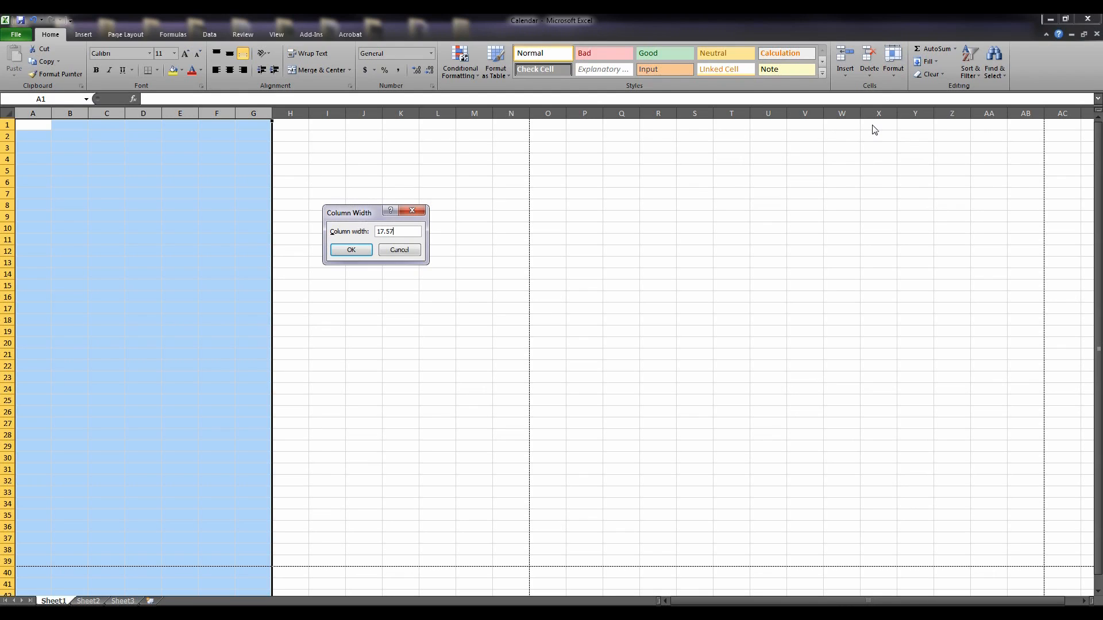
click(341, 251)
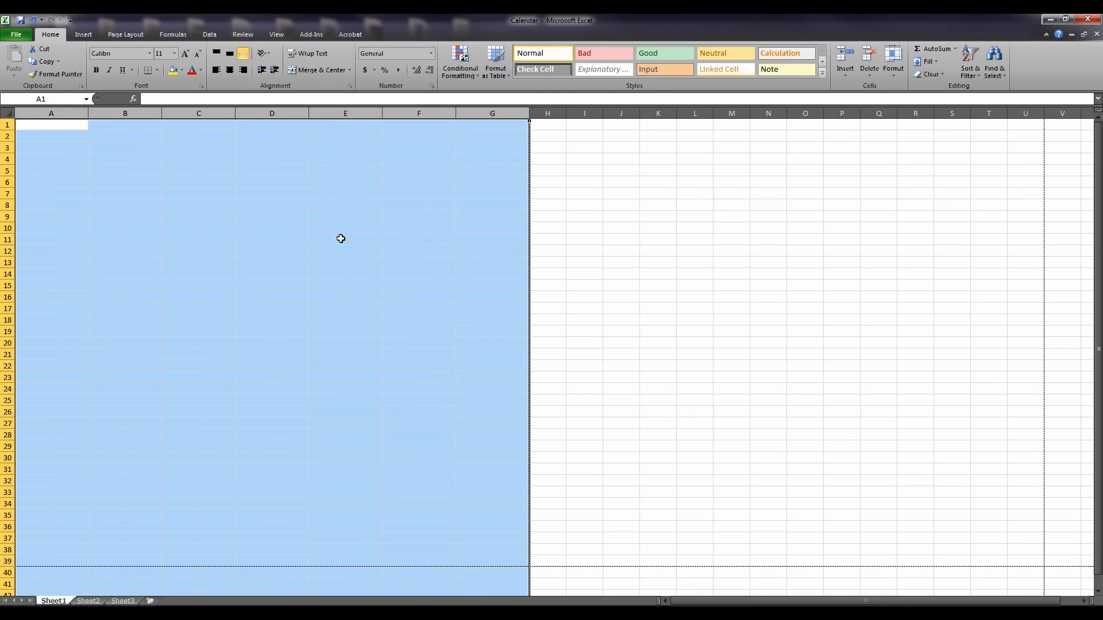
right_click(185, 111)
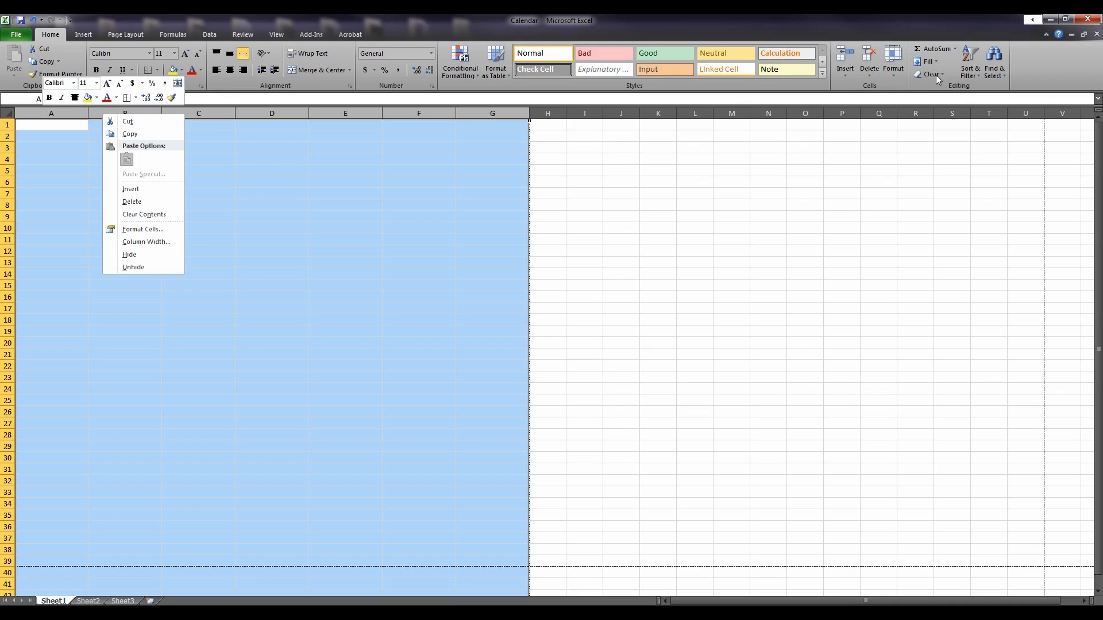
click(440, 110)
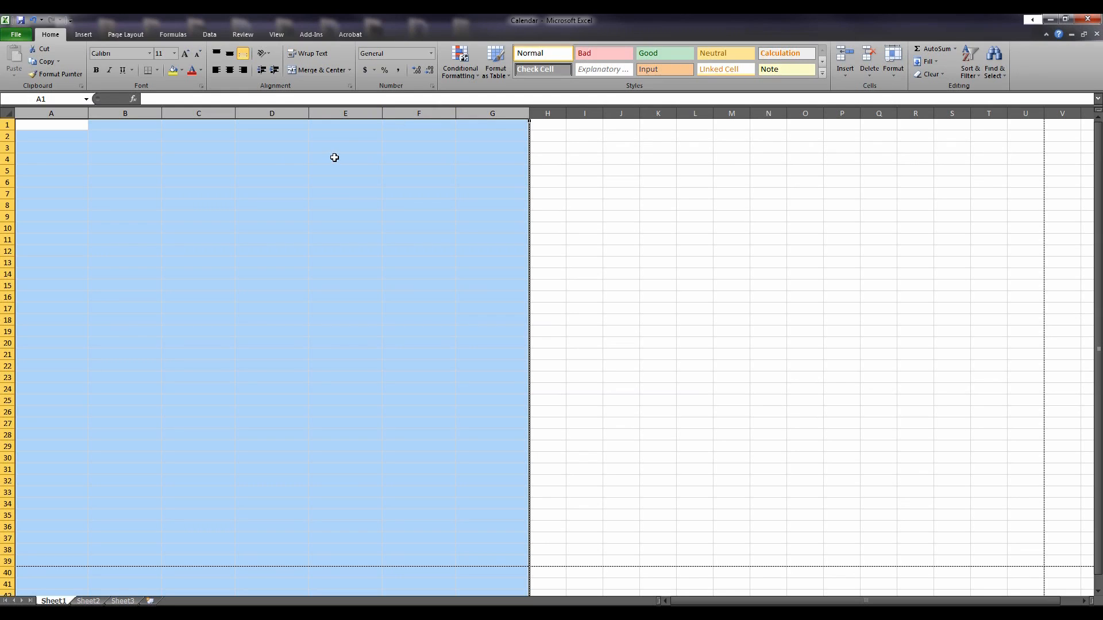
click(57, 148)
- Set row 1's height to 85
drag(55, 127, 107, 123)
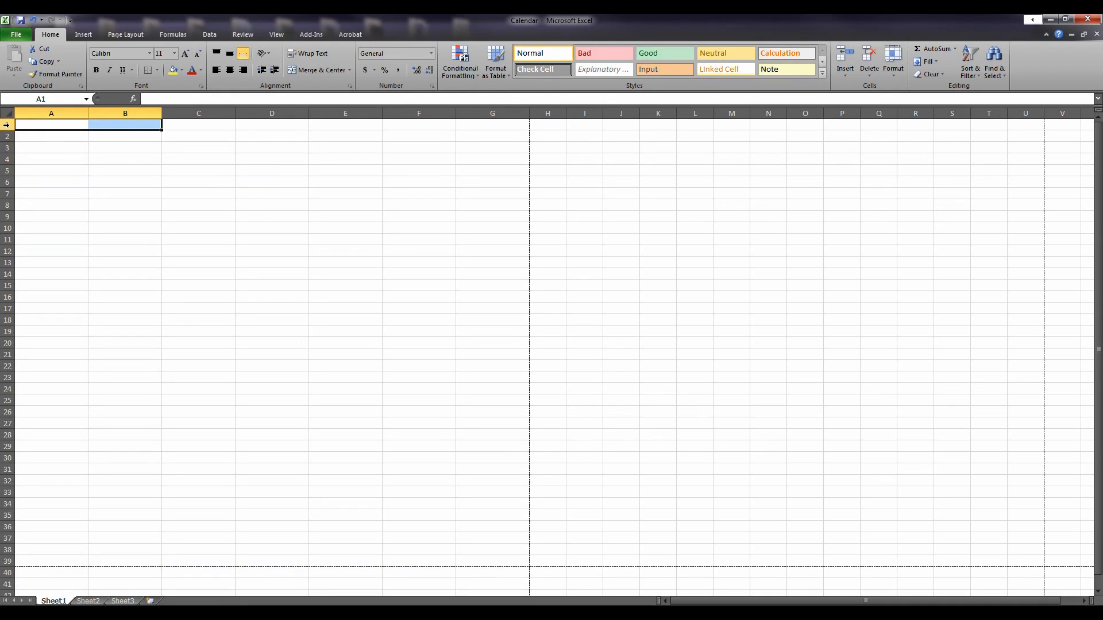
click(7, 124)
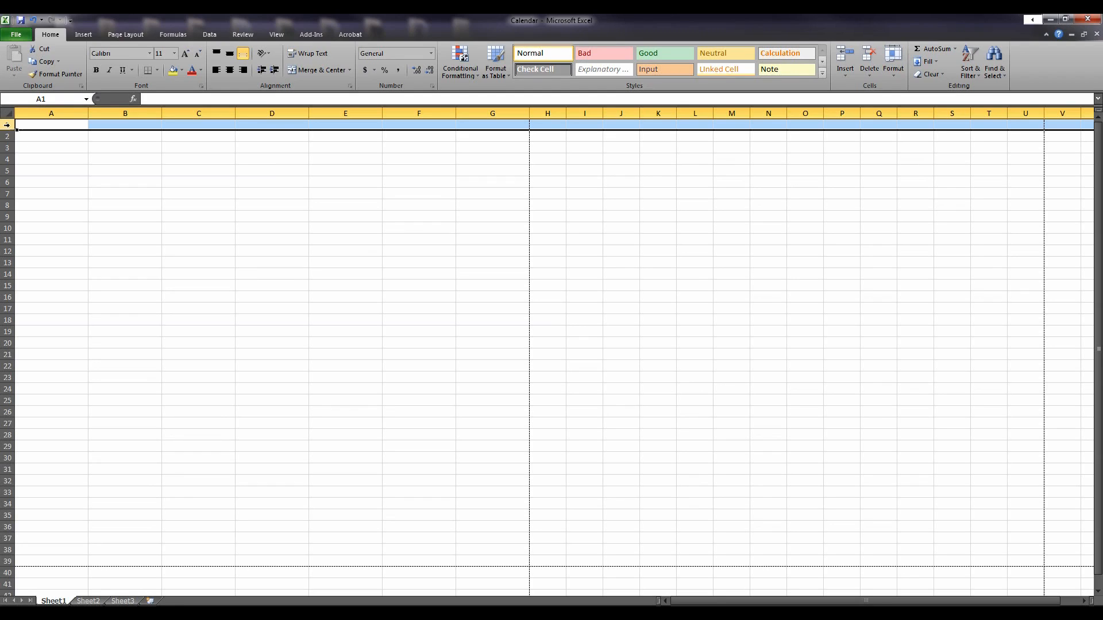
click(894, 76)
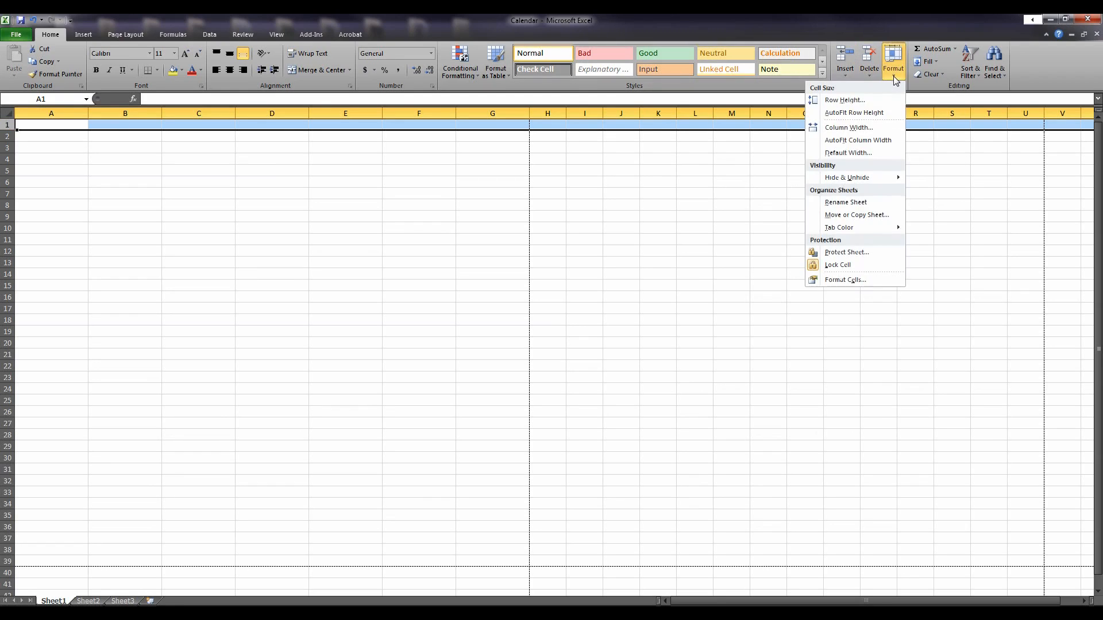
click(872, 100)
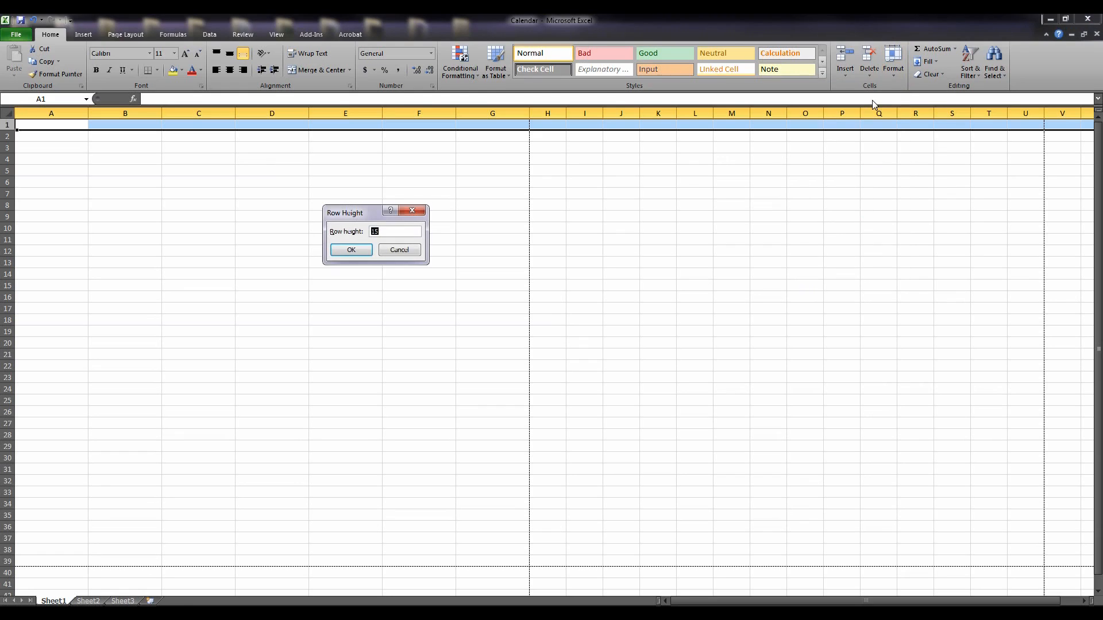
text(85)
key(Return)
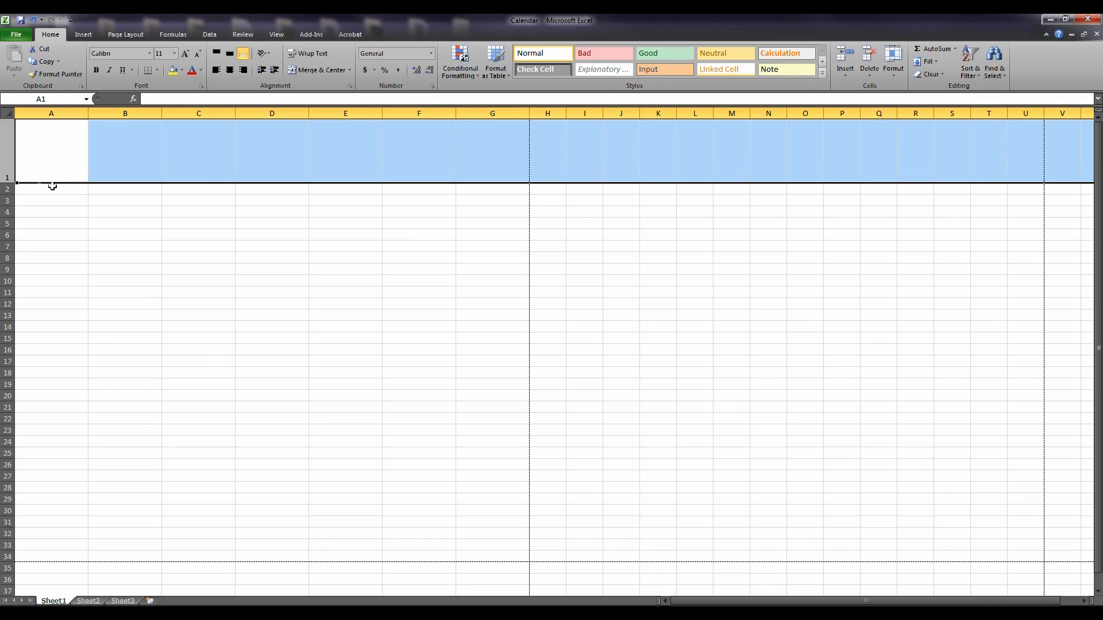
- Set row 2's height to 23
click(6, 189)
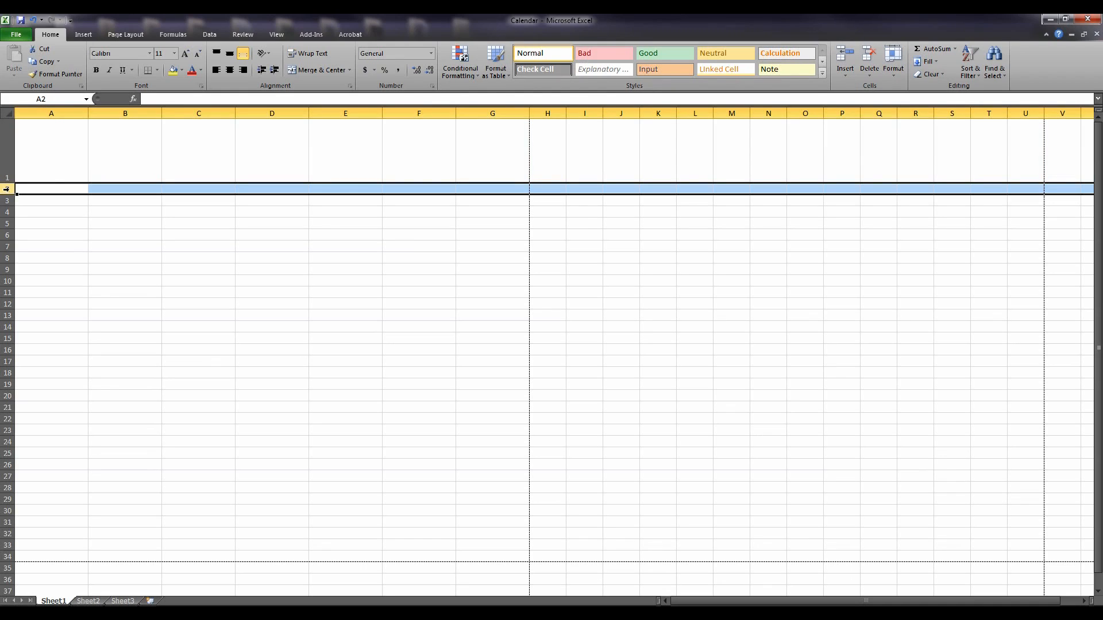
click(893, 62)
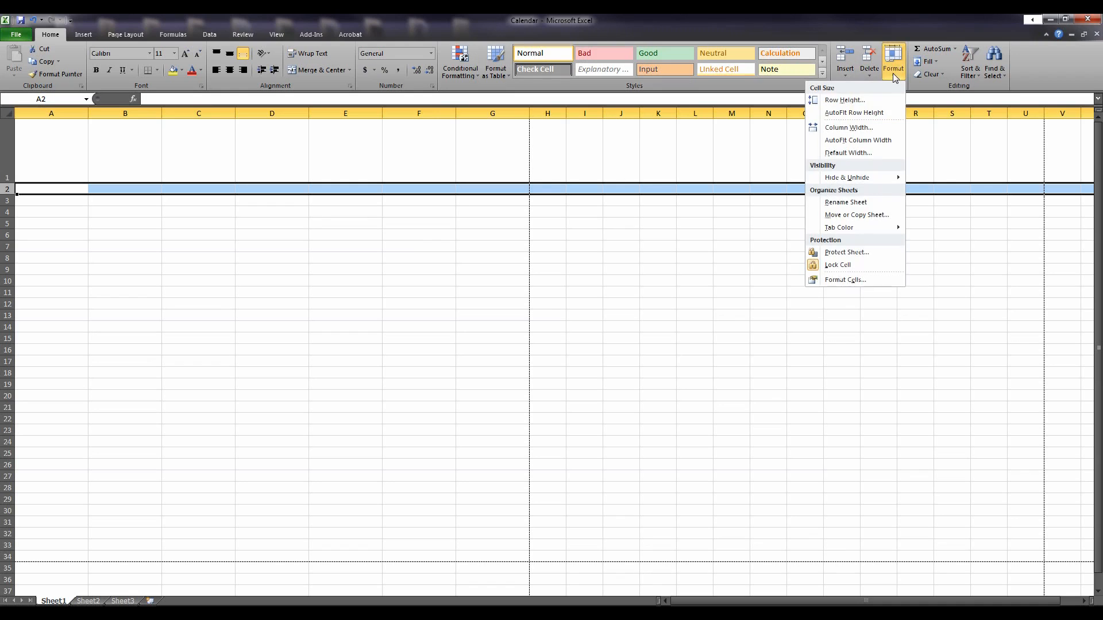
click(861, 100)
text(23)
key(Return)
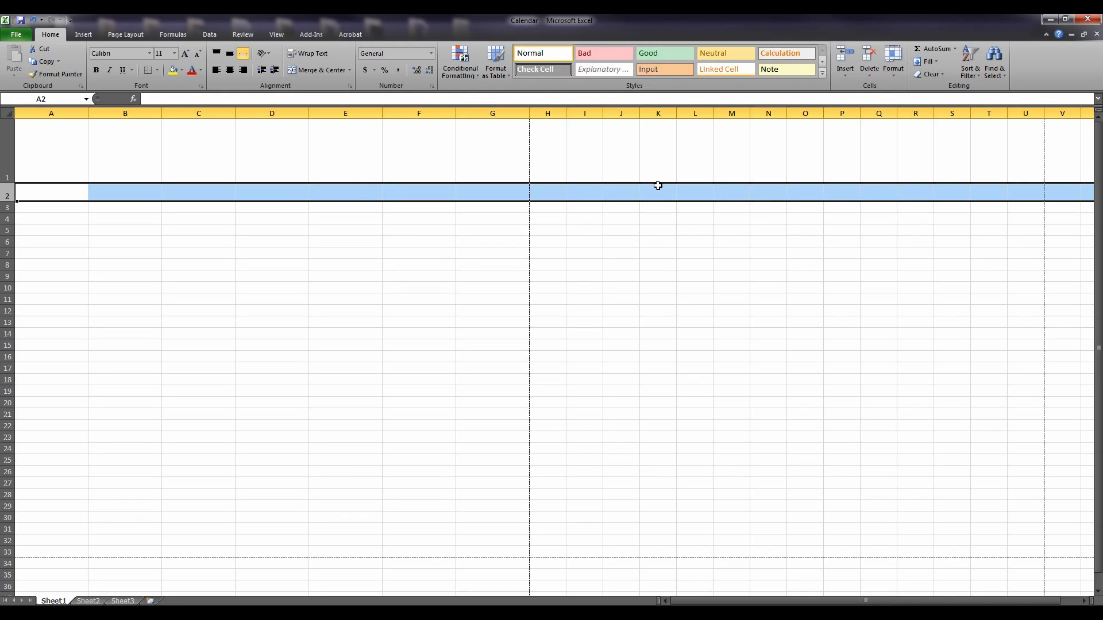
- Set row 3's height to 18
click(7, 208)
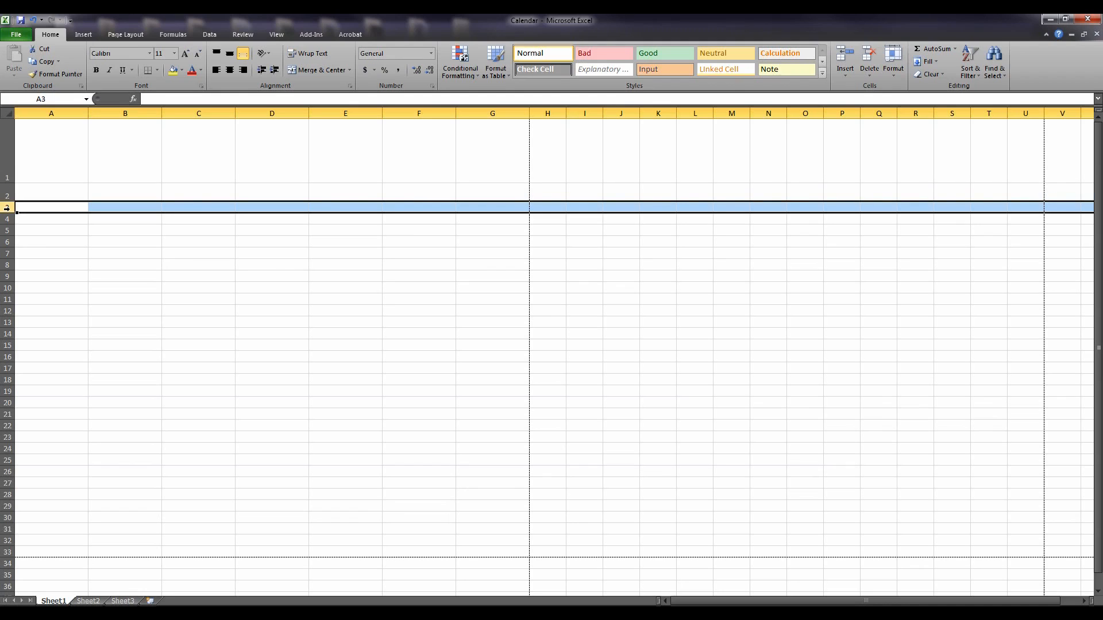
click(893, 63)
click(853, 101)
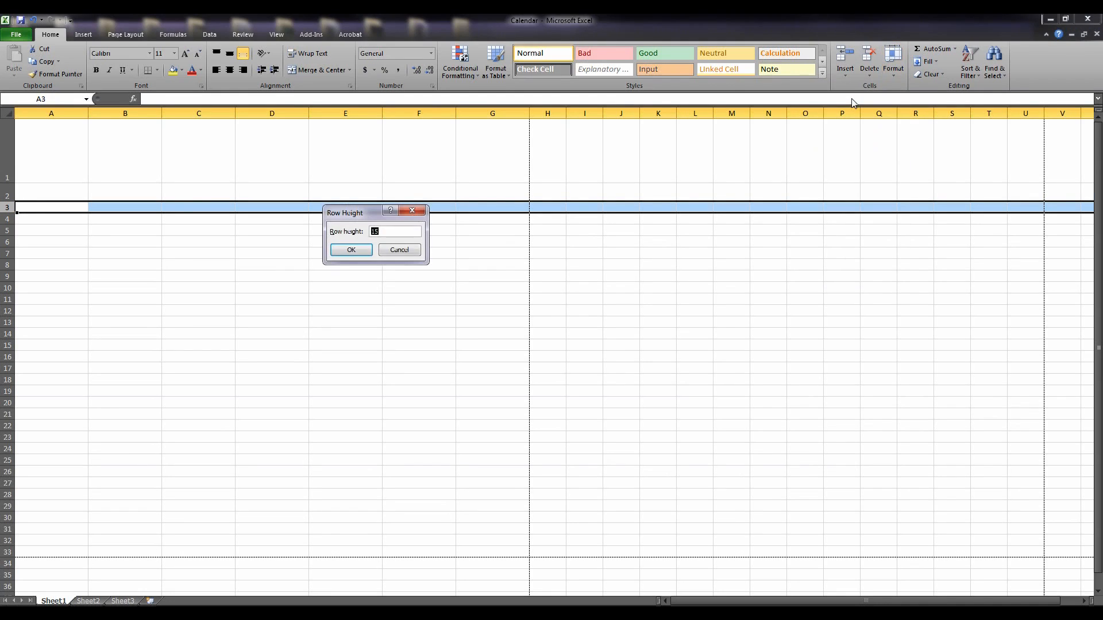
text(18)
key(Return)
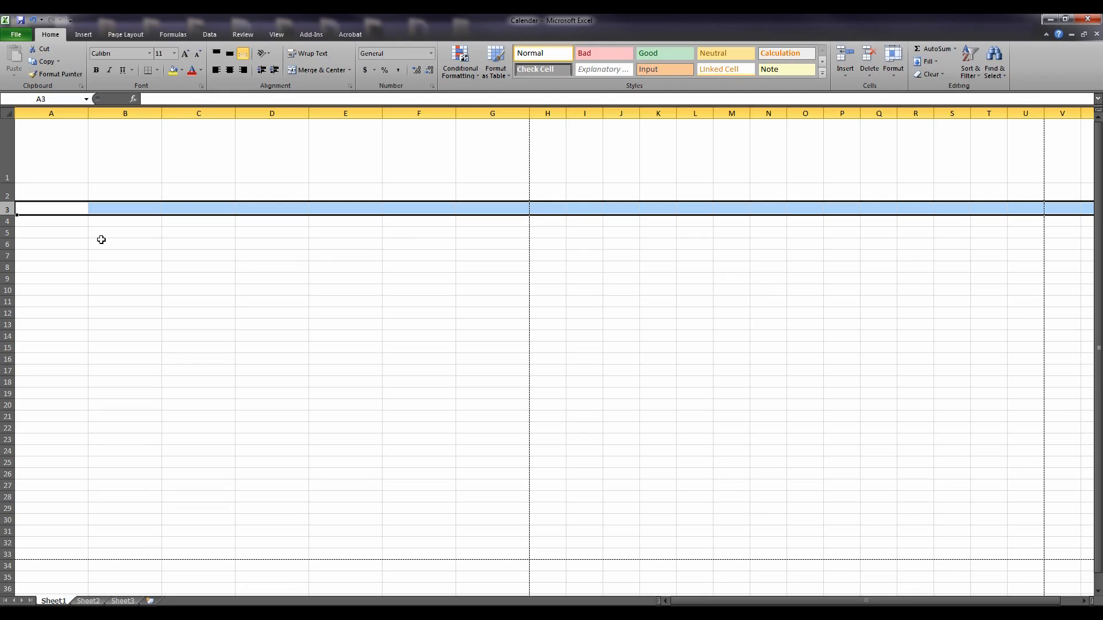
- Set odd rows 3, 5, 7, 9 and 11 to a height of 22
ctrl+click(9, 232)
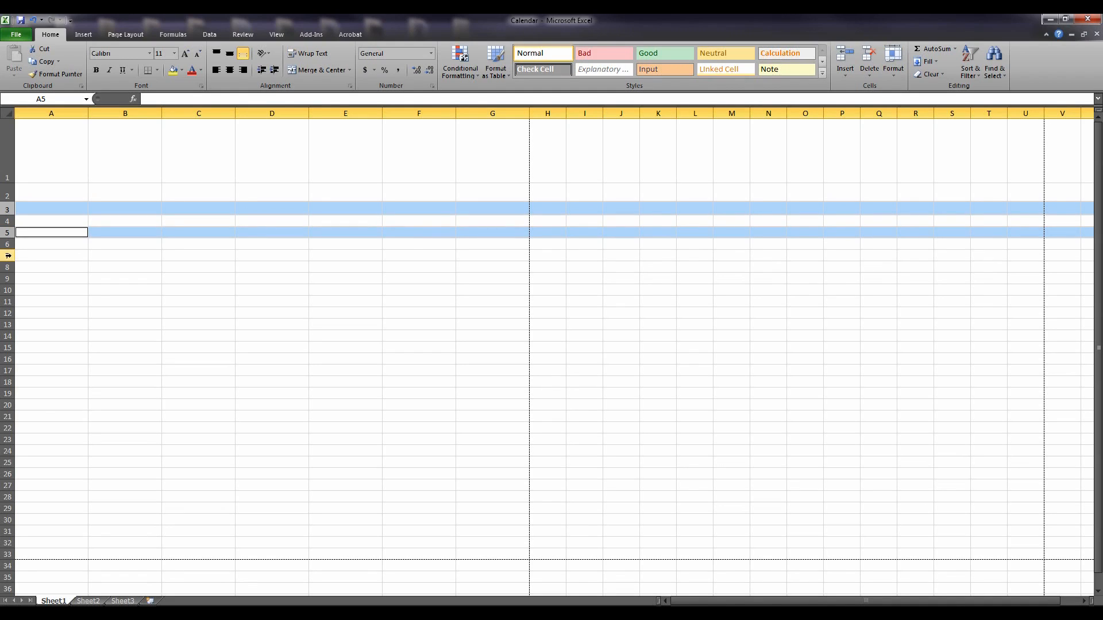
ctrl+click(8, 256)
ctrl+click(8, 278)
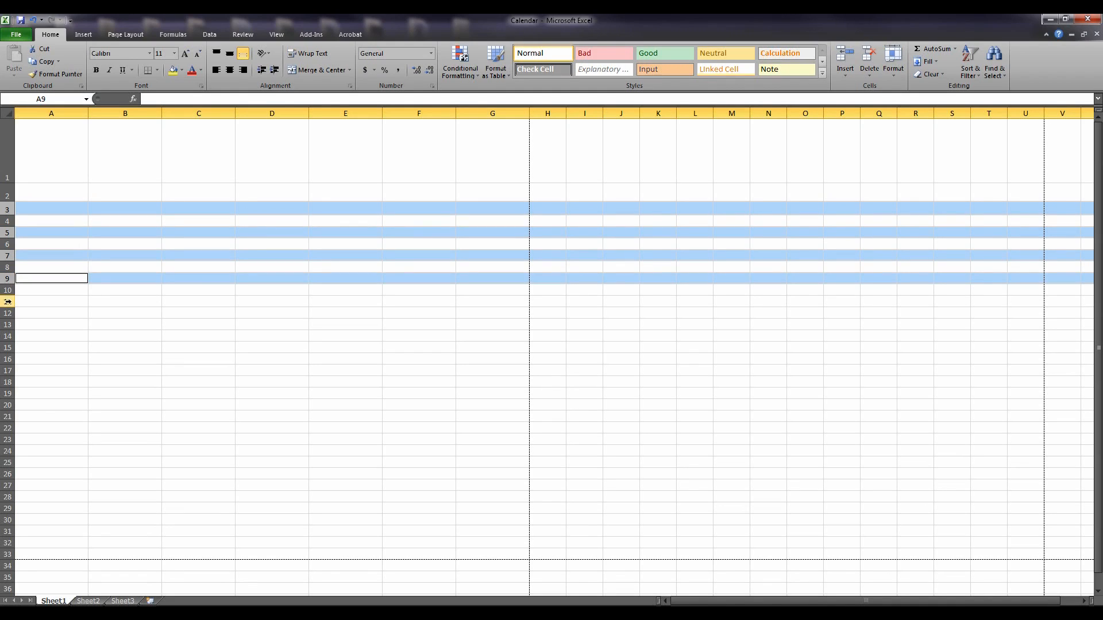
ctrl+click(8, 302)
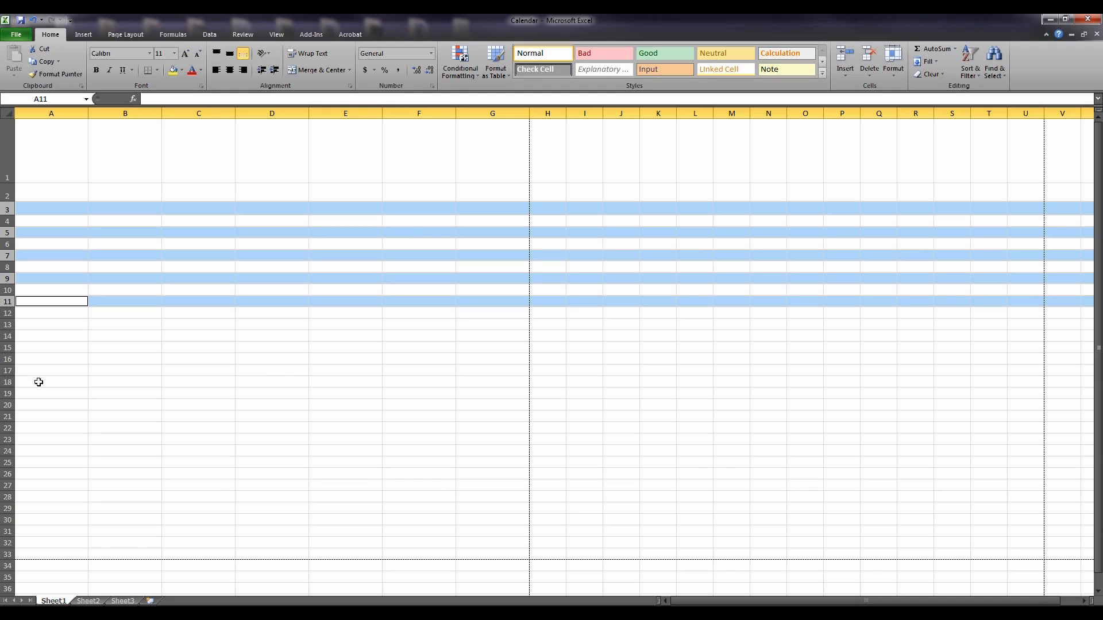
click(894, 74)
click(863, 100)
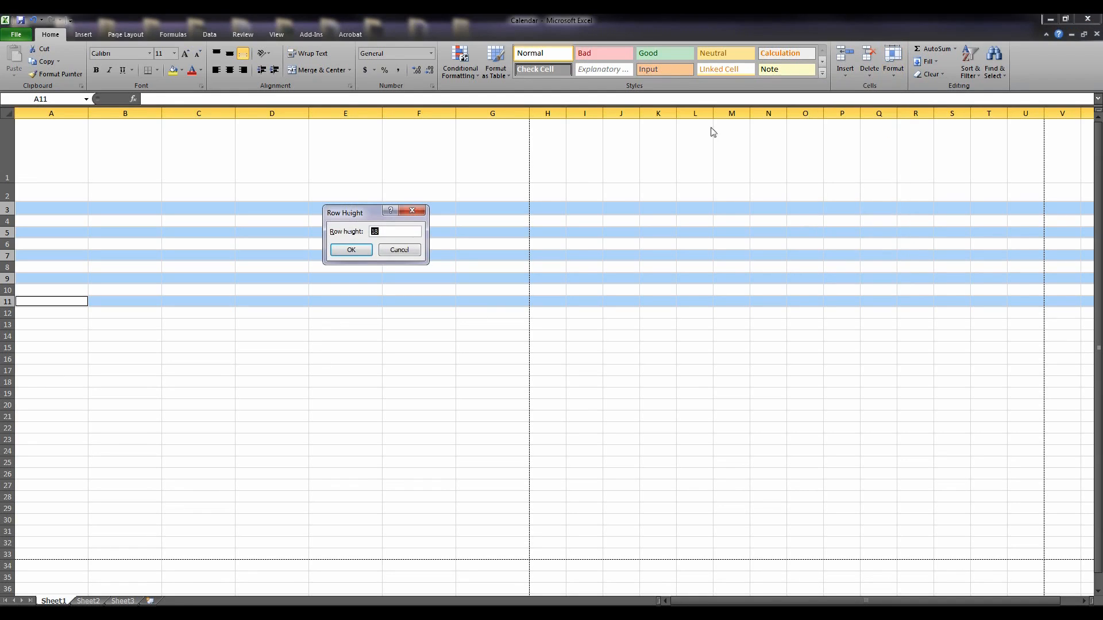
text(22)
key(Return)
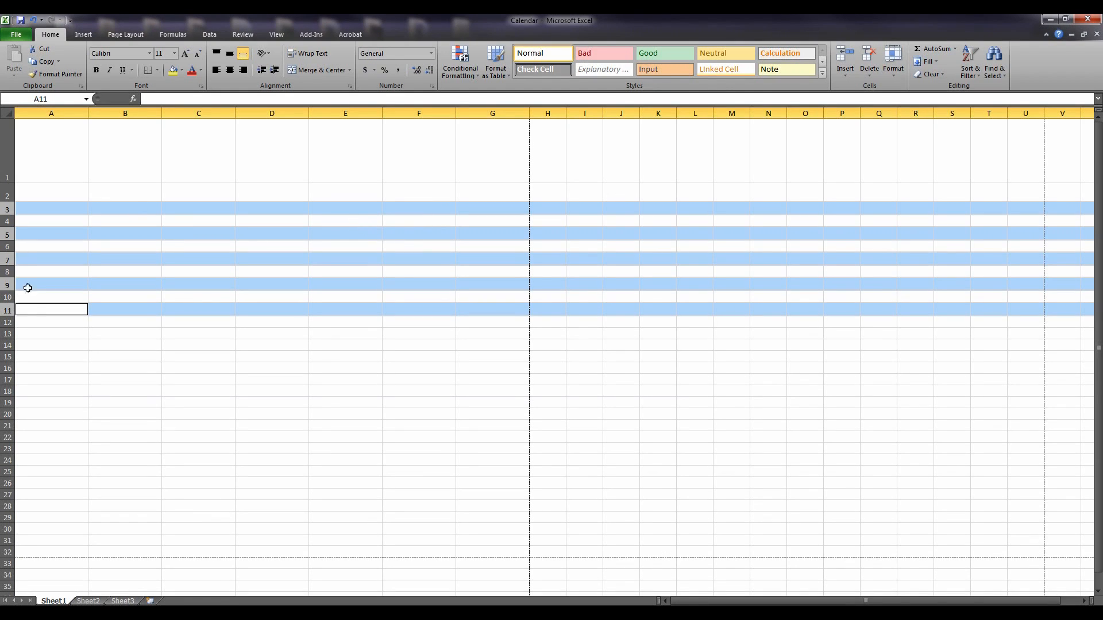
click(36, 335)
- Make even rows 4, 6, 8, 10 and 12 74.25 tall
click(5, 222)
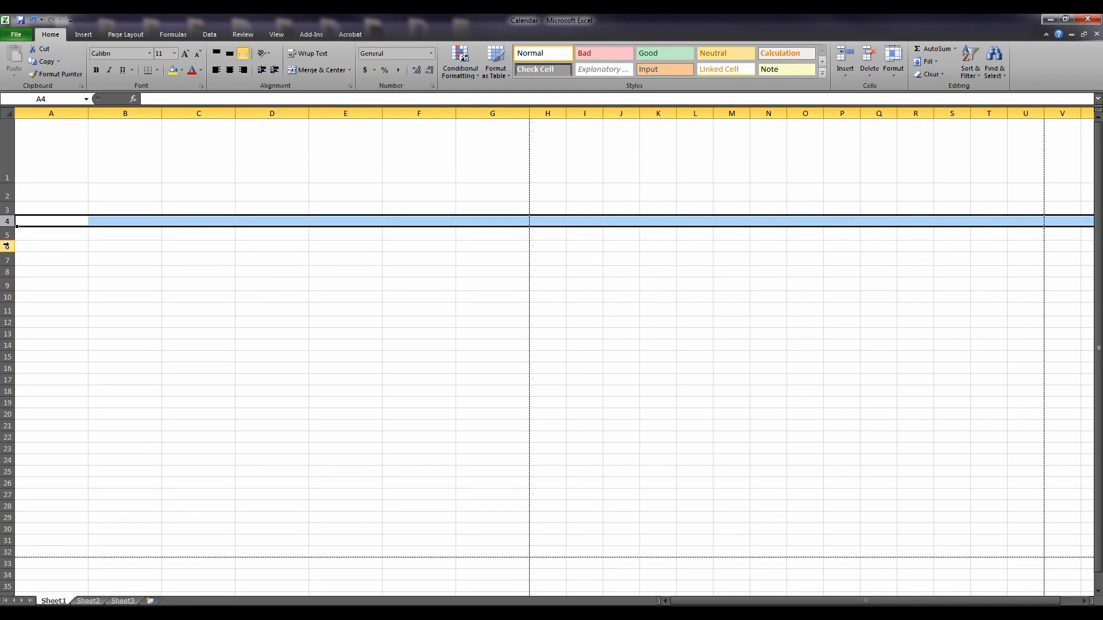
ctrl+click(7, 246)
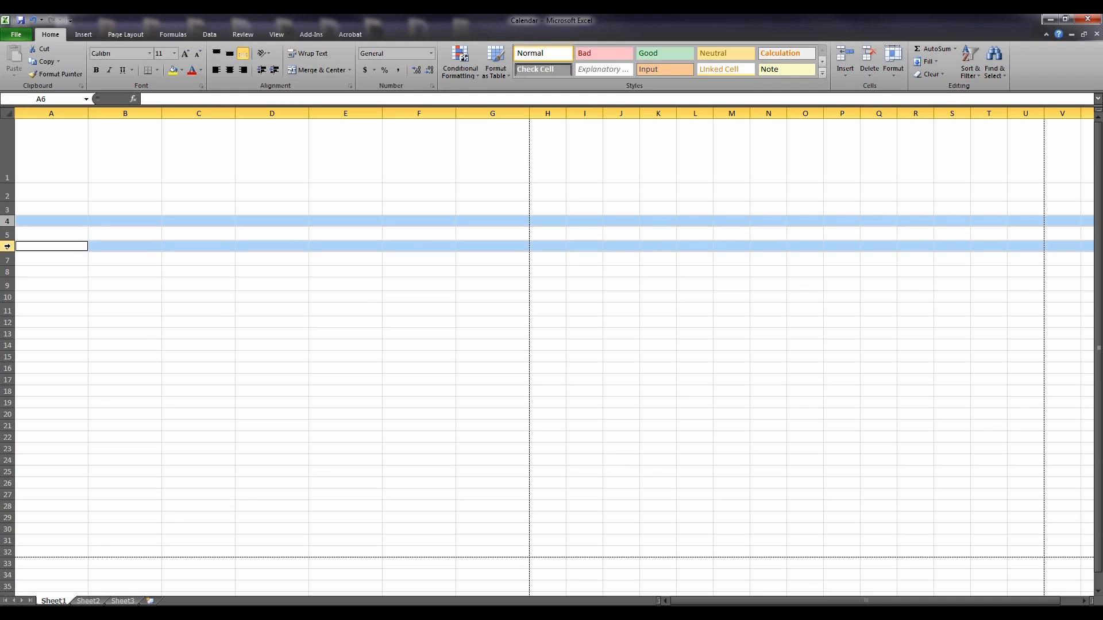
ctrl+click(6, 271)
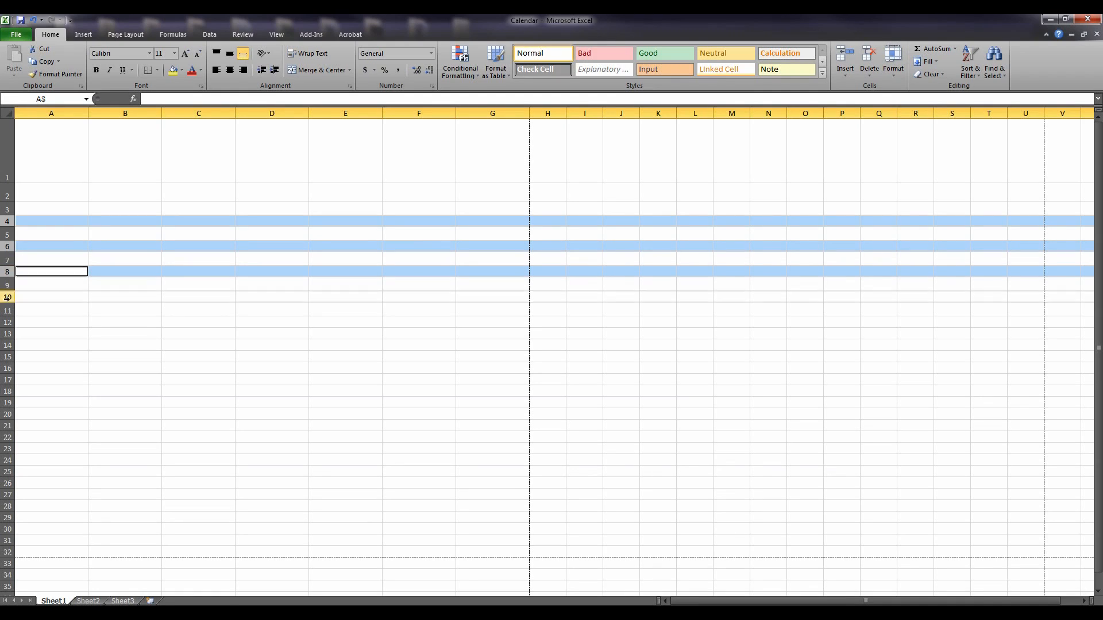
ctrl+click(8, 298)
ctrl+click(6, 323)
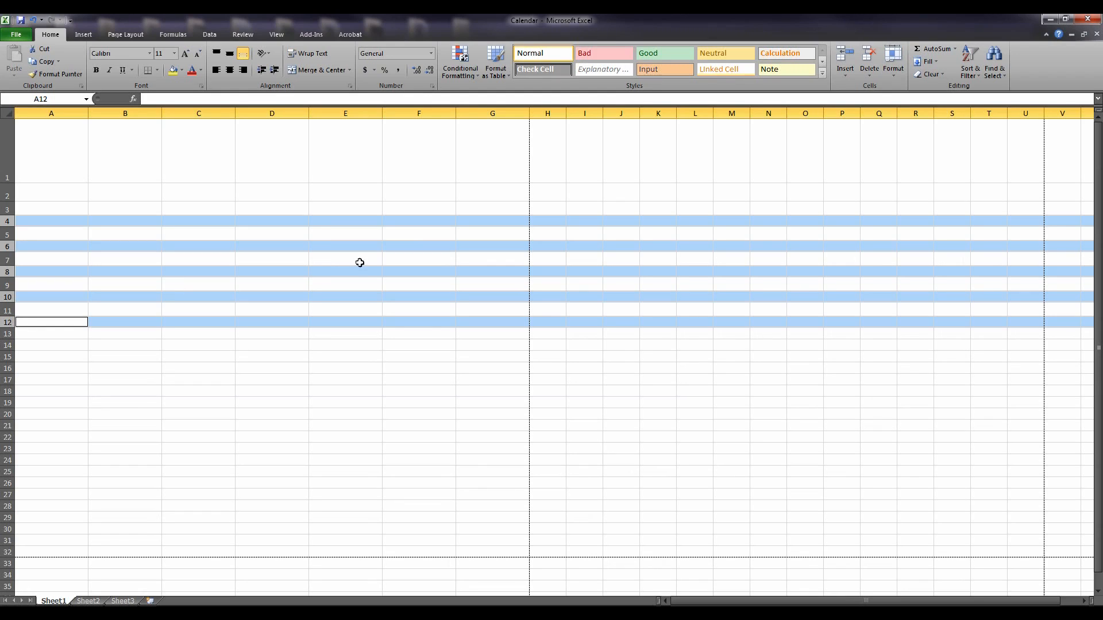
click(894, 75)
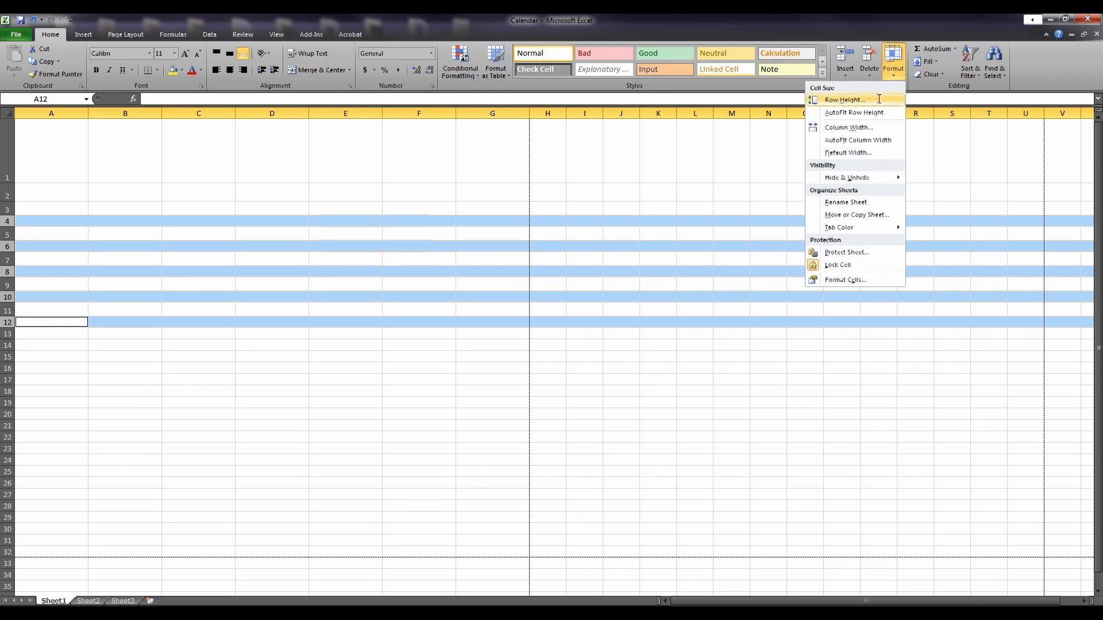
click(879, 102)
text(74.25)
key(Return)
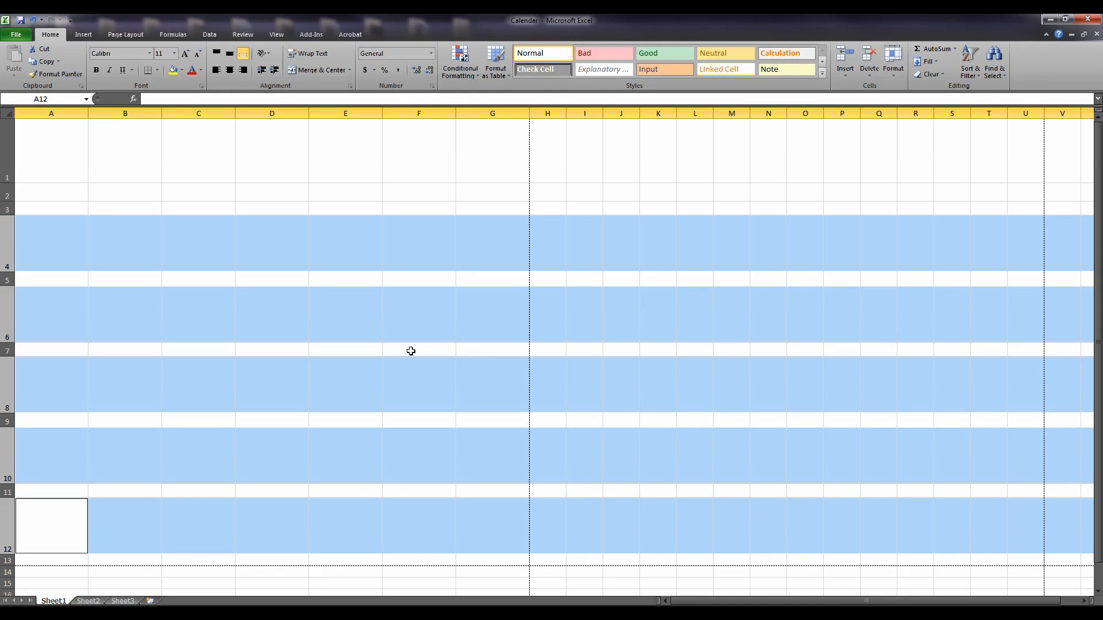
click(365, 343)
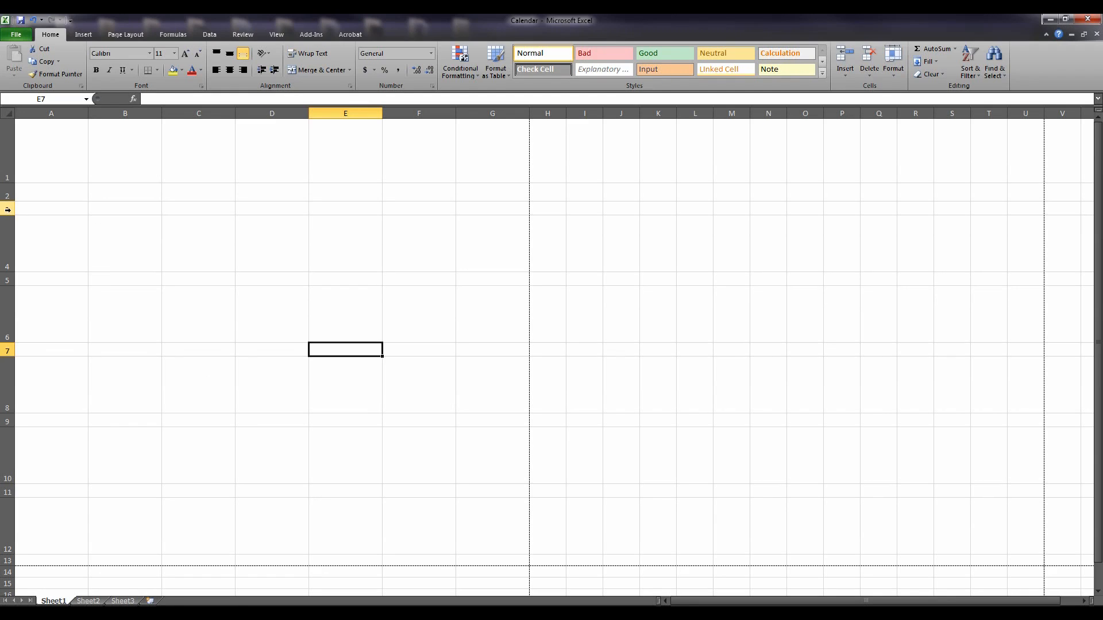
- Select odd rows 3, 5, 7, 9 and 11 together and open the Cells group's Format menu
click(8, 210)
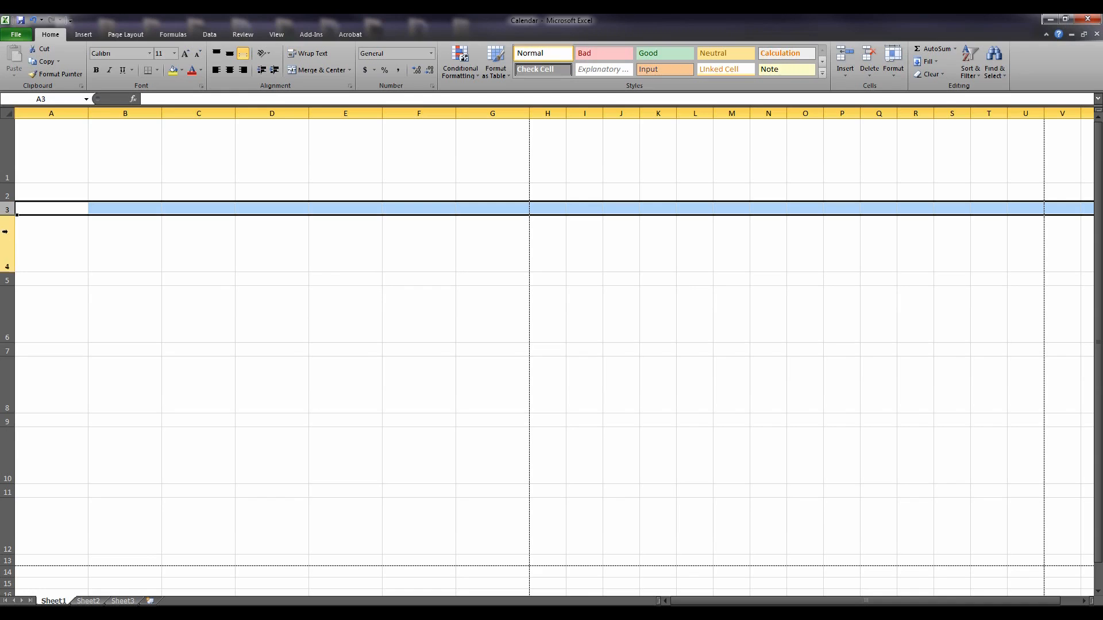
ctrl+click(8, 280)
ctrl+click(8, 350)
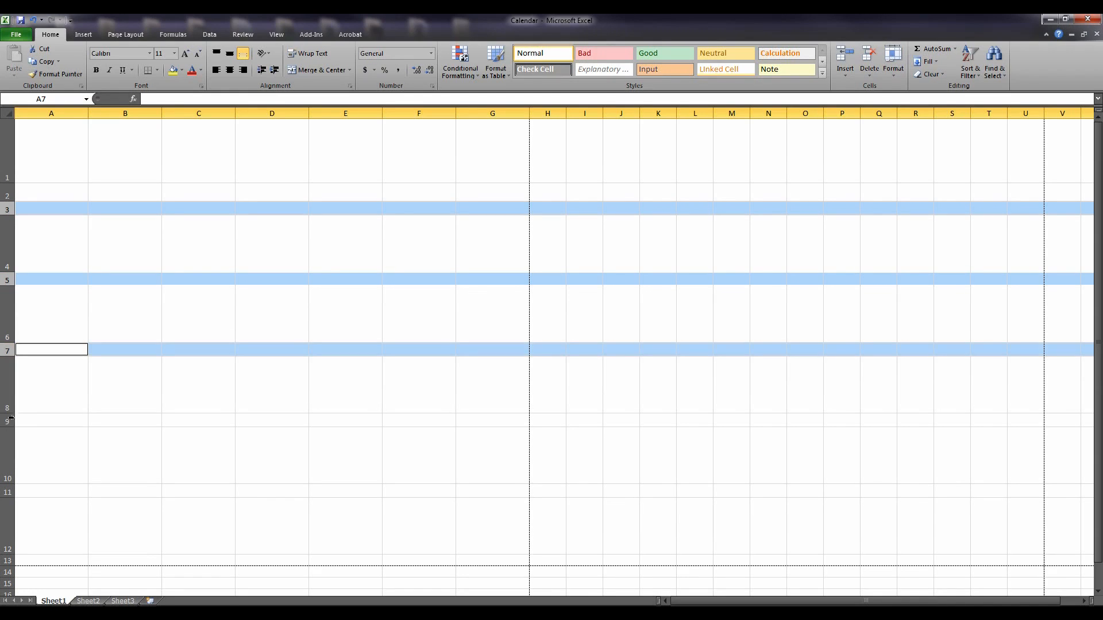
ctrl+click(8, 422)
ctrl+click(7, 491)
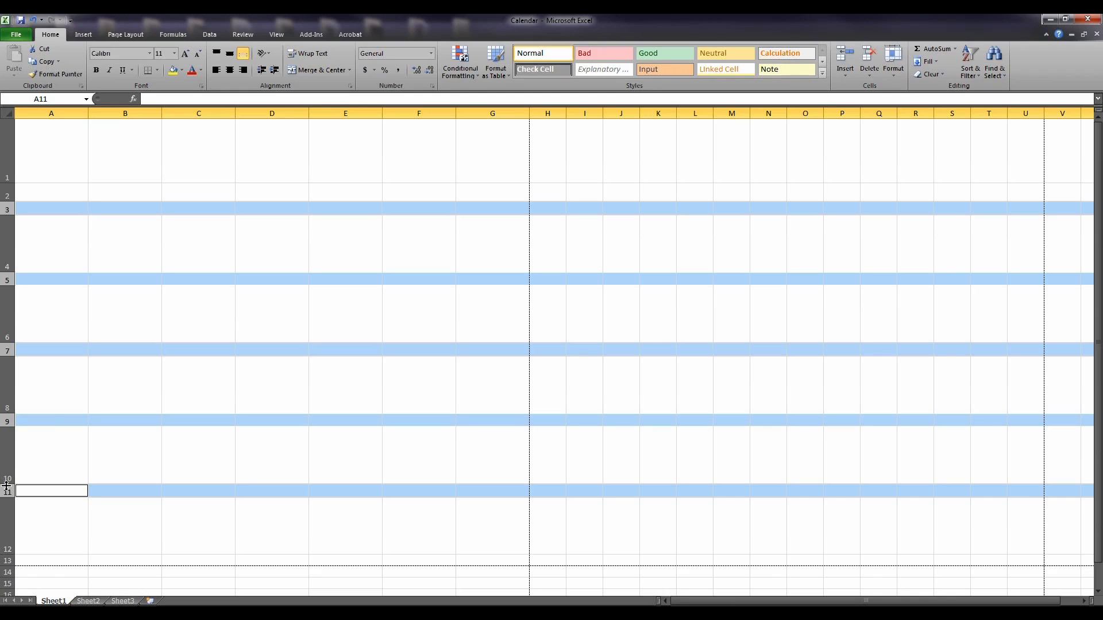
click(897, 76)
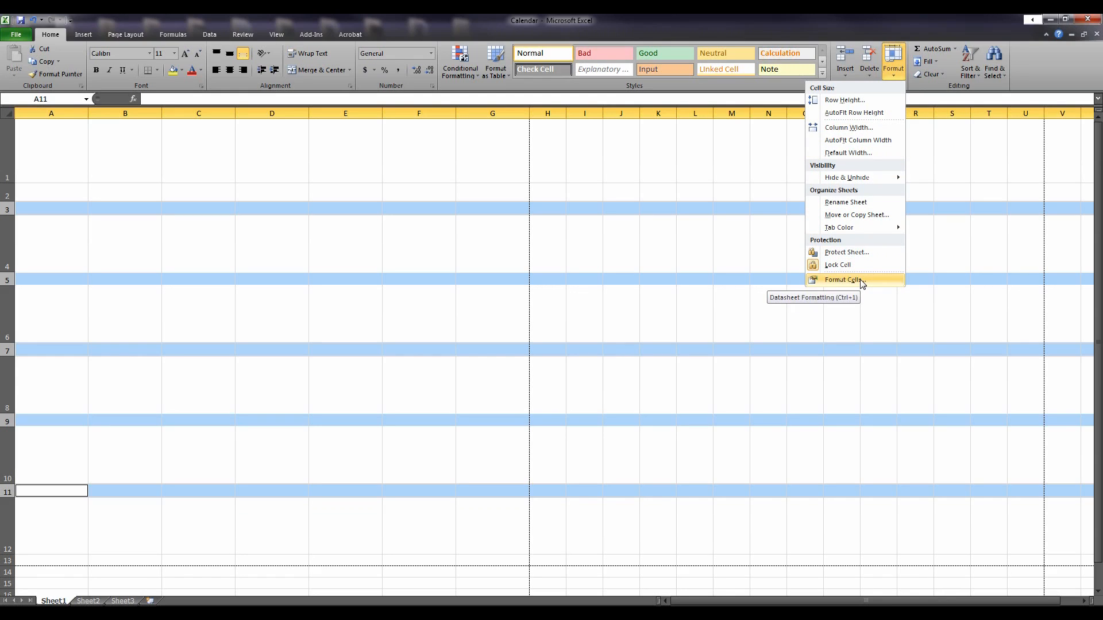
- Give the odd rows Right (Indent) horizontal and Top vertical alignment through Format Cells
click(844, 280)
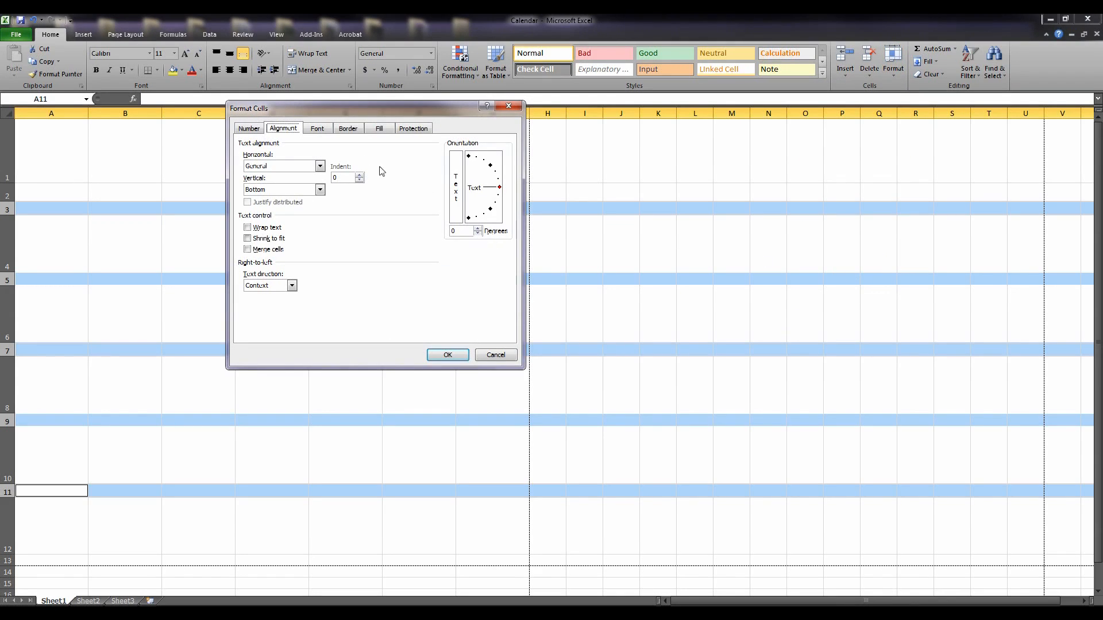
click(259, 130)
click(275, 128)
click(317, 128)
click(287, 129)
click(271, 166)
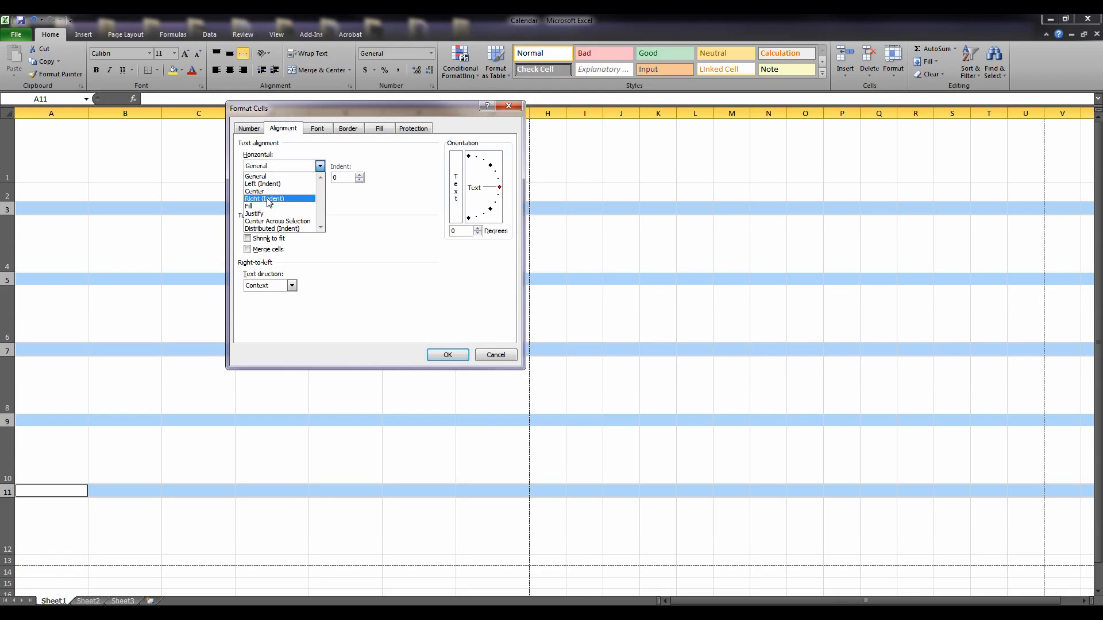
click(268, 198)
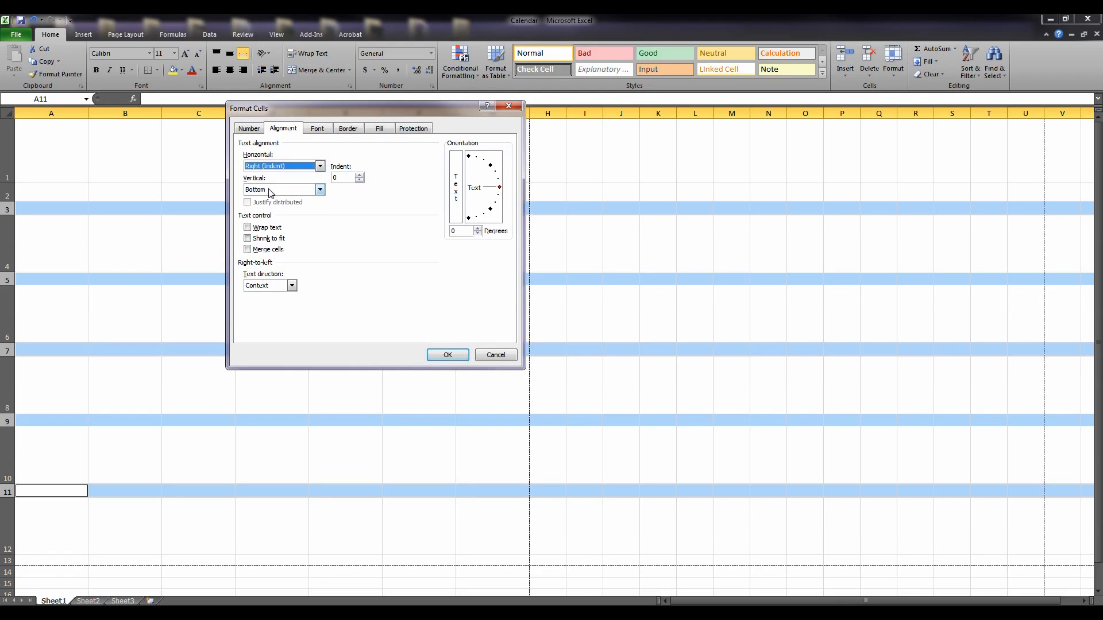
click(270, 190)
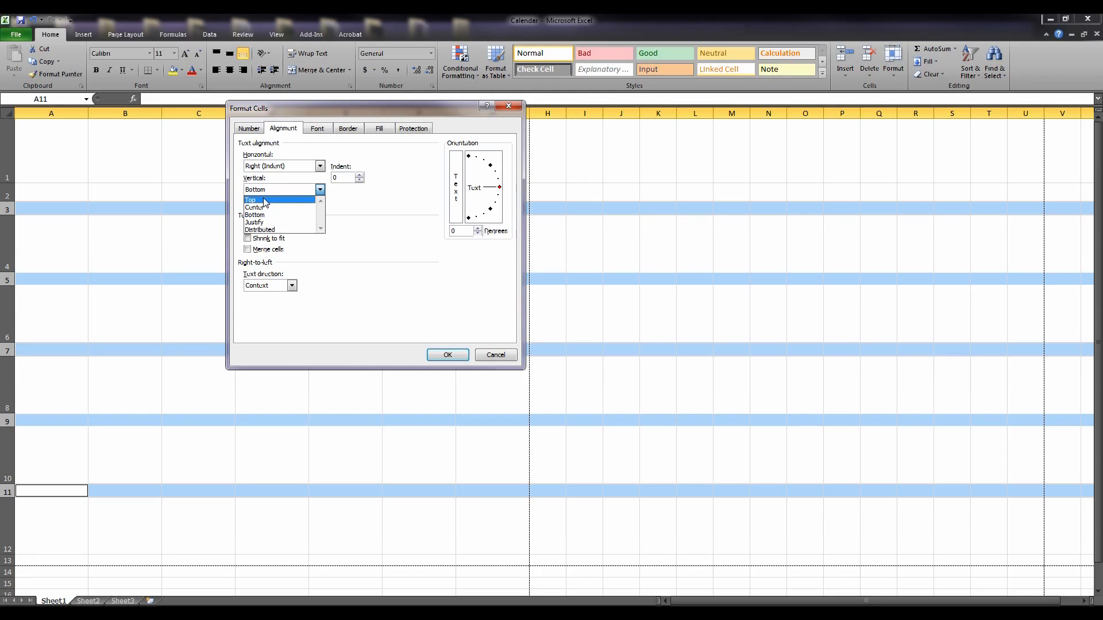
click(264, 201)
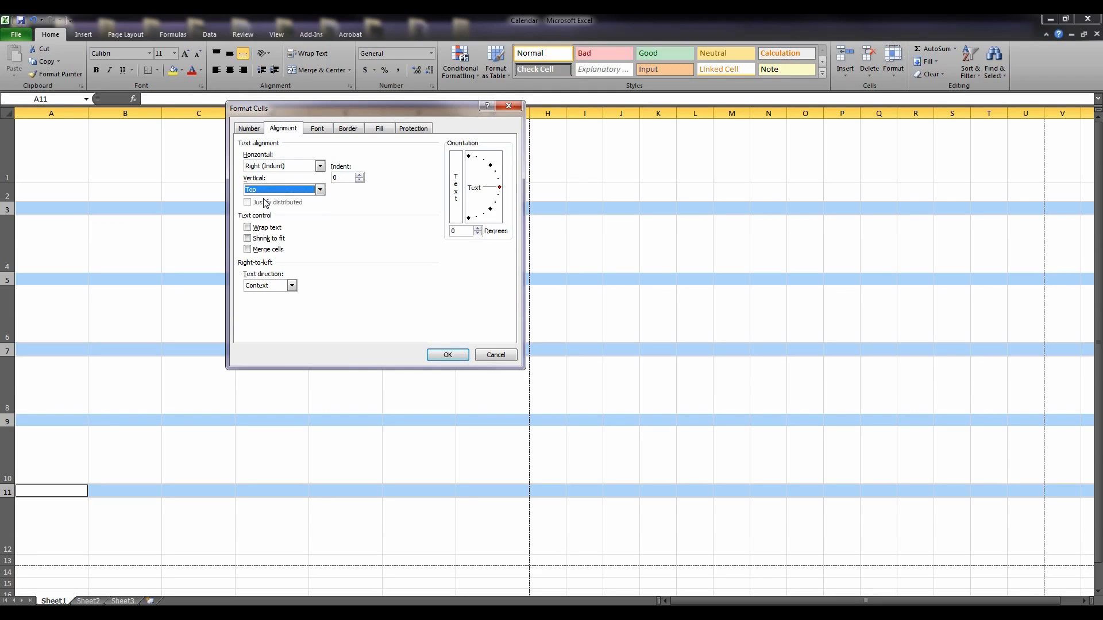
click(442, 357)
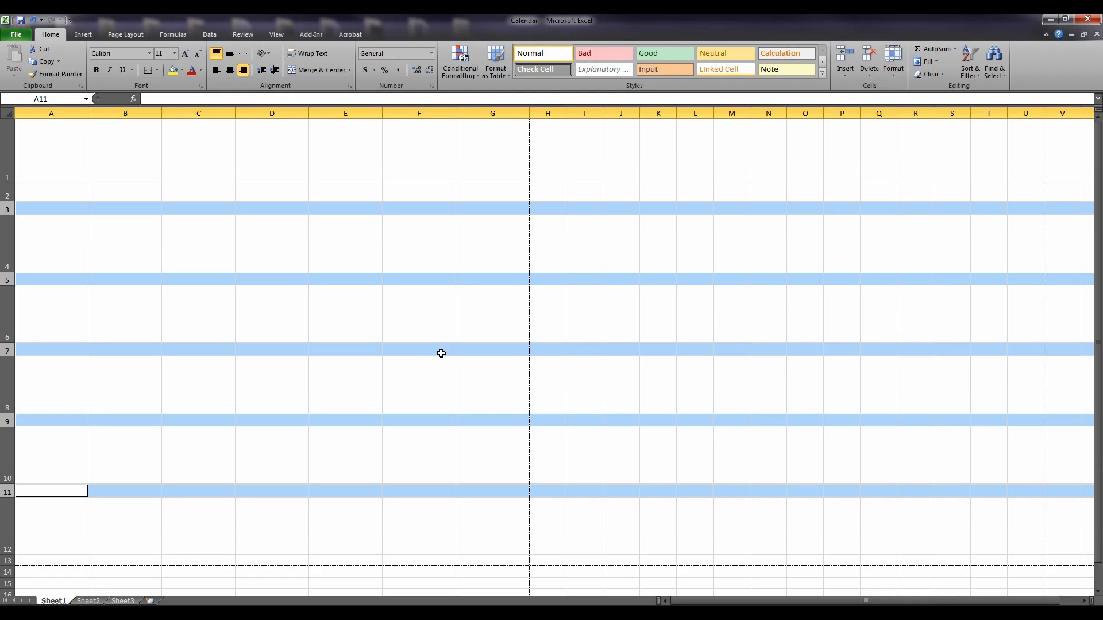
click(63, 113)
- Enter 'Sunday' in cell A2
click(50, 190)
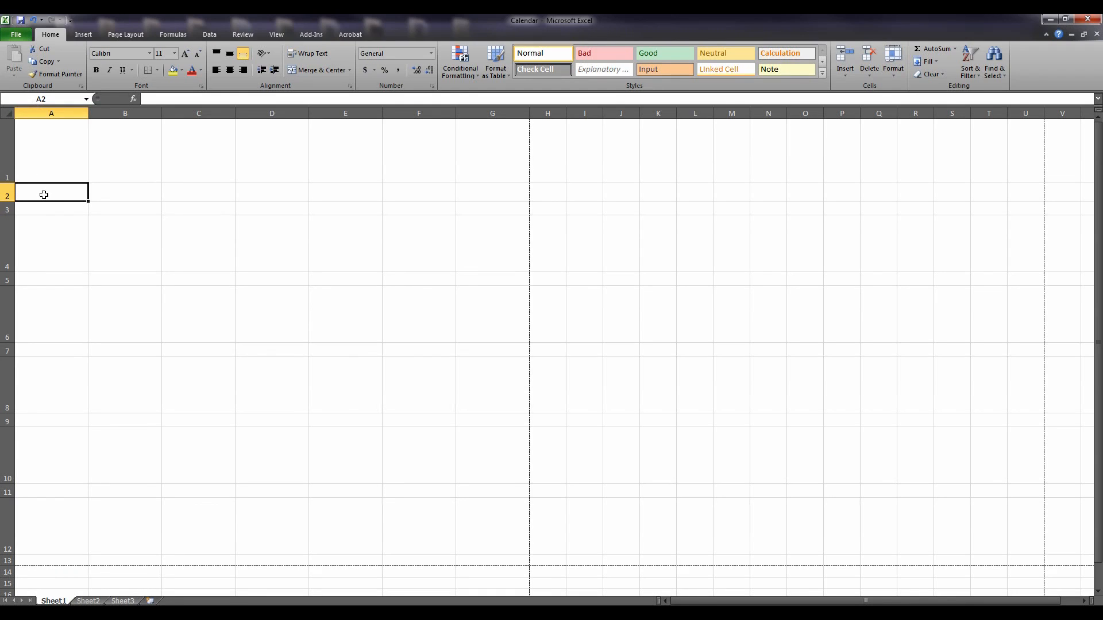
text(Sud)
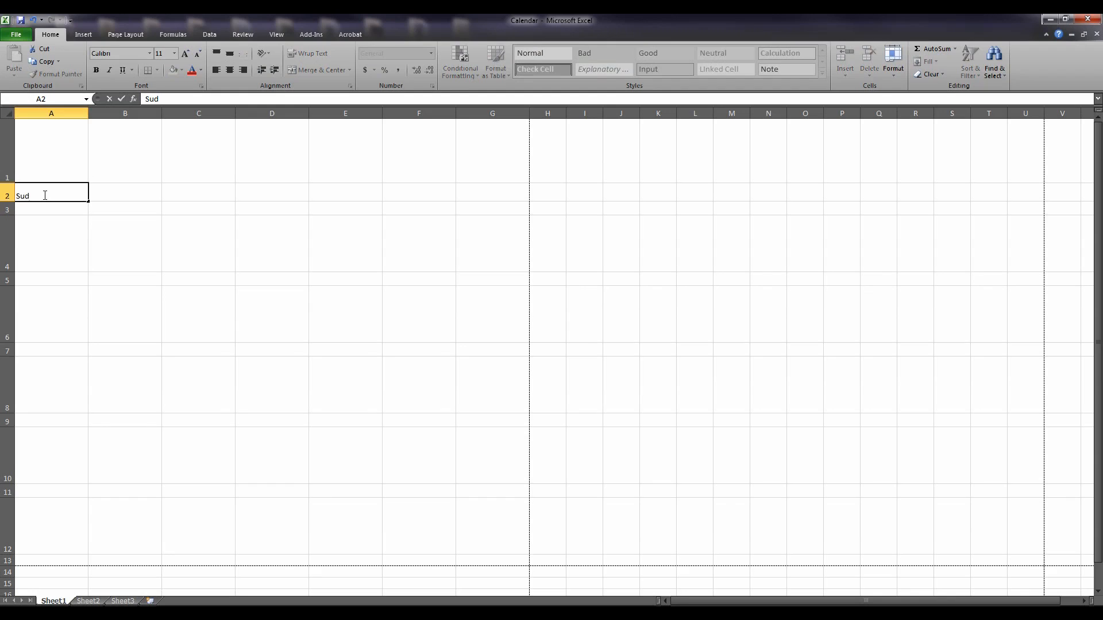
key(BackSpace)
text(nday)
click(110, 236)
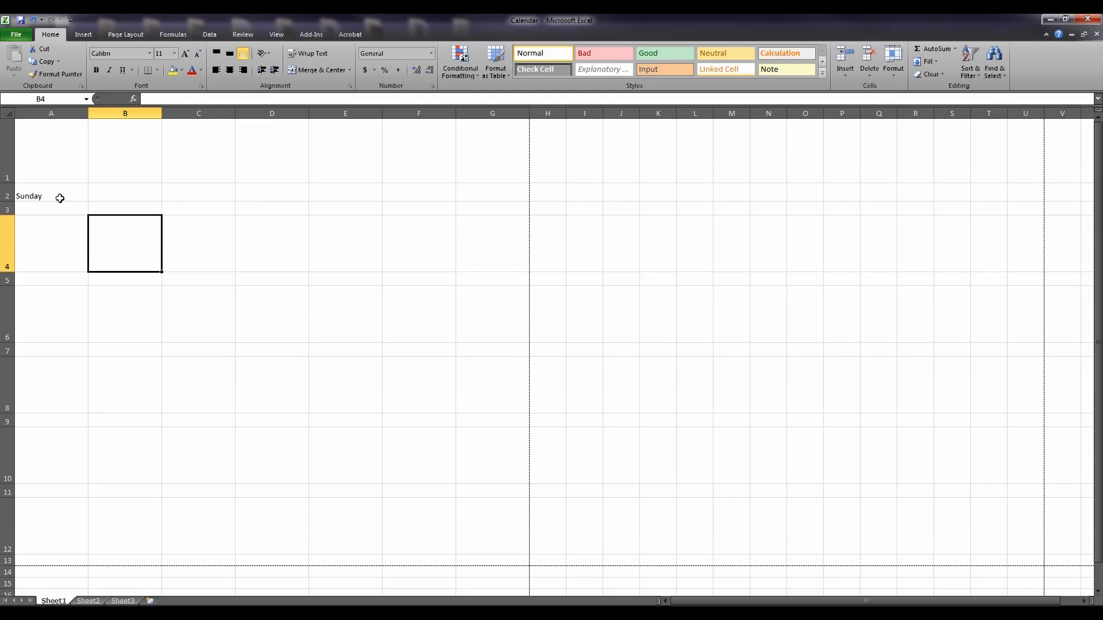
click(58, 195)
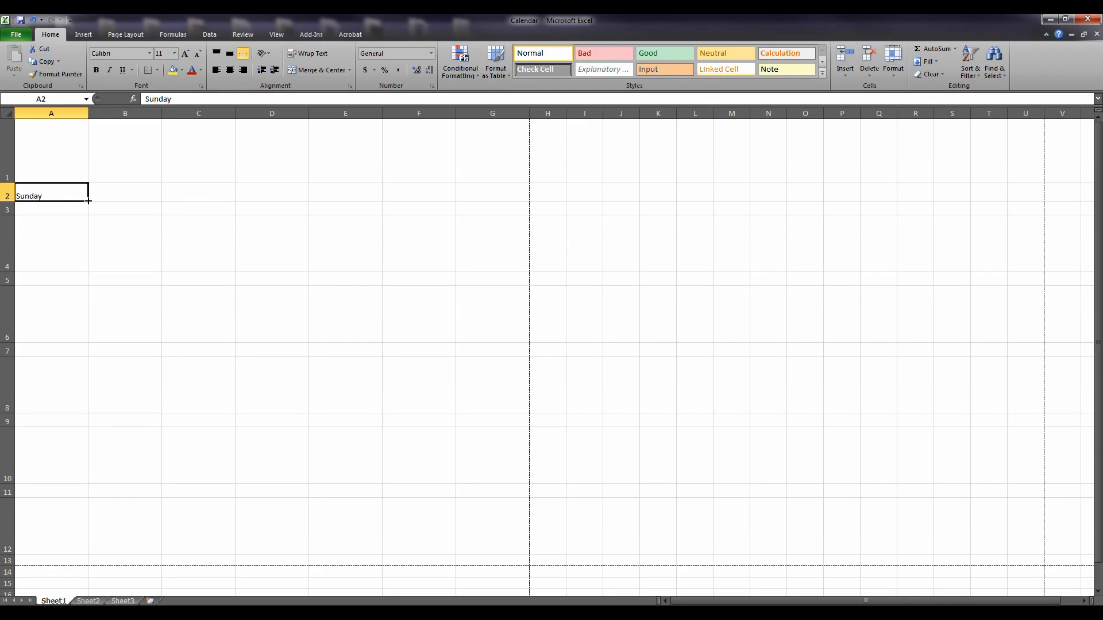
- Enter 'Monday' in B2 and 'Tuesday' in C2
click(108, 191)
text(Monday)
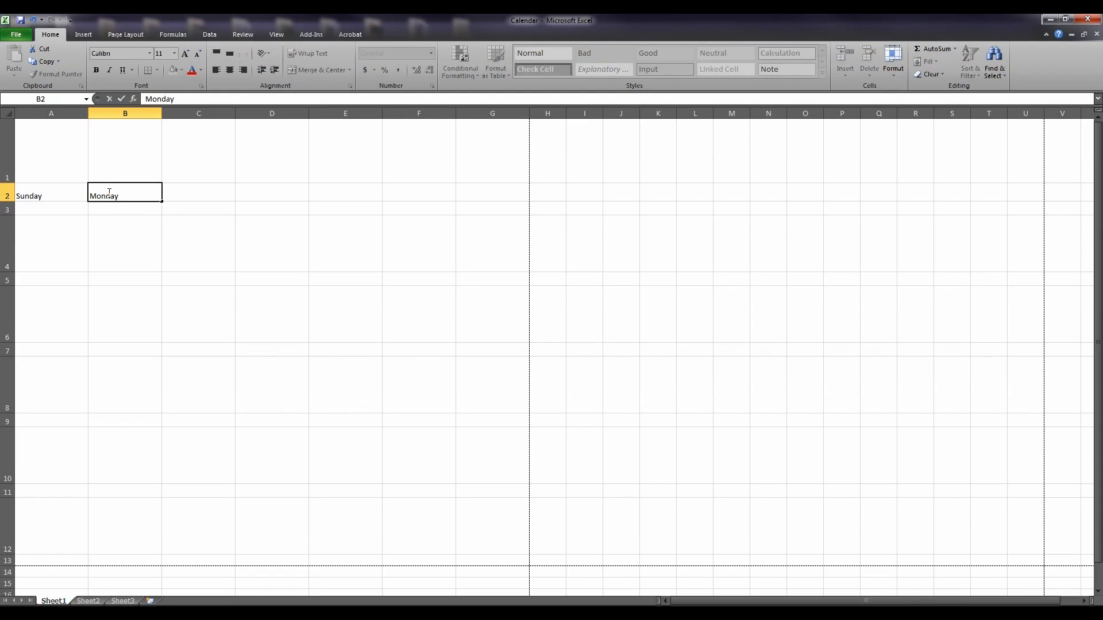
key(Tab)
text(Tuesday)
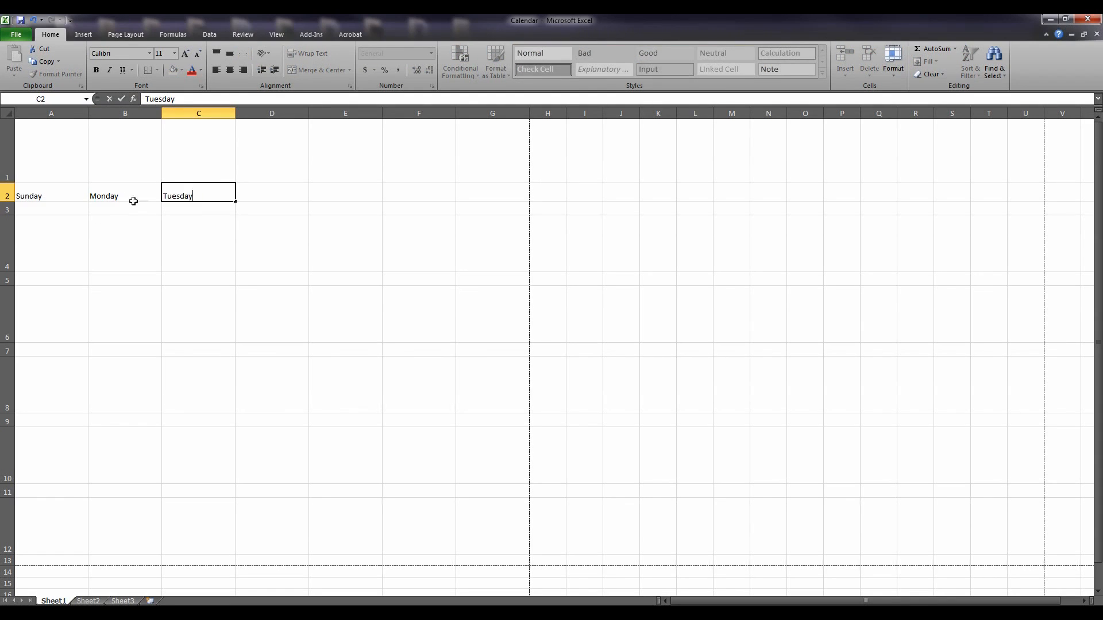
click(196, 216)
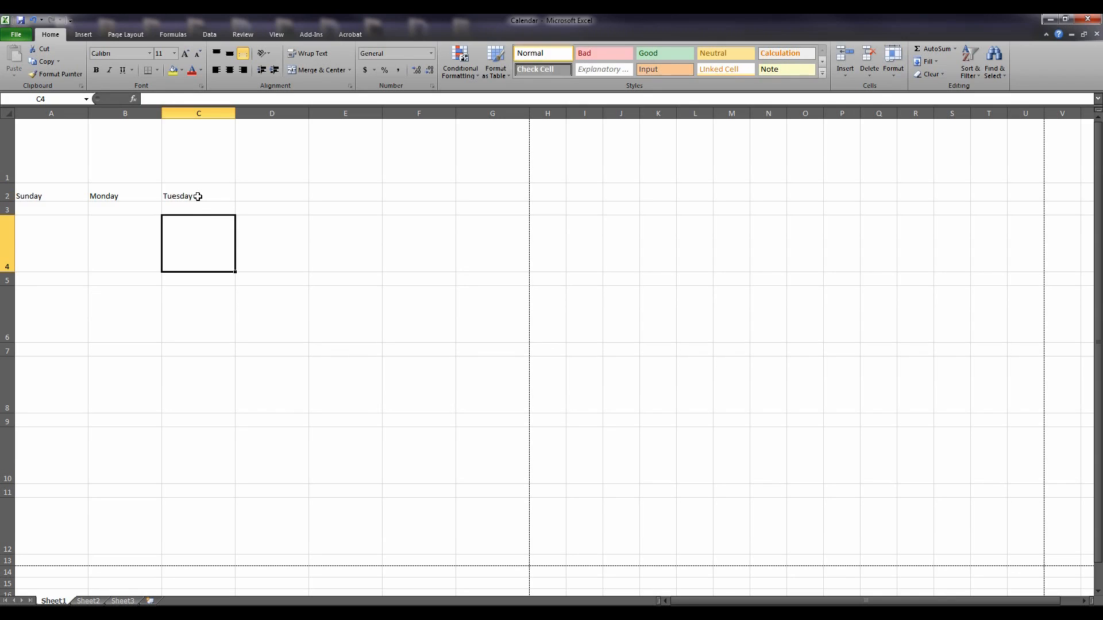
click(199, 196)
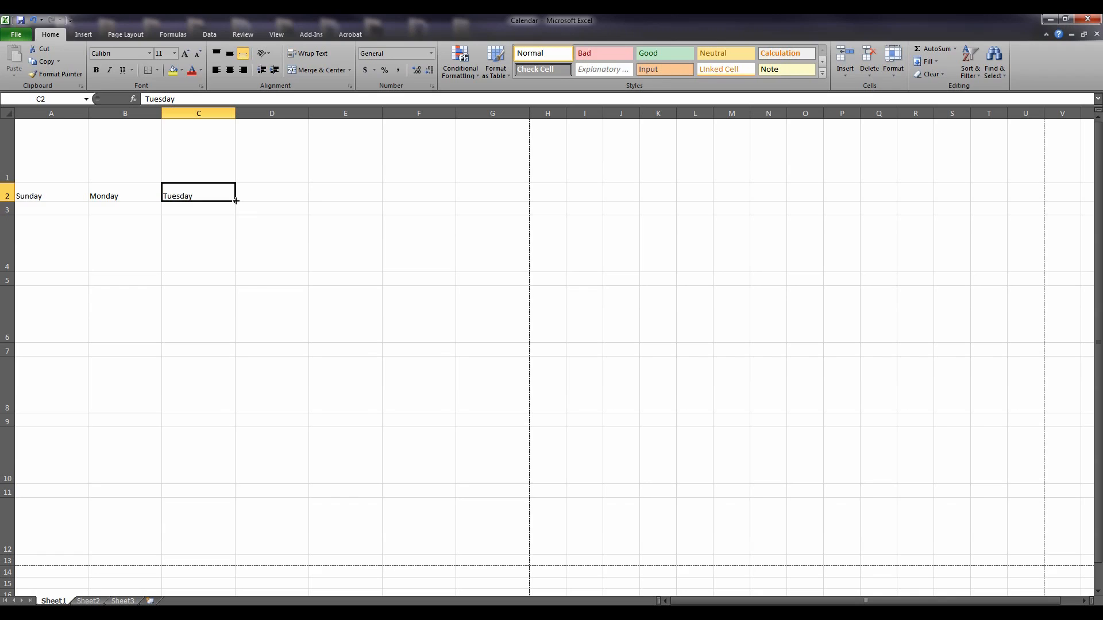
- Autofill the weekdays to Saturday in G2, then centre A2:G2 horizontally and vertically
drag(236, 200, 504, 198)
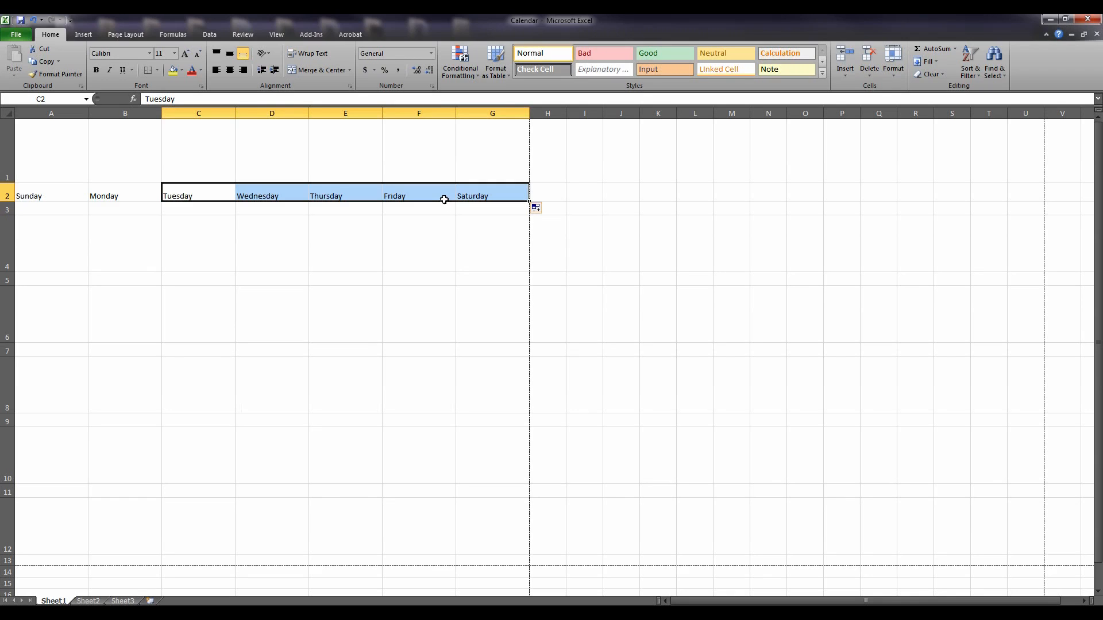
click(74, 195)
drag(74, 195, 464, 194)
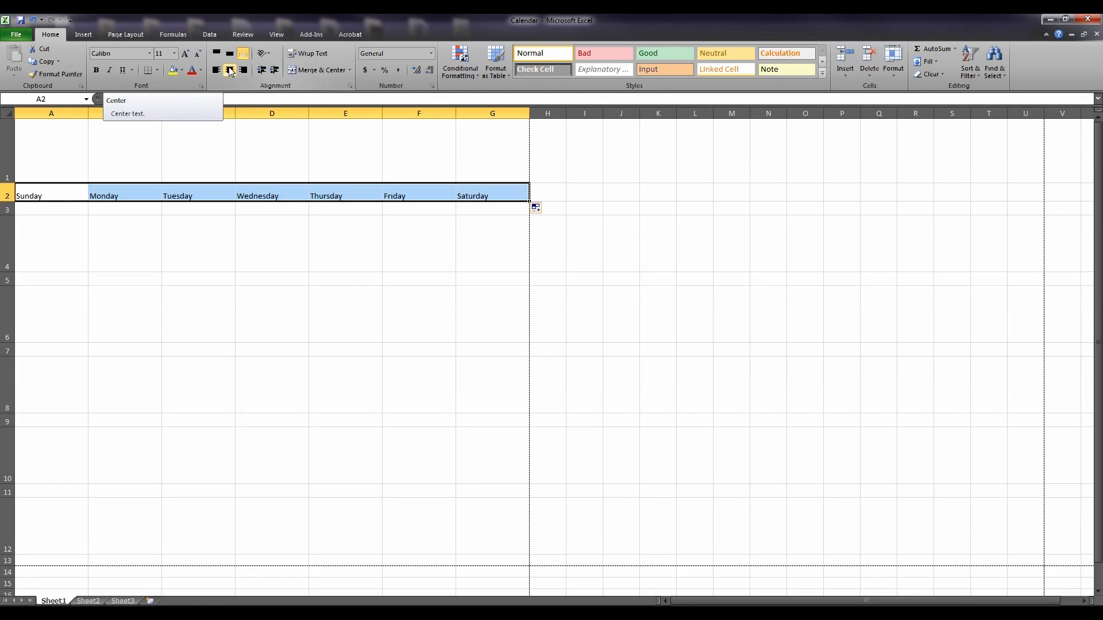
click(230, 71)
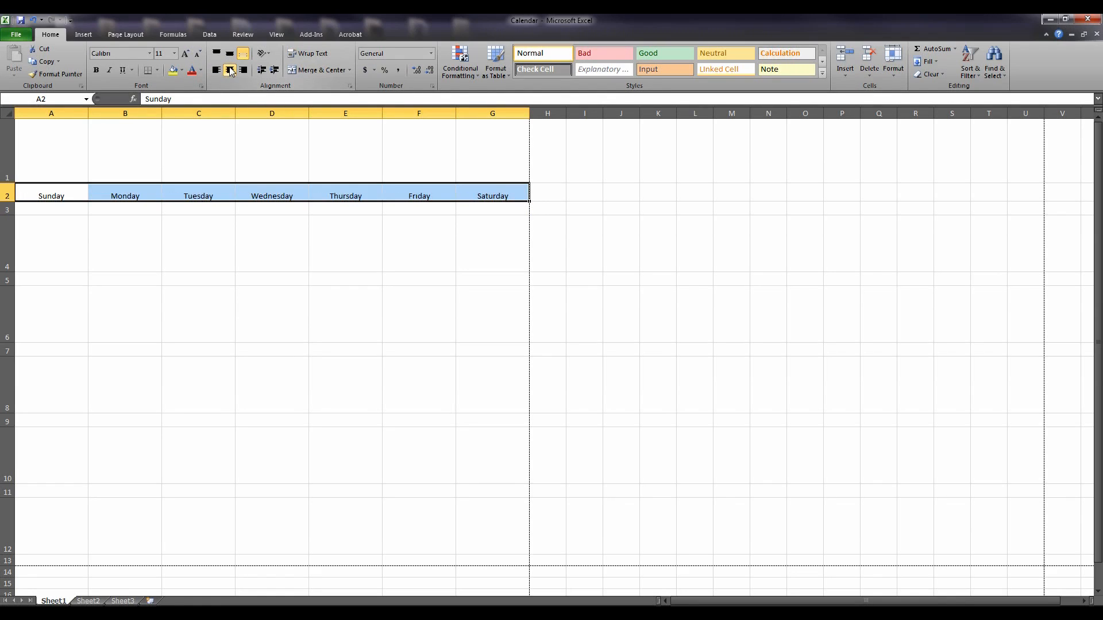
click(231, 53)
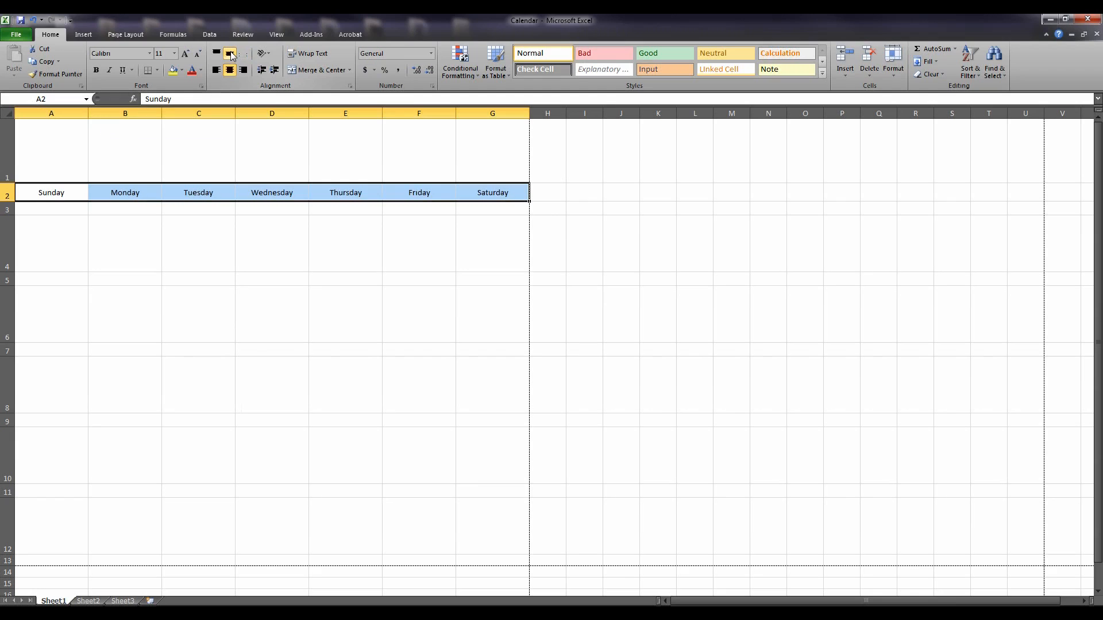
- Confirm Center/Center alignment for the weekday headings in A2:G2 via Format Cells
click(895, 74)
click(859, 279)
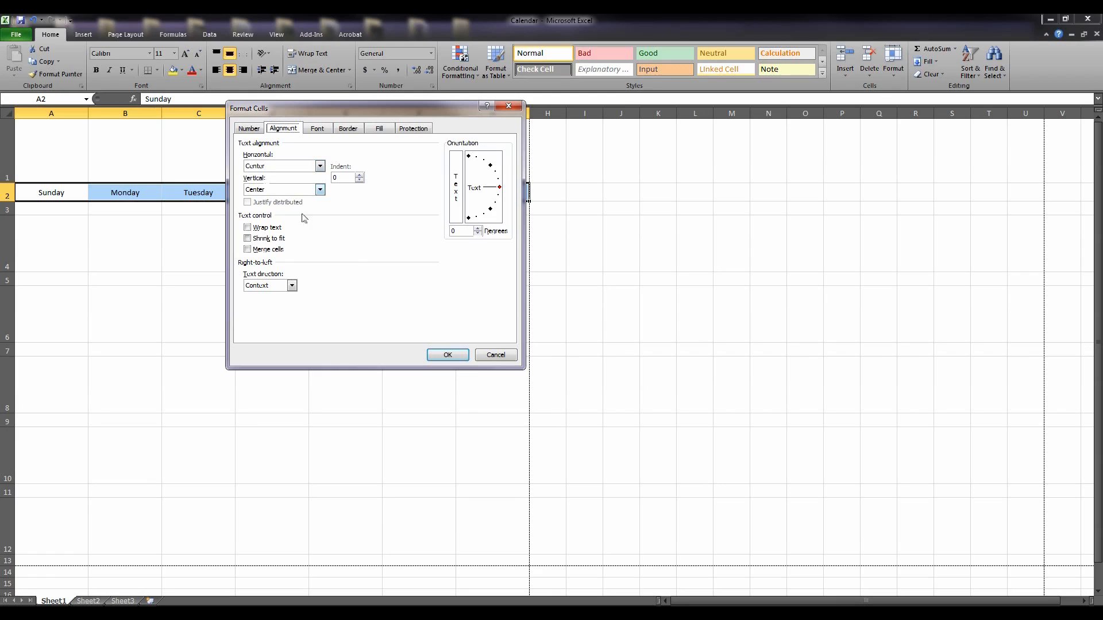
click(446, 355)
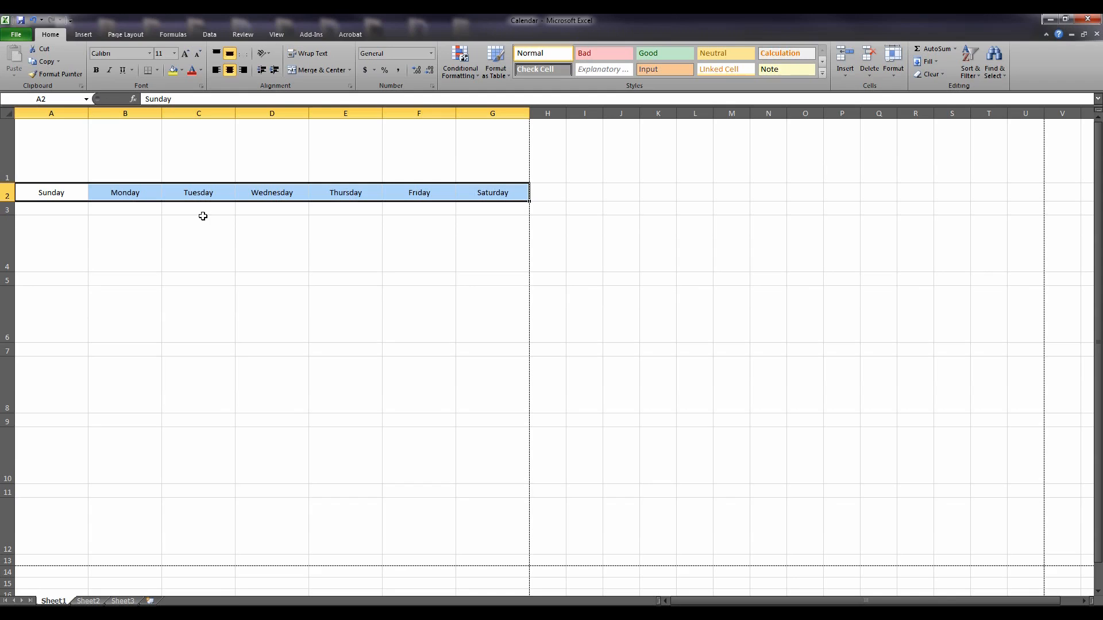
click(484, 211)
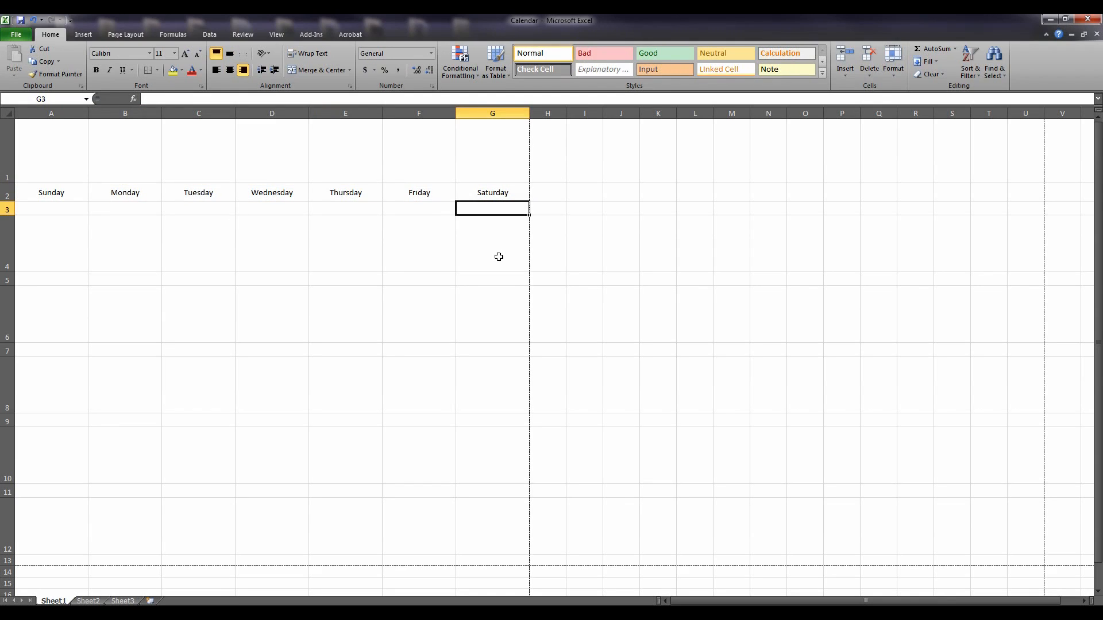
- Enter 1 in G3 under Saturday and align it right and top
text(1)
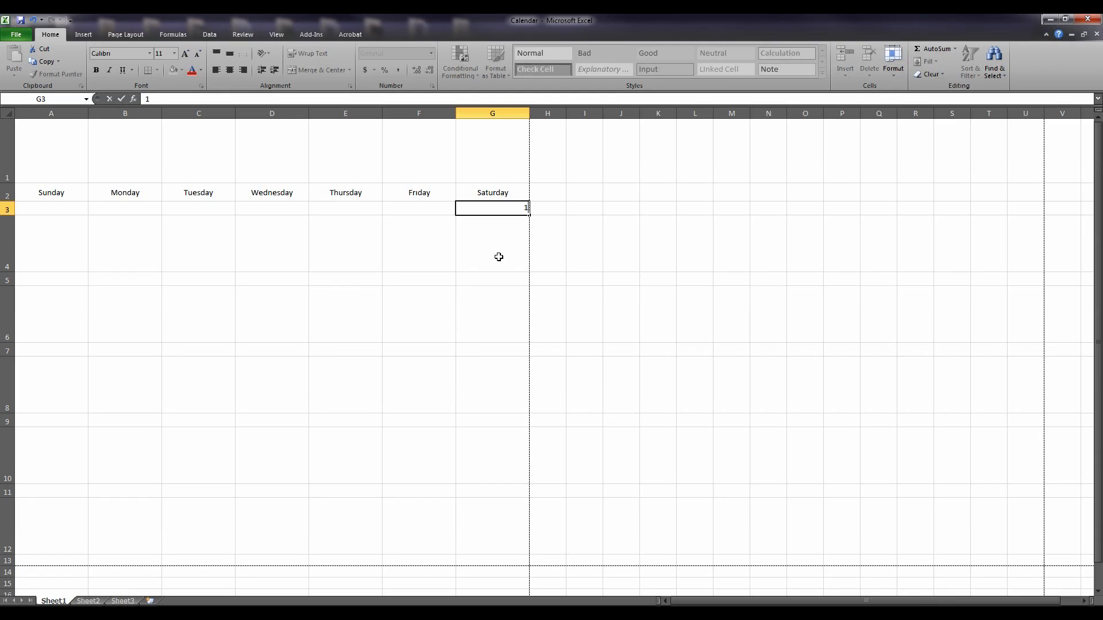
click(499, 257)
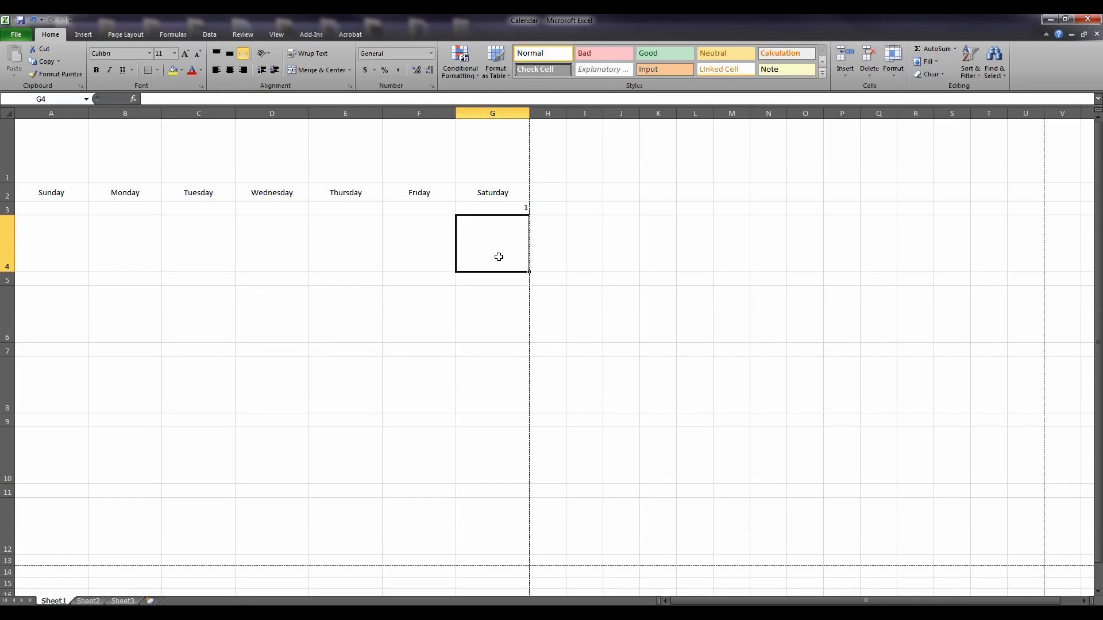
click(517, 208)
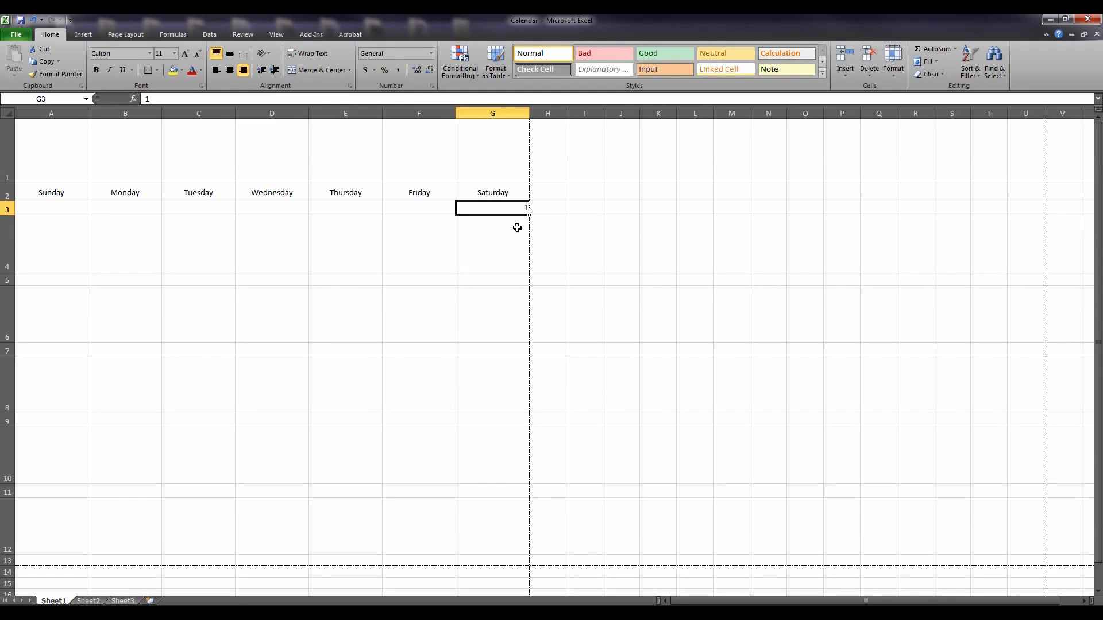
click(895, 69)
click(848, 280)
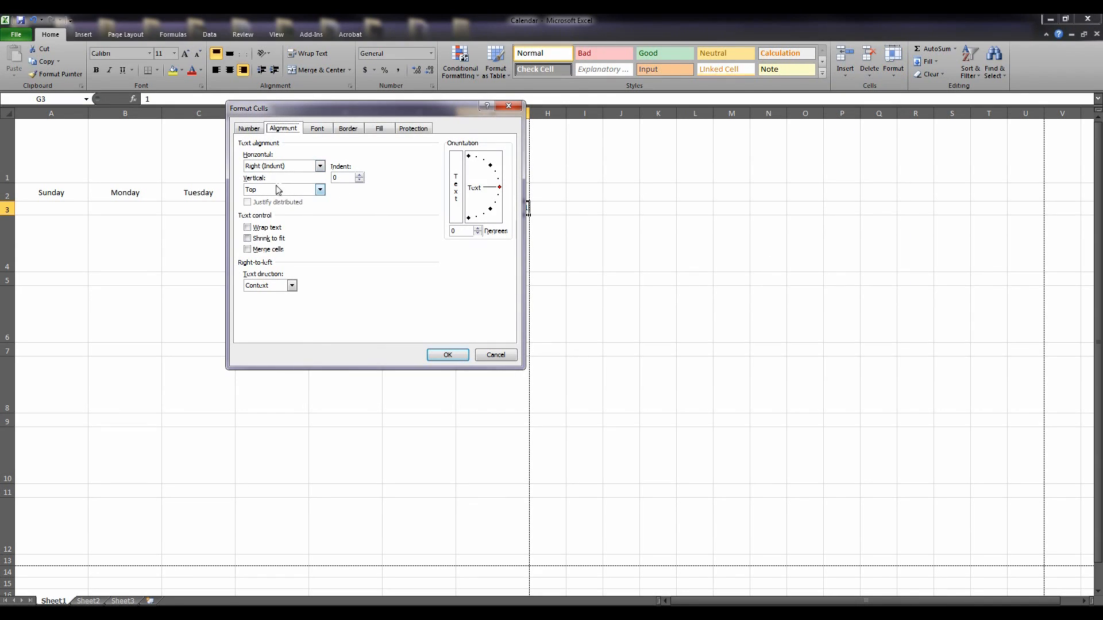
click(449, 355)
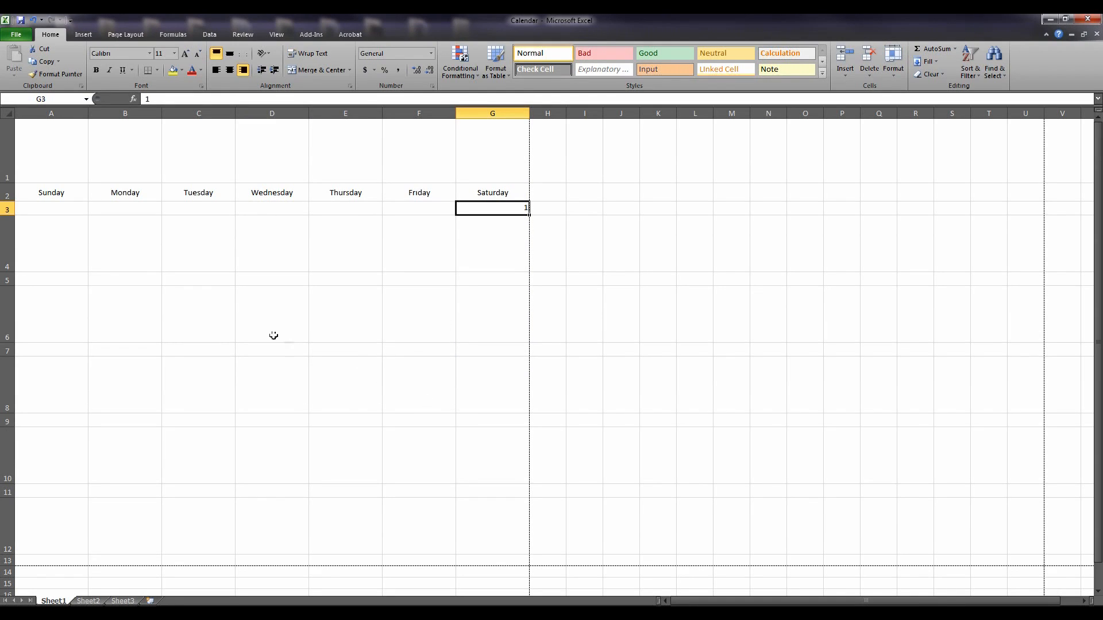
- Fill row 5 with dates 2 through 8 using AutoFill from 2–4
click(71, 278)
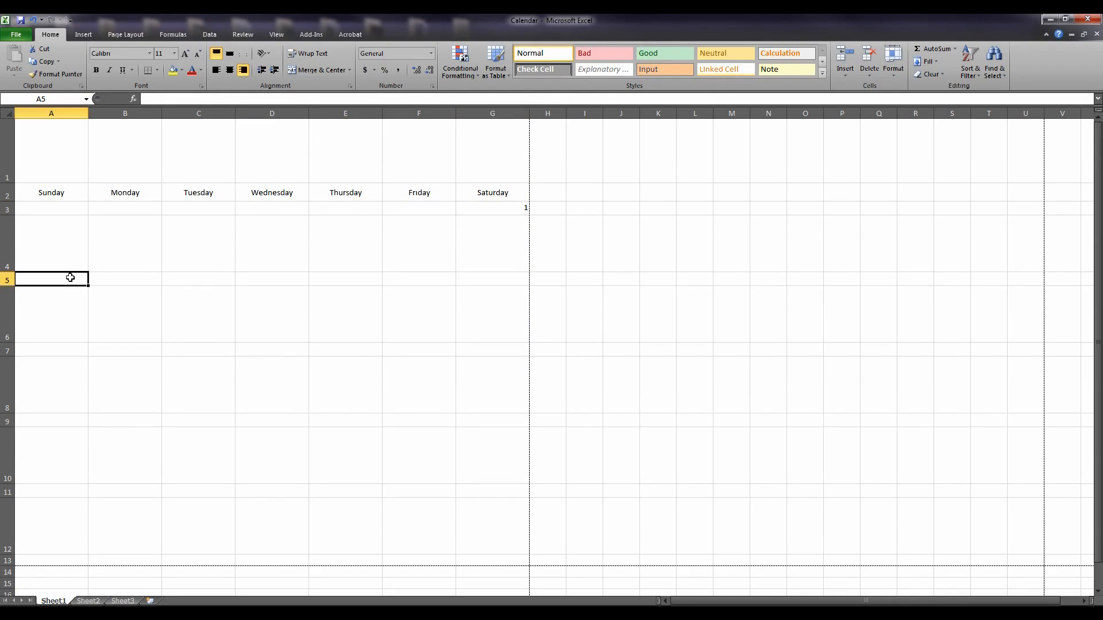
text(2)
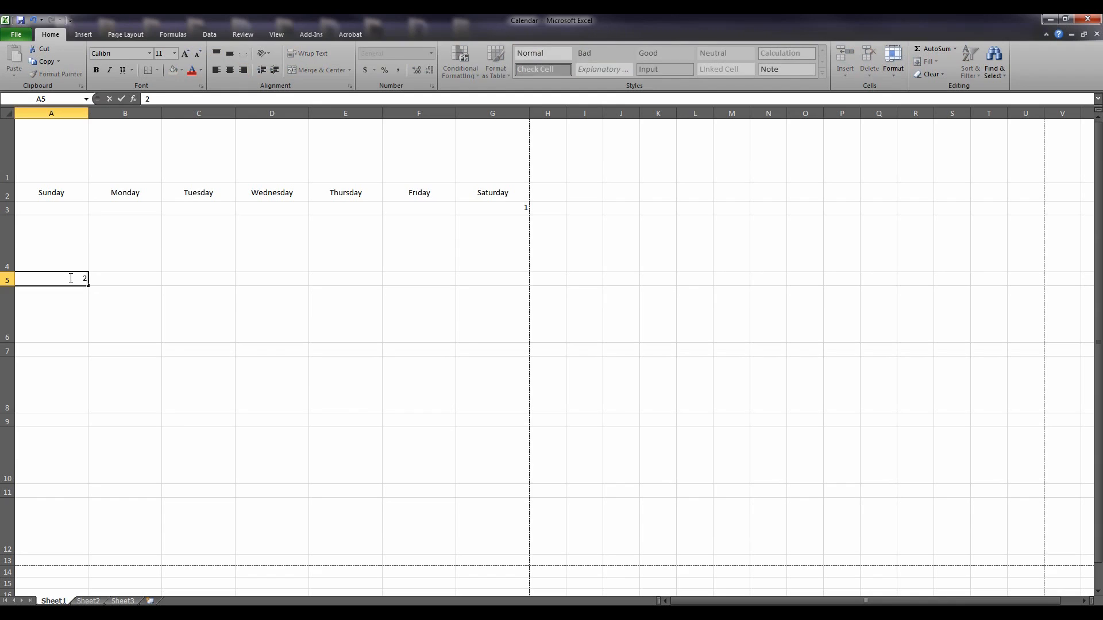
key(Tab)
text(3)
key(Tab)
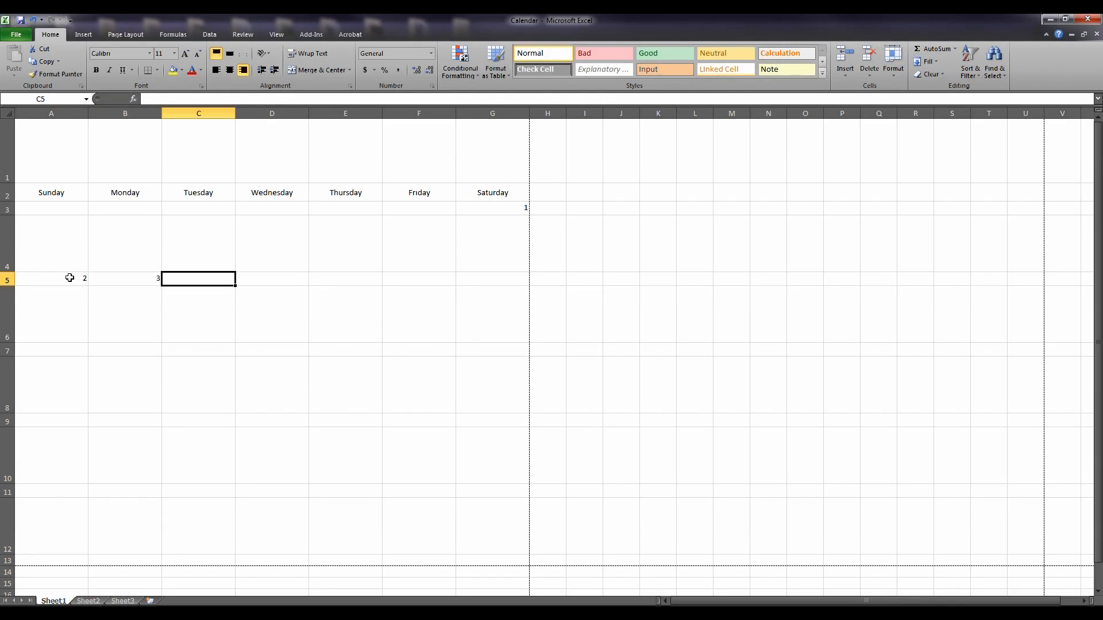
text(4)
key(Tab)
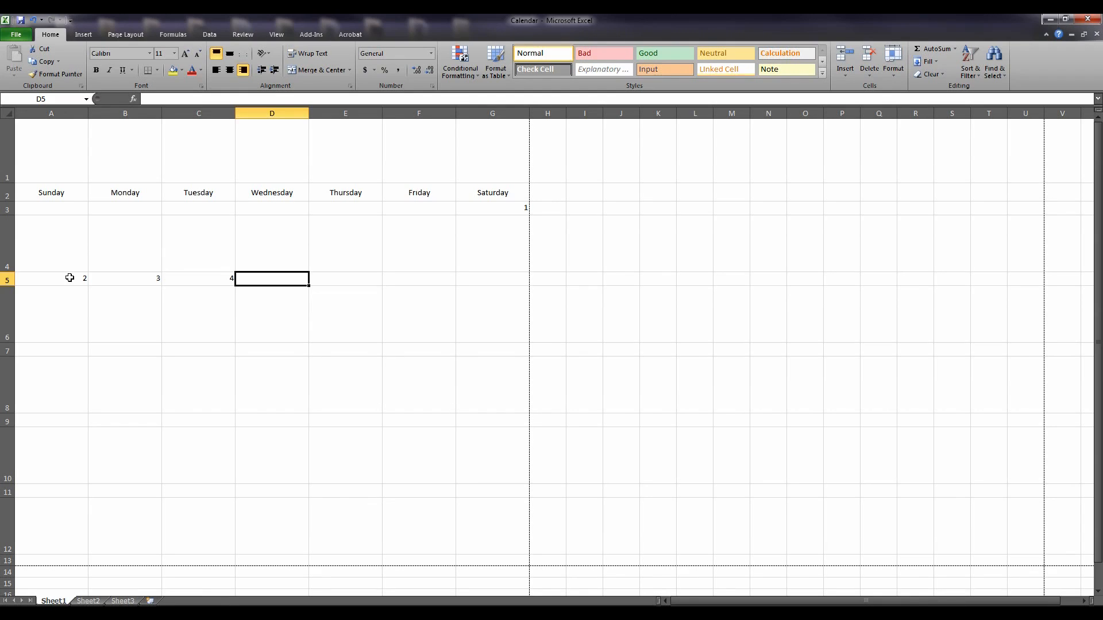
drag(69, 278, 192, 283)
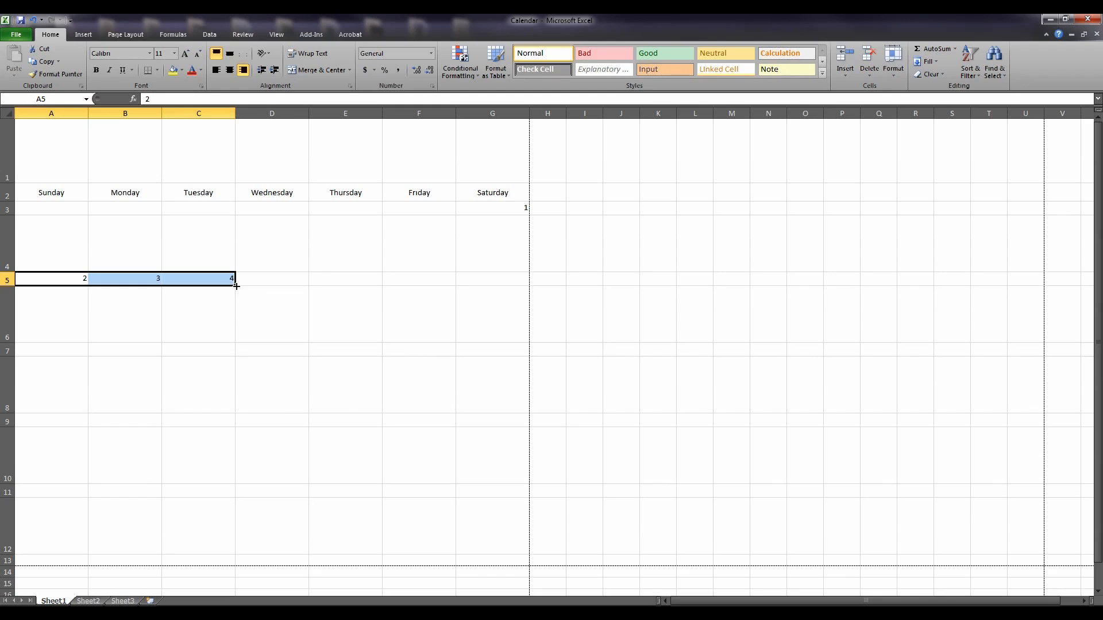
drag(255, 285, 504, 285)
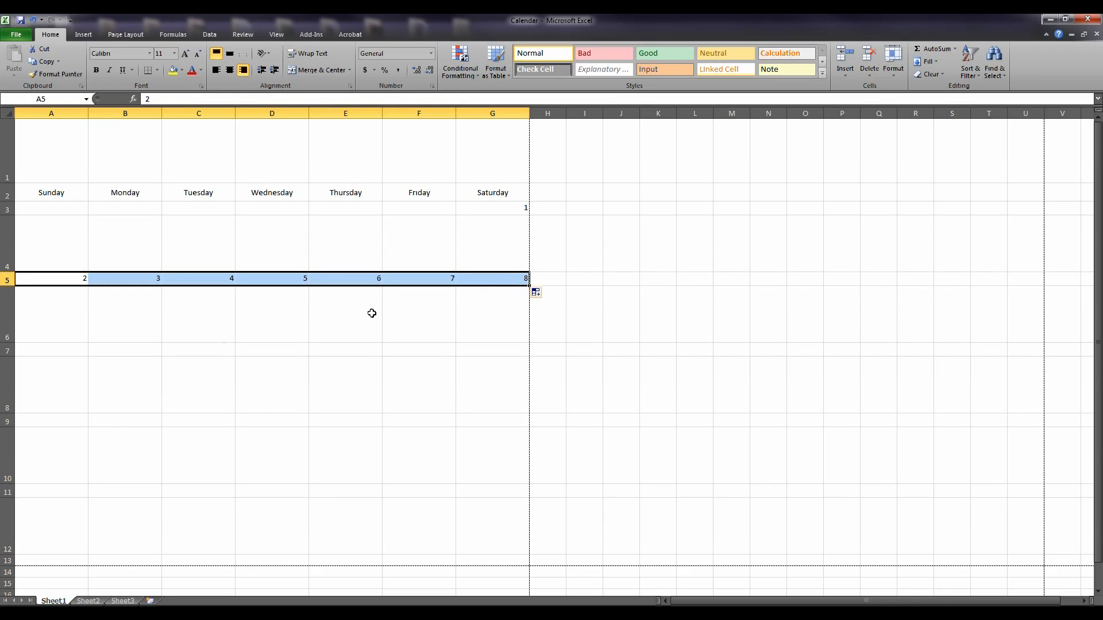
- Fill row 7 with dates 9 through 15 by AutoFilling the 9, 10 pattern
click(49, 350)
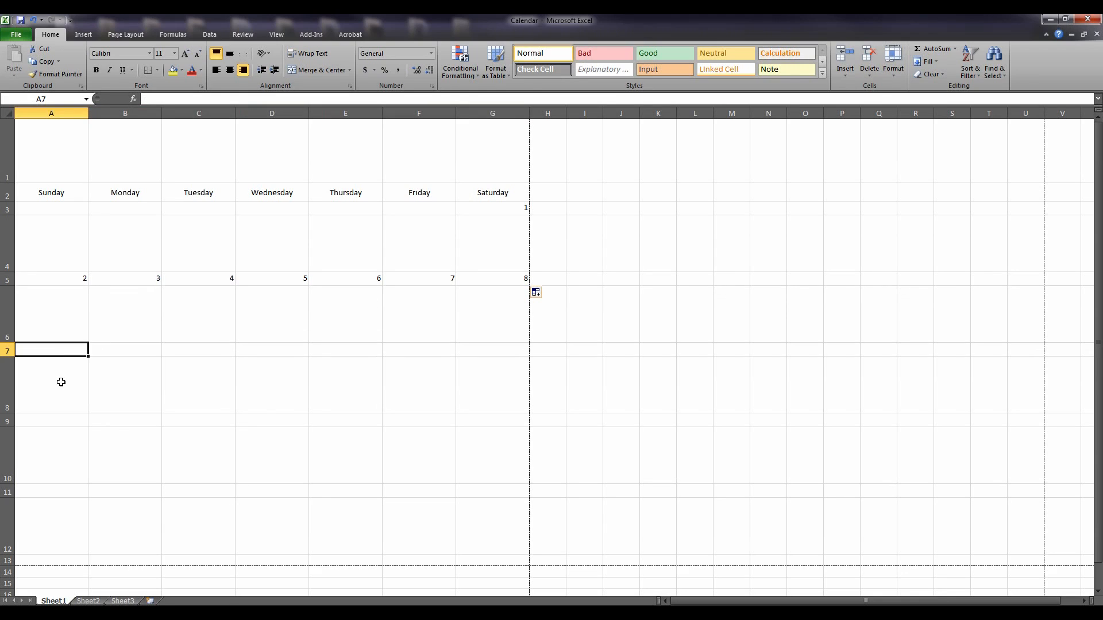
text(9)
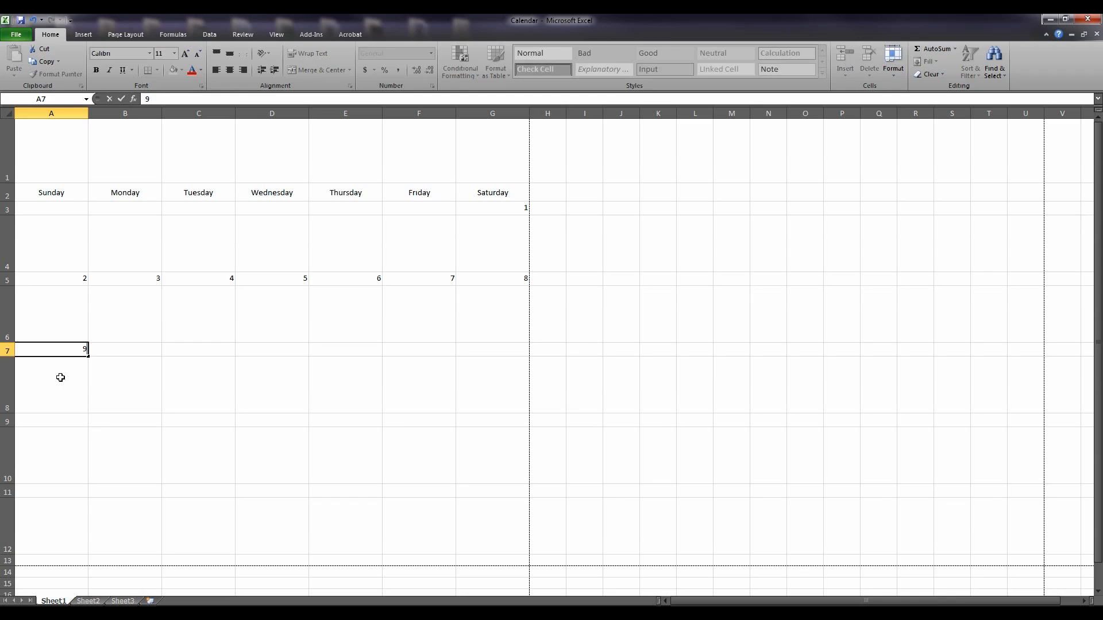
key(Return)
click(80, 350)
drag(127, 357, 501, 356)
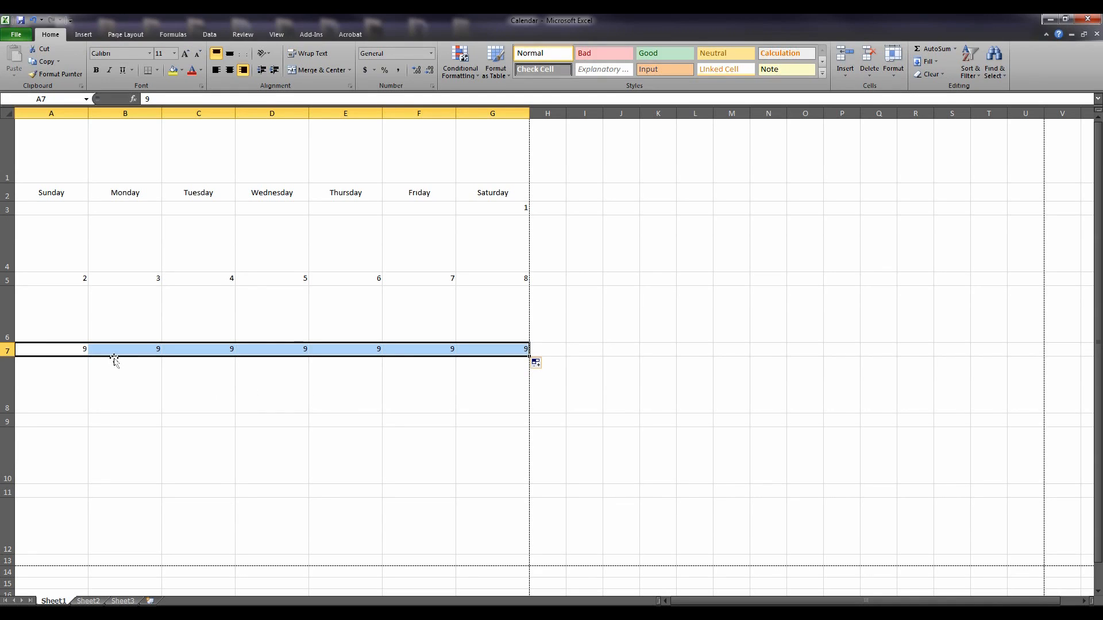
click(76, 353)
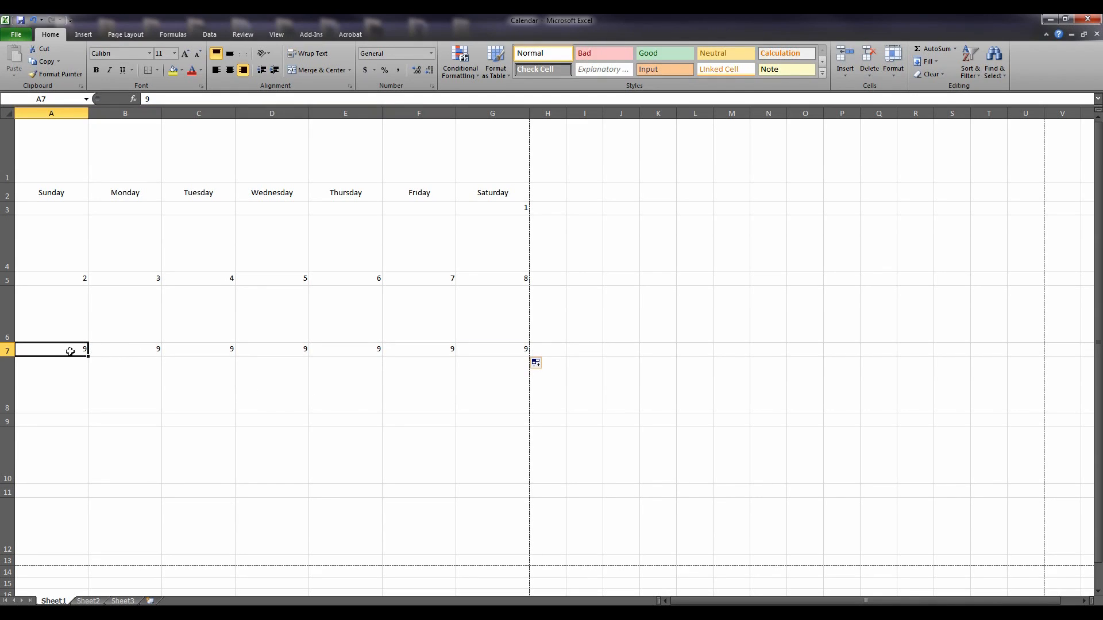
click(117, 354)
text(10)
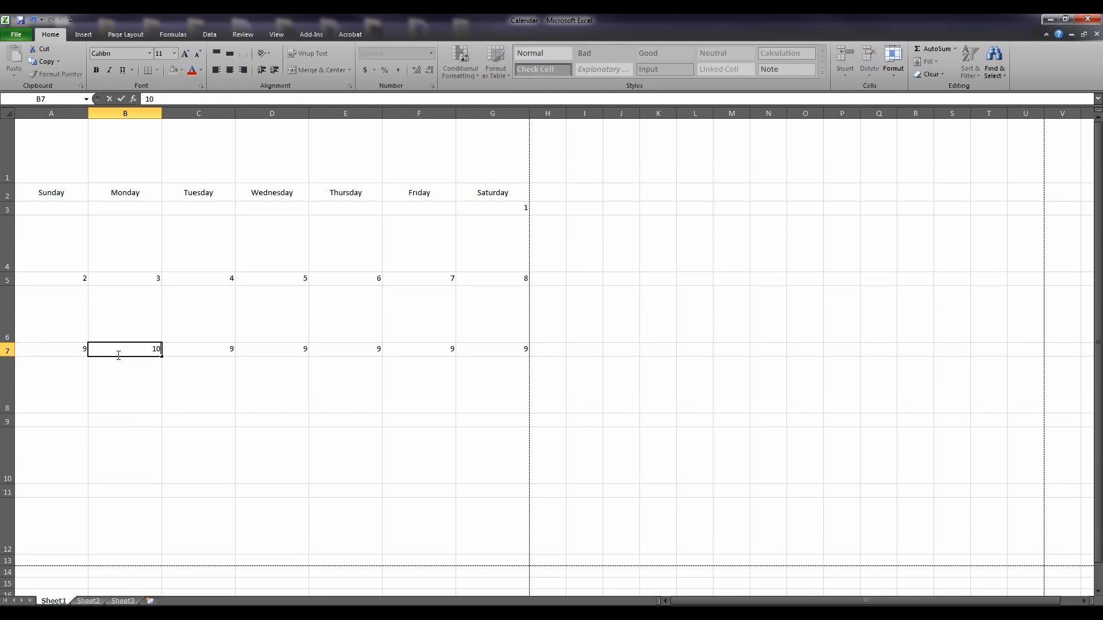
click(54, 374)
drag(62, 351, 131, 351)
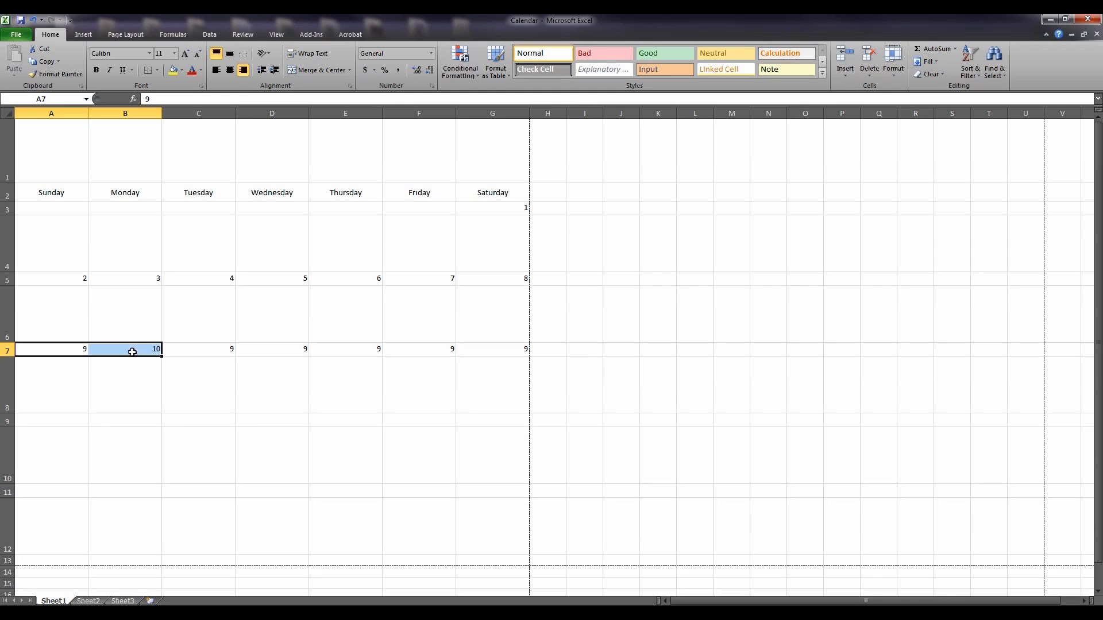
drag(163, 356, 512, 352)
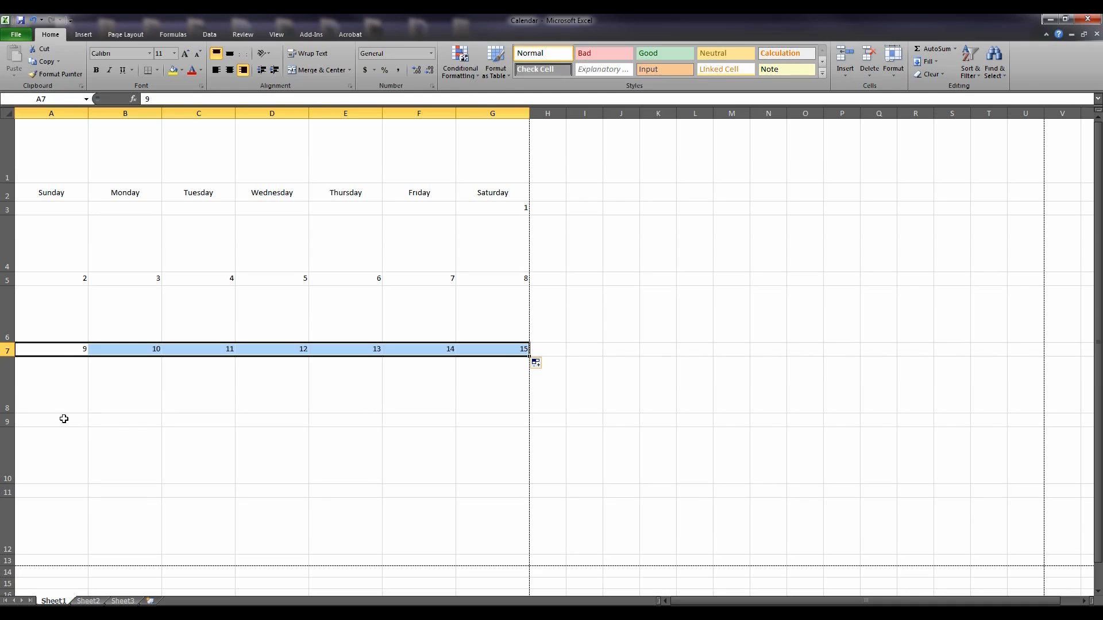
- Fill row 9 with dates 16–22 and row 11 with 23–29
click(63, 418)
text(16)
key(Tab)
text(17)
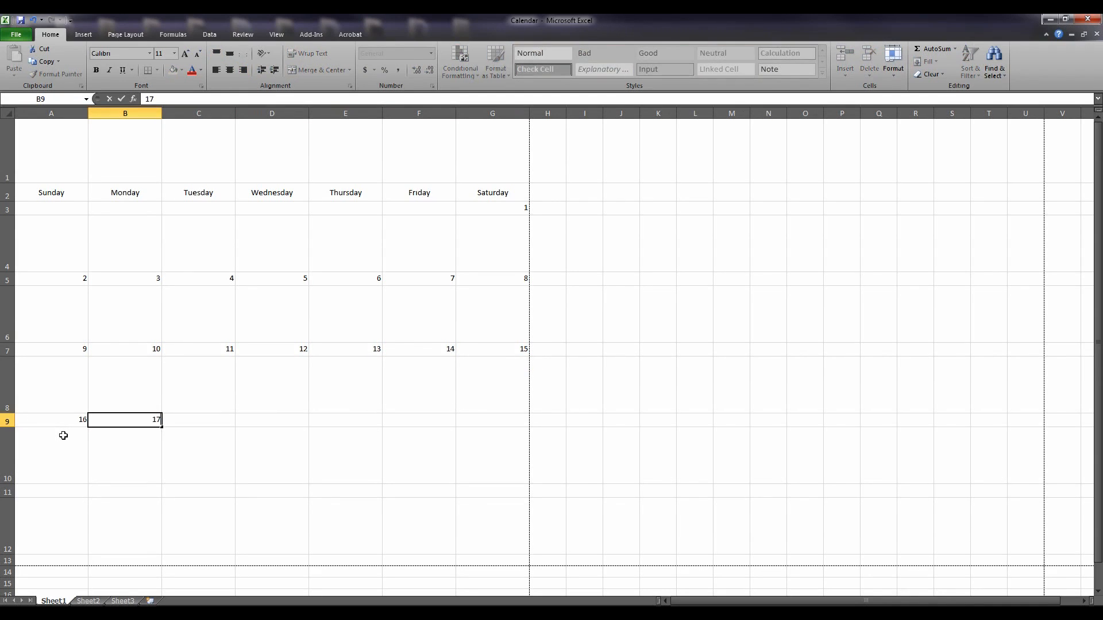
key(Tab)
drag(55, 424, 494, 431)
click(51, 493)
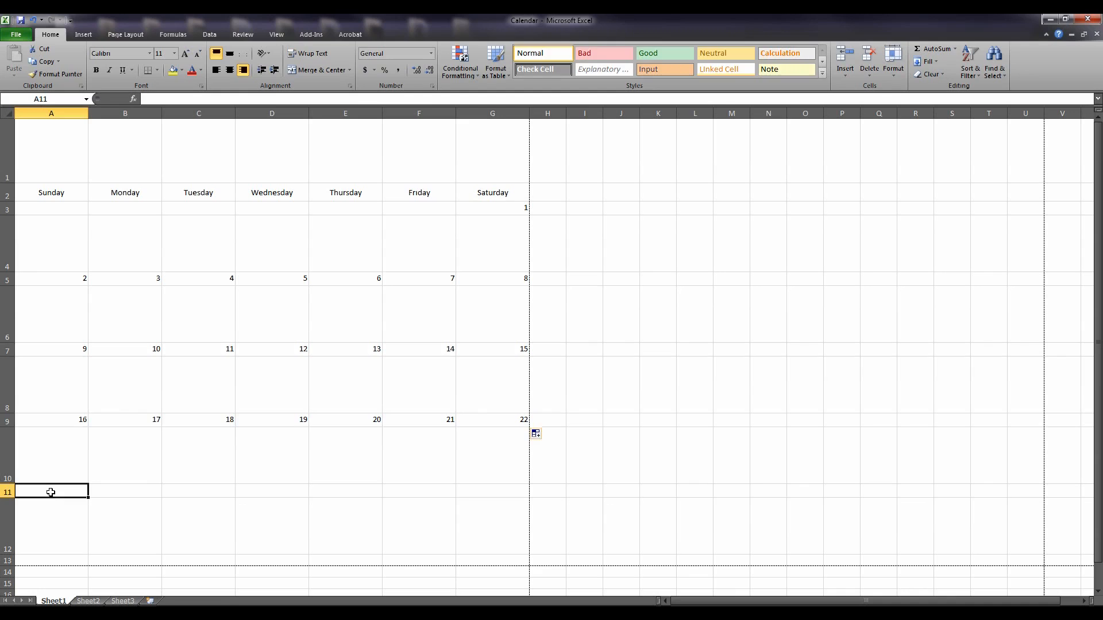
text(23)
key(Tab)
text(24)
key(Tab)
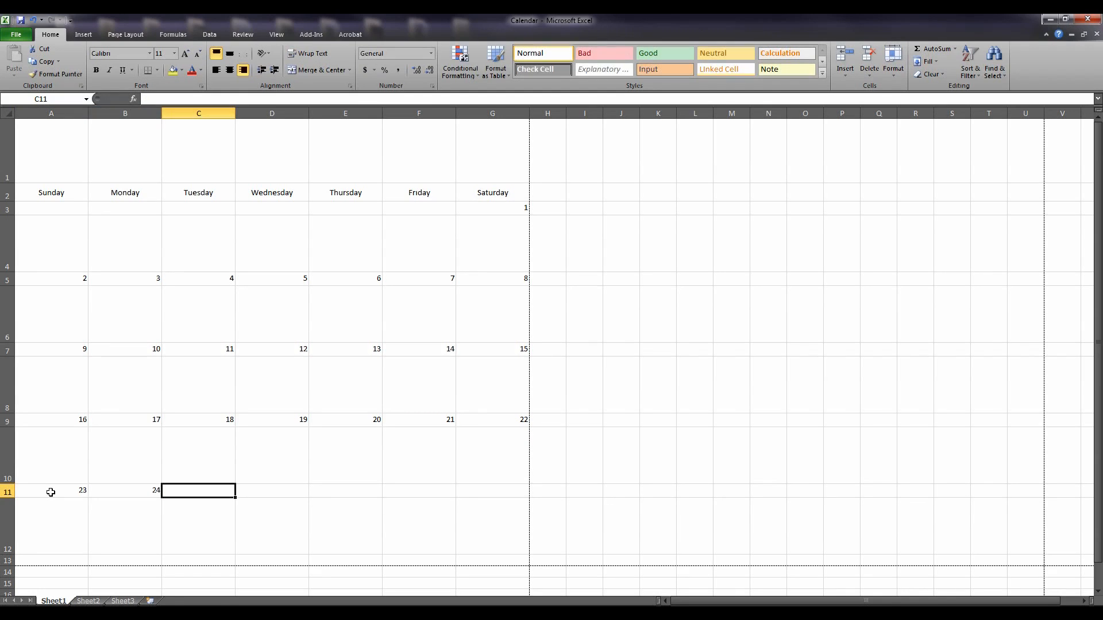
drag(51, 493, 510, 499)
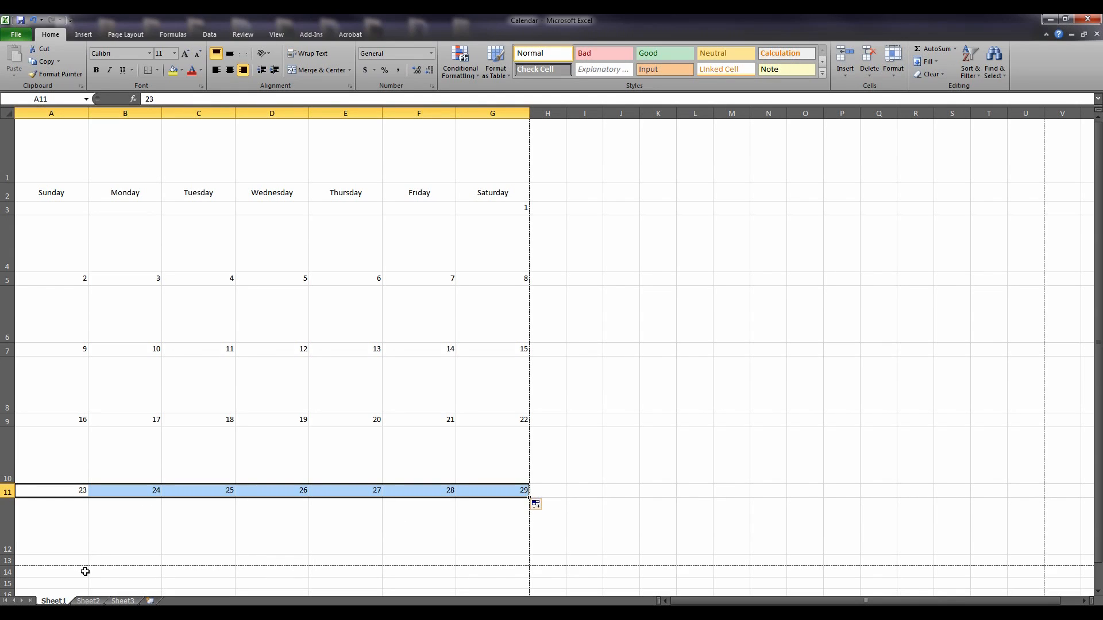
- Edit A11 so it reads 23/30 instead of 23
double_click(85, 492)
mouse_move(88, 490)
mouse_down()
mouse_move(82, 522)
mouse_move(84, 505)
mouse_up()
key(Right)
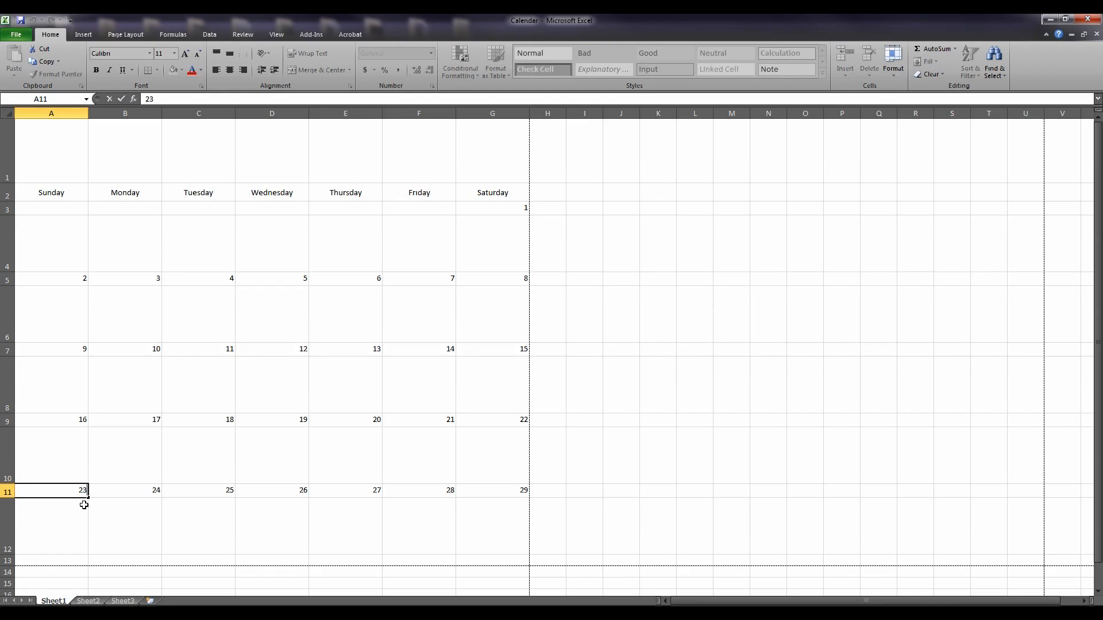
text(/30)
click(76, 503)
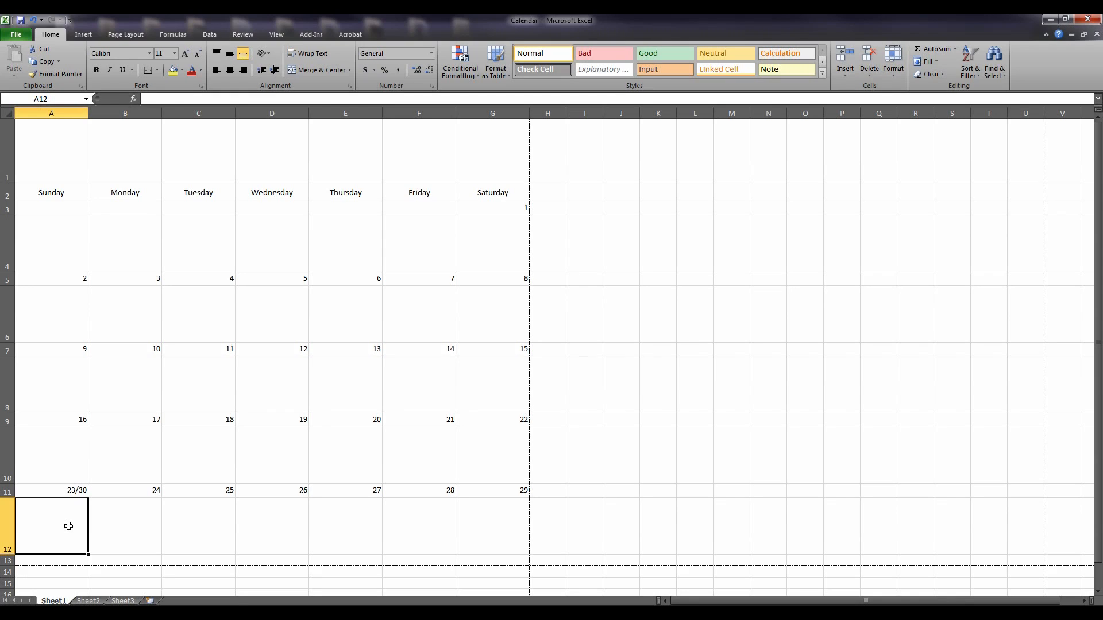
- Merge and center A1:G1 and turn on Wrap Text for the title cell
click(164, 166)
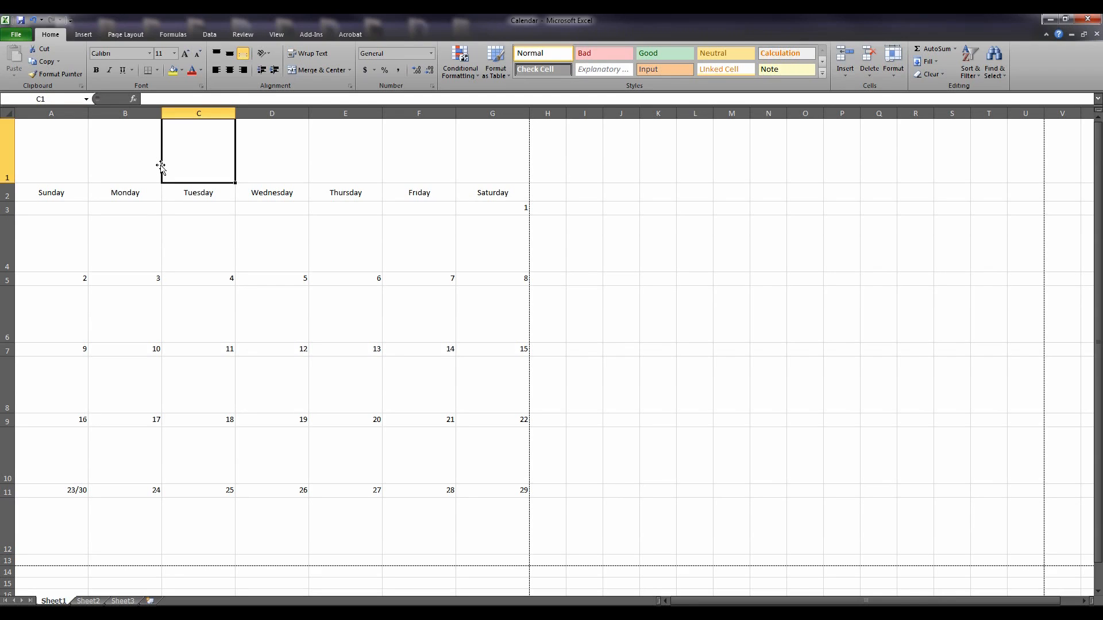
click(76, 155)
drag(76, 154, 460, 151)
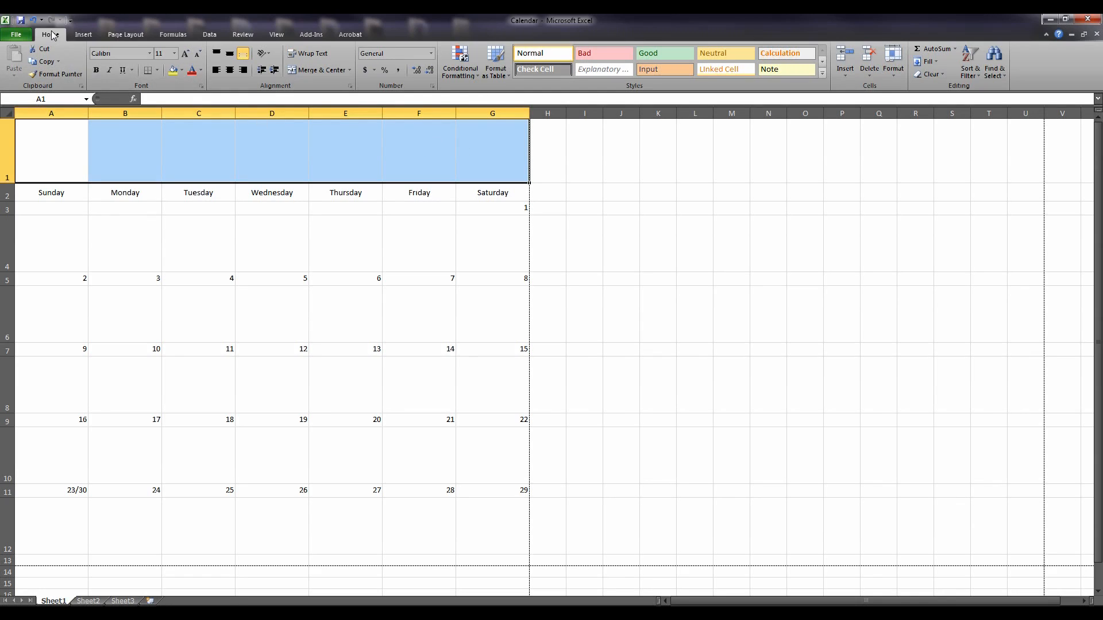
click(325, 71)
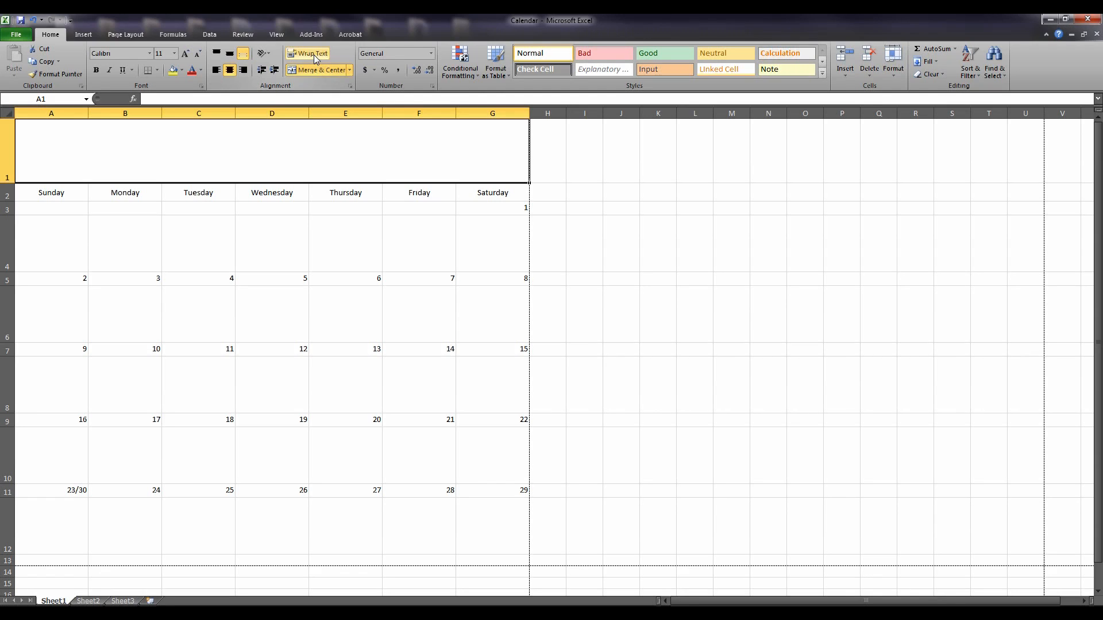
click(313, 54)
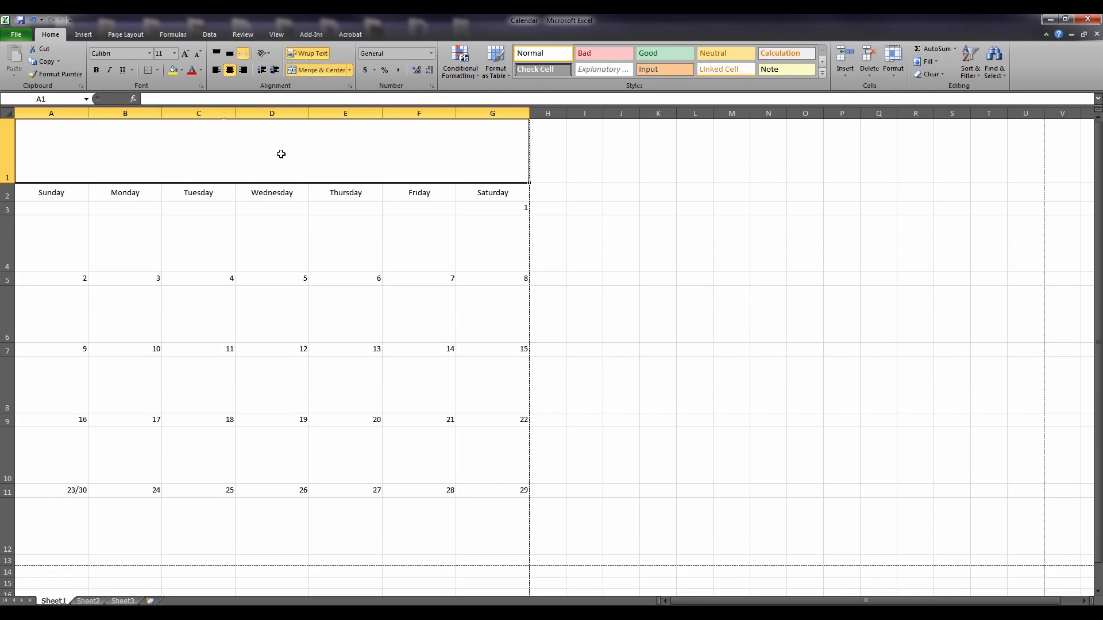
click(168, 100)
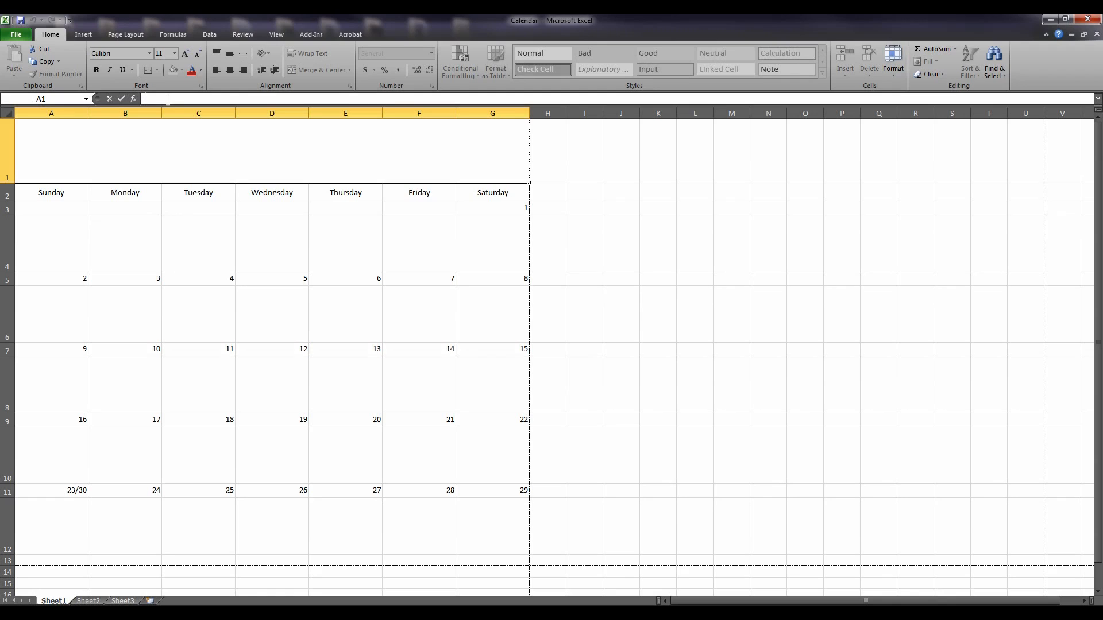
- Title the merged cell 'November', middle-aligned at 60-point size
text(November)
key(Return)
click(284, 154)
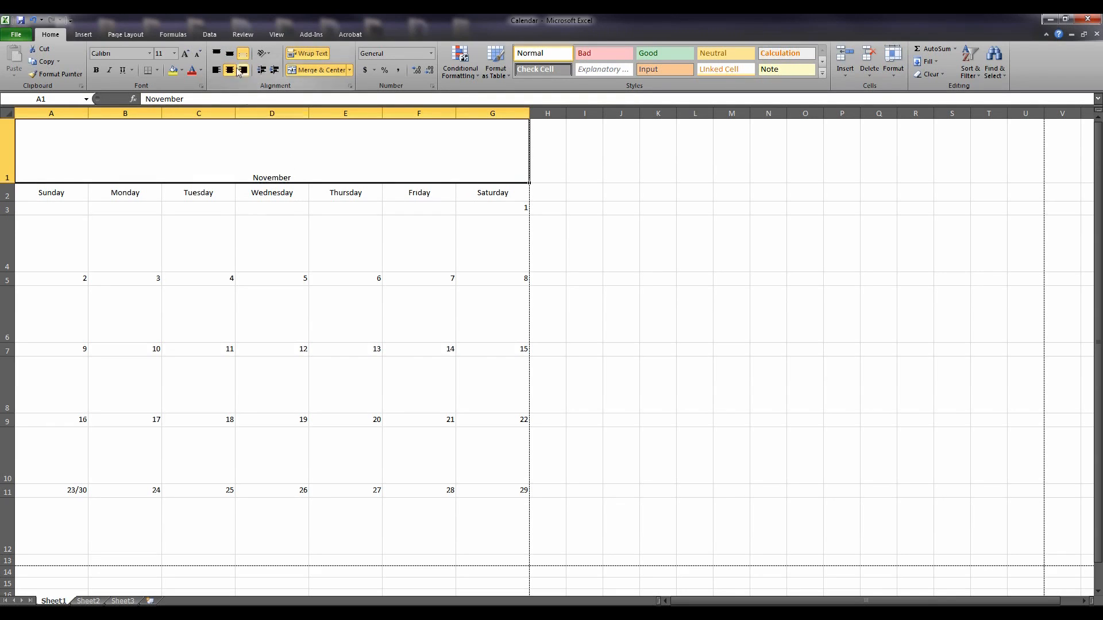
click(229, 55)
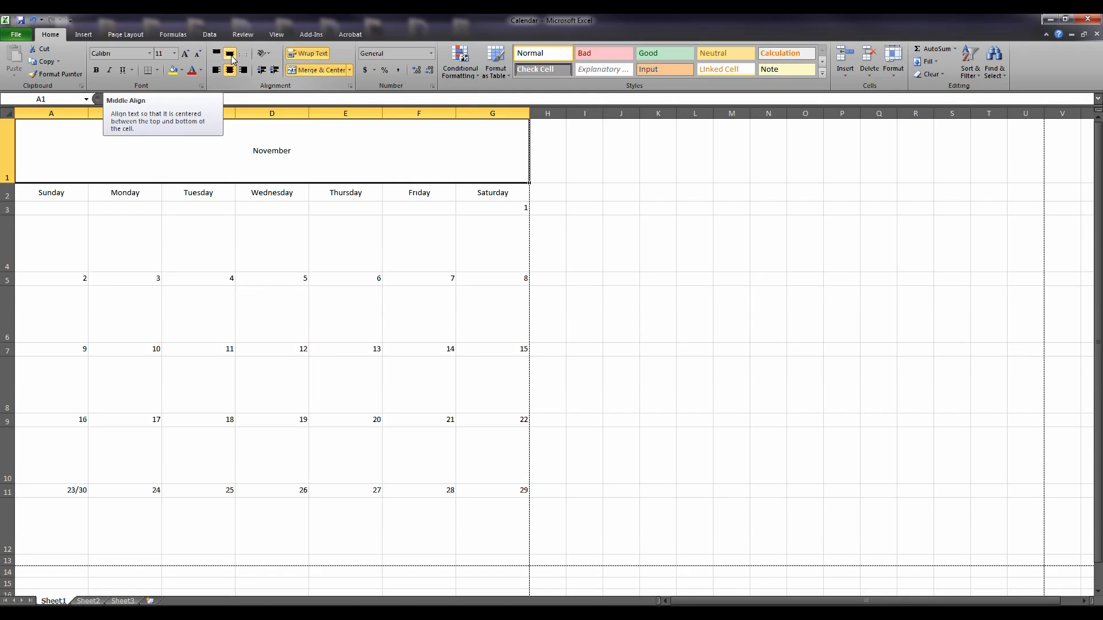
click(161, 53)
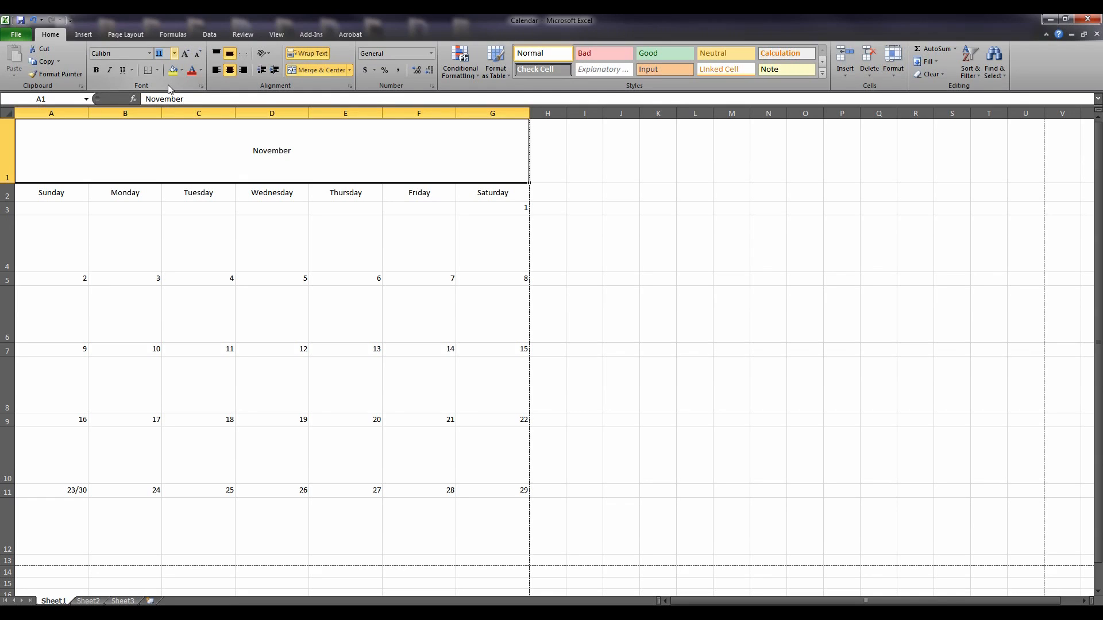
key(Return)
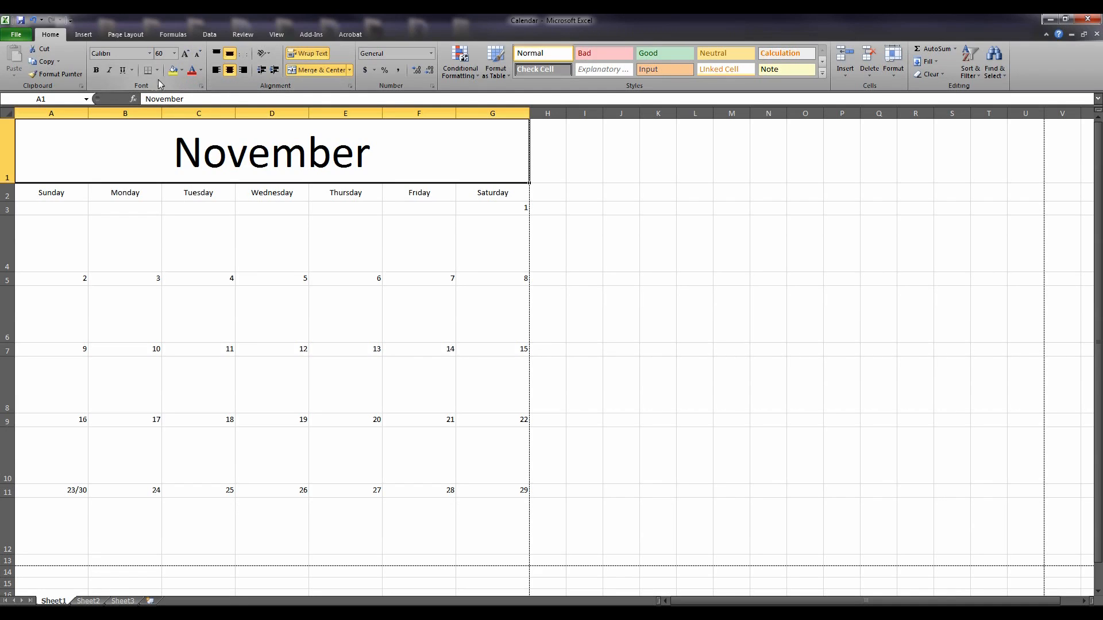
- Insert a text box beside the title containing the author's name
click(83, 37)
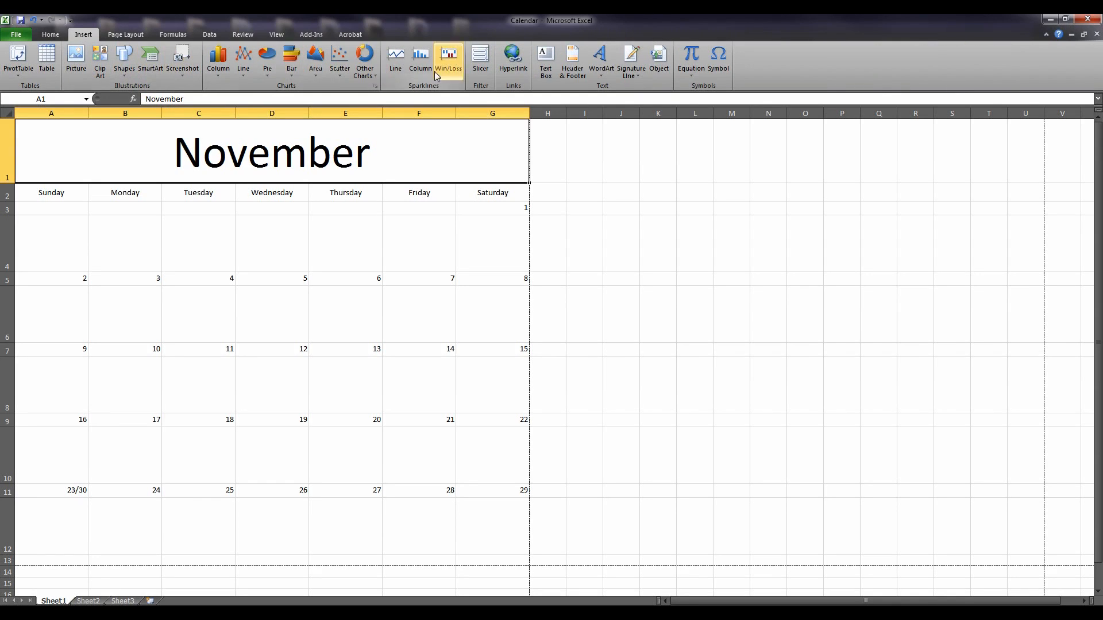
click(546, 59)
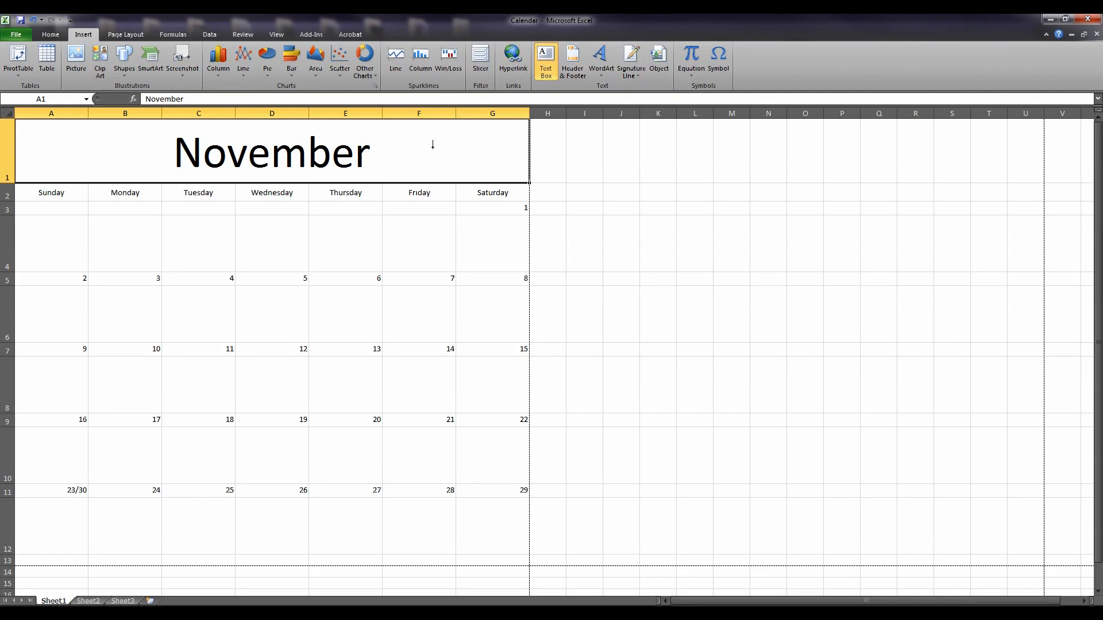
click(413, 158)
text(Chris Chlebek)
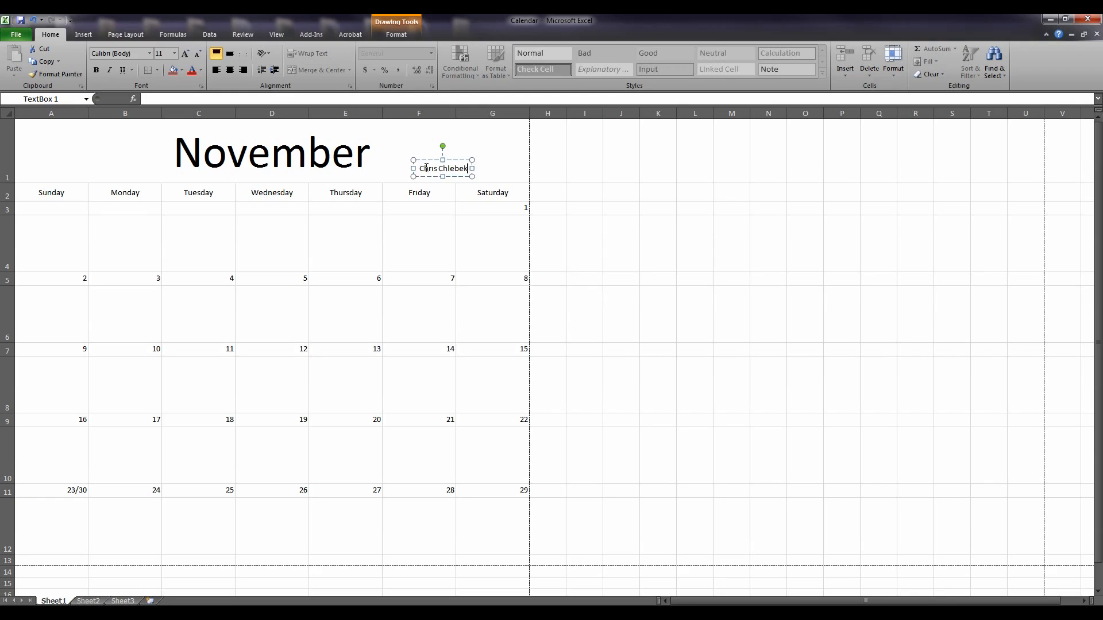
- Set the author's name to 12-point and move the box above Saturday
drag(419, 168, 470, 168)
click(163, 54)
text(128)
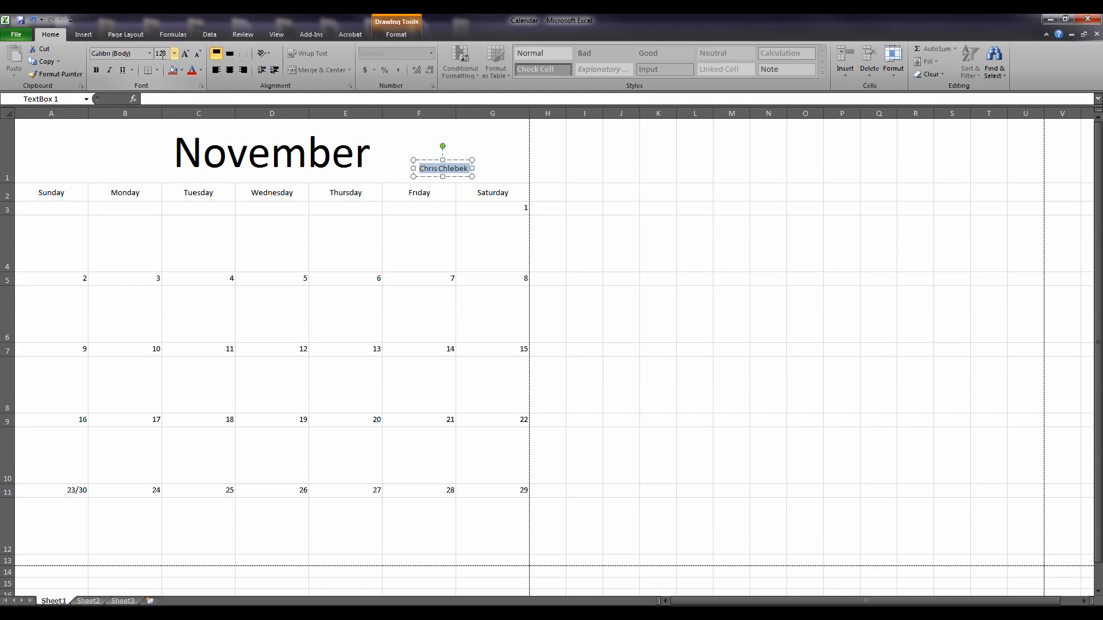
key(BackSpace)
key(Return)
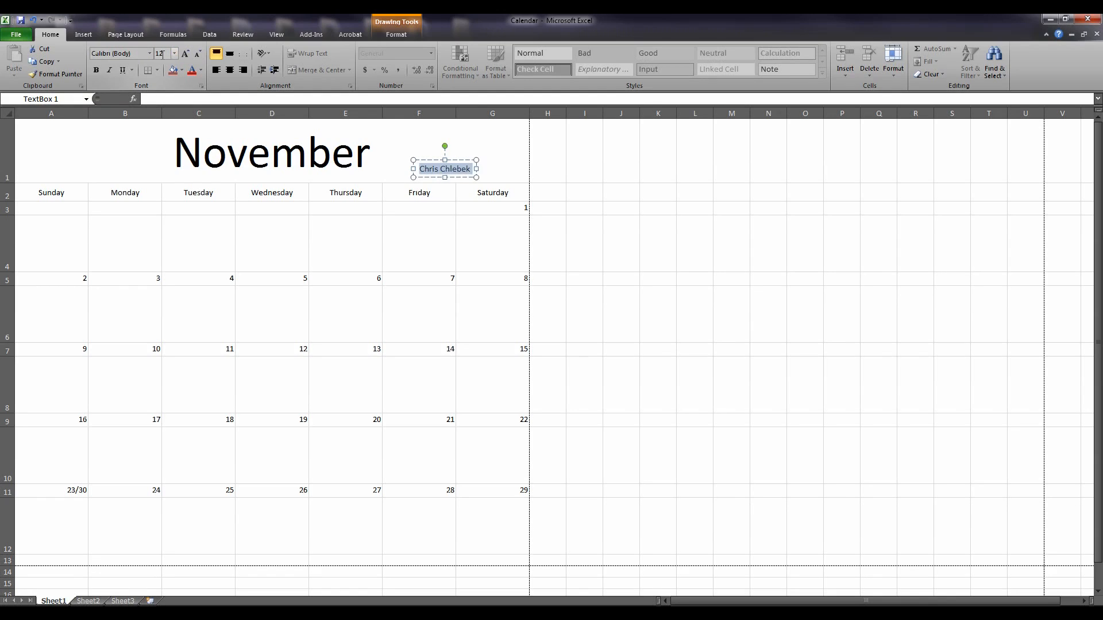
drag(430, 160, 479, 162)
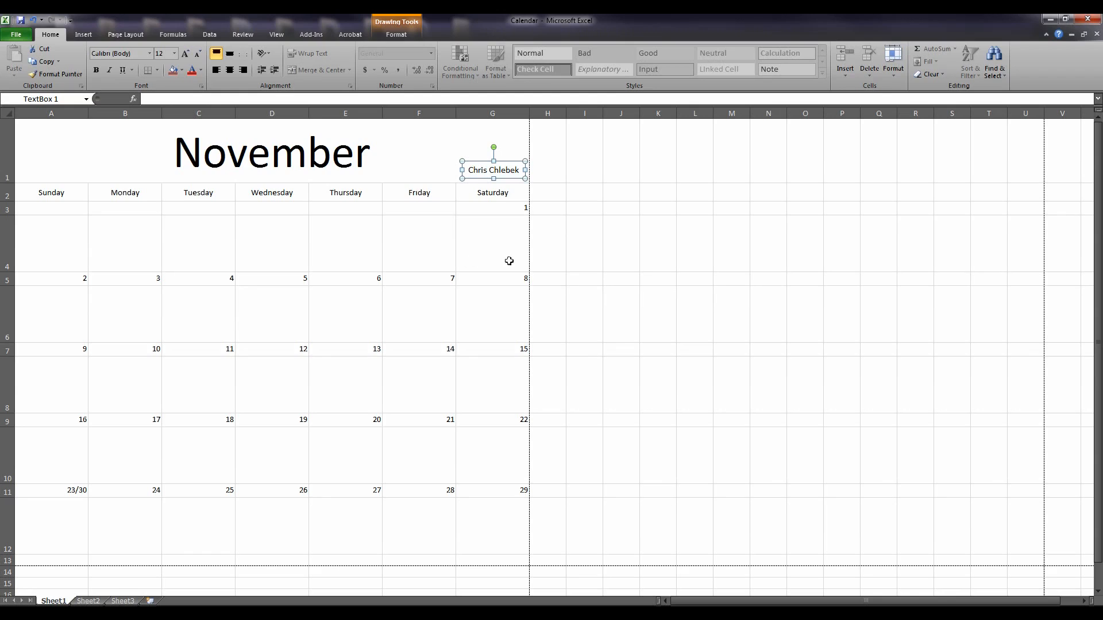
click(554, 248)
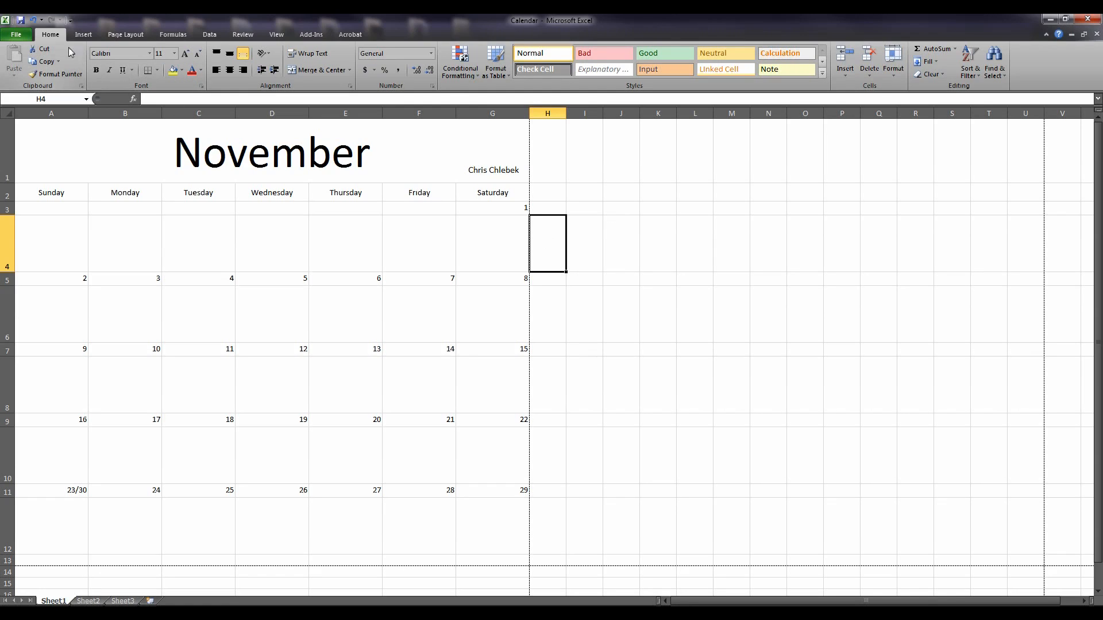
- Save the workbook, then select dates 26–28 in D11:F11
click(22, 20)
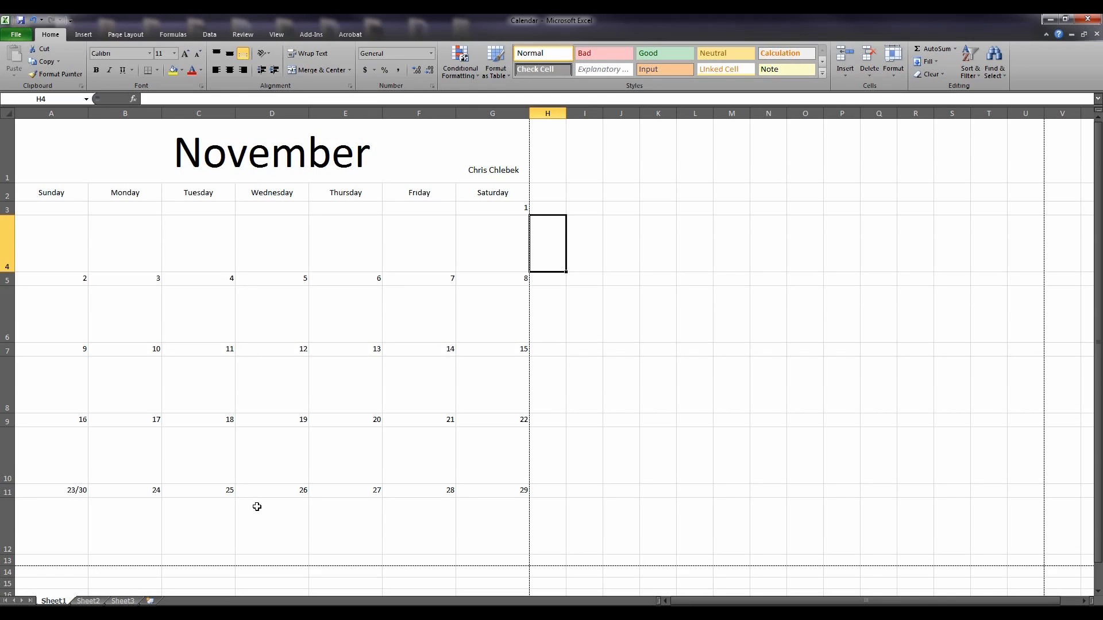
click(291, 493)
drag(291, 492, 419, 497)
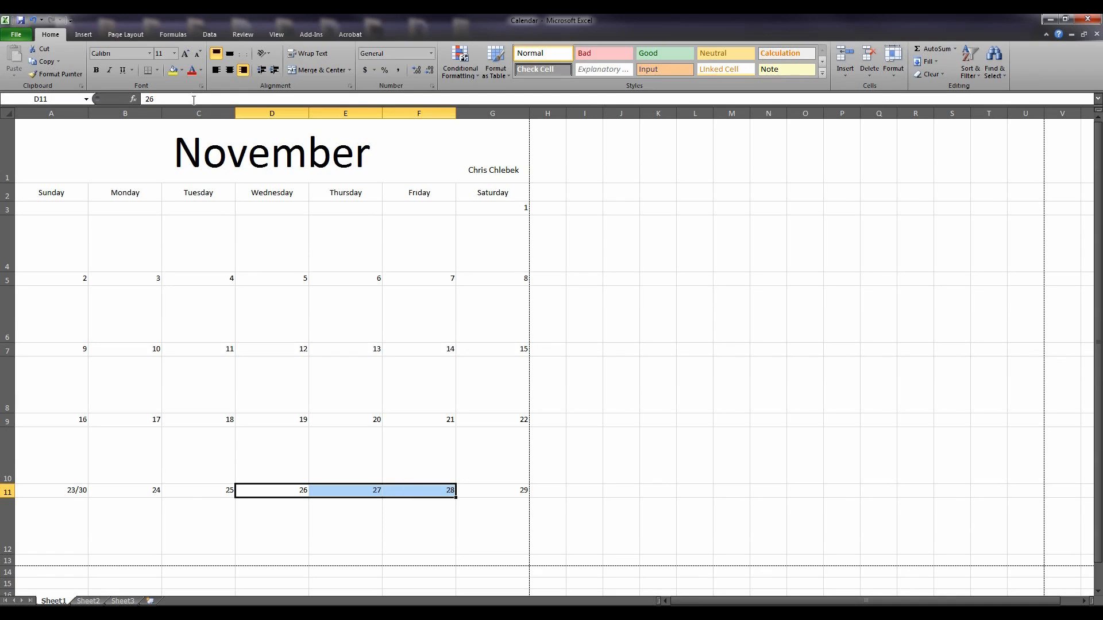
- Fill dates 26–28 pale olive green, then recolour 27 with a custom light blue
click(182, 71)
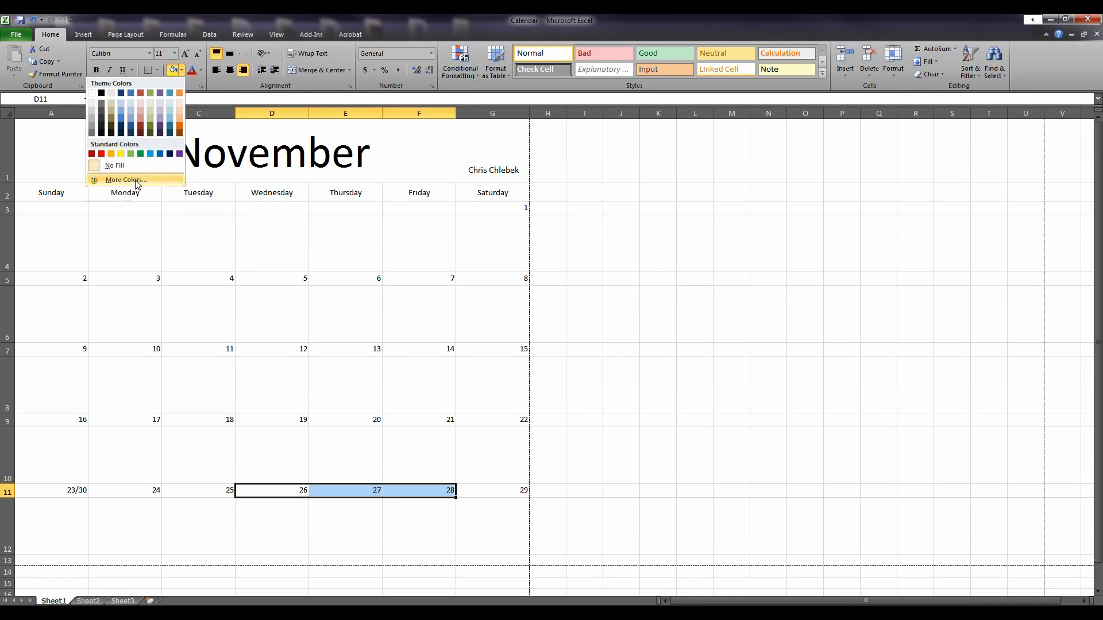
click(151, 104)
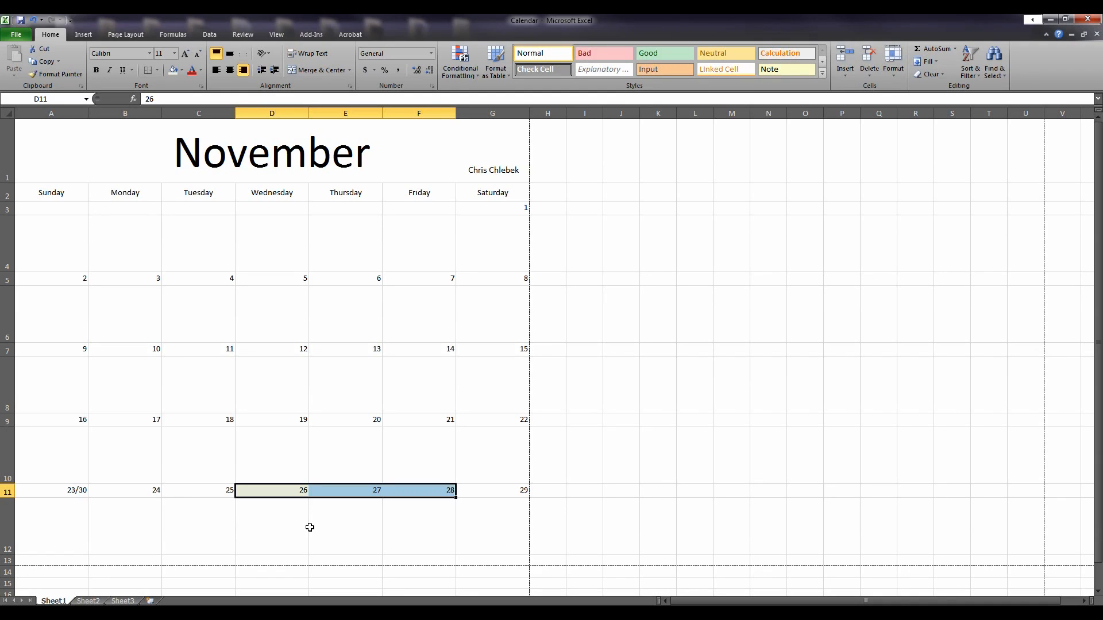
click(407, 540)
click(357, 492)
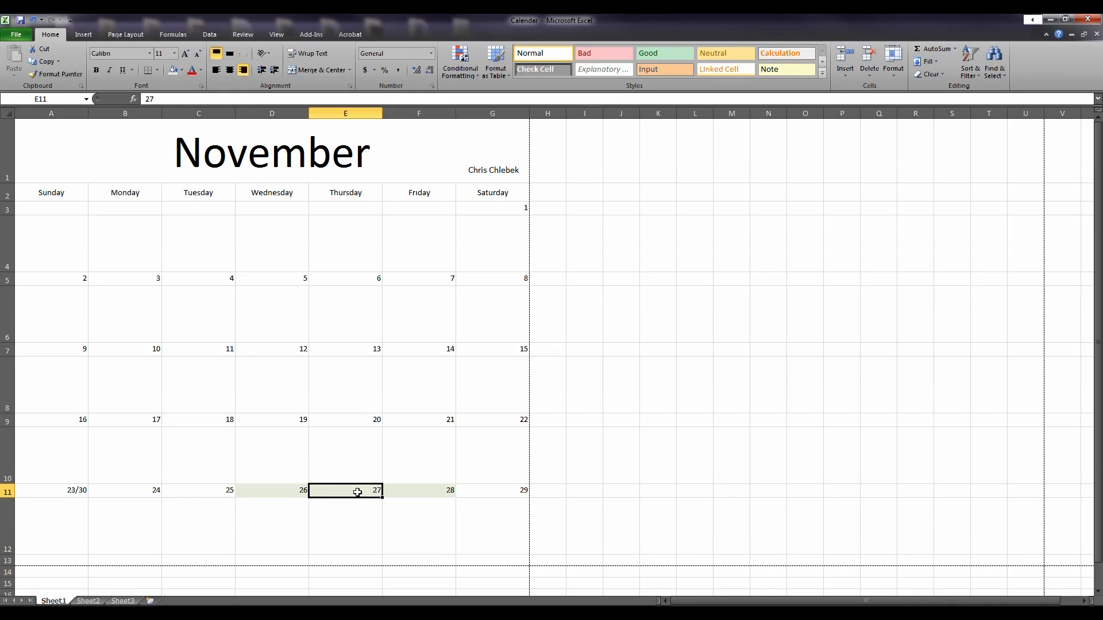
click(182, 71)
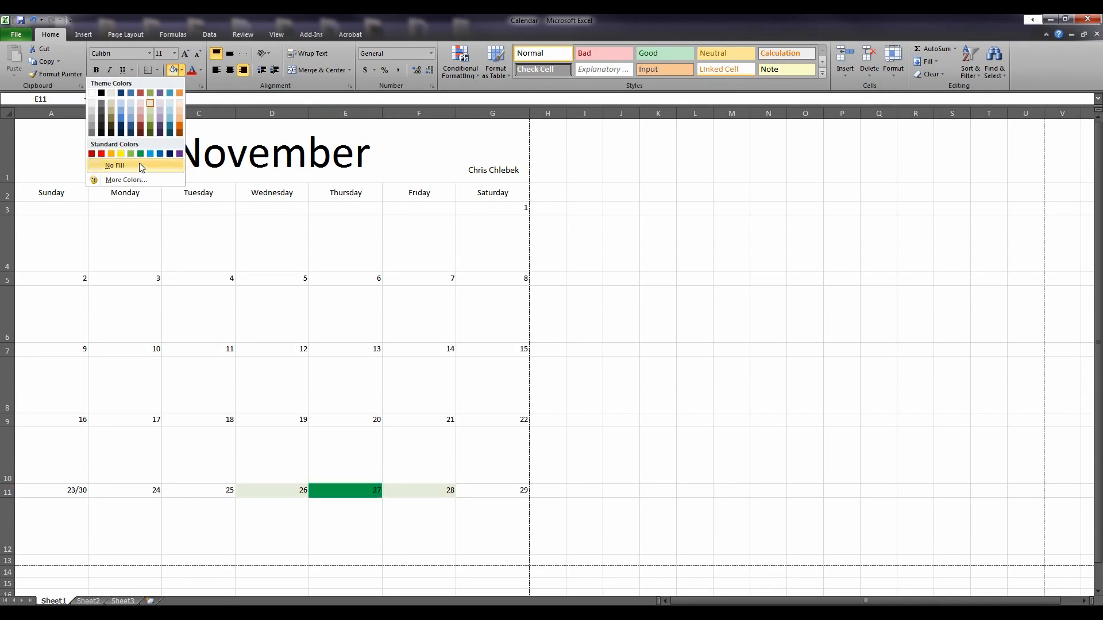
click(130, 180)
drag(305, 191, 343, 192)
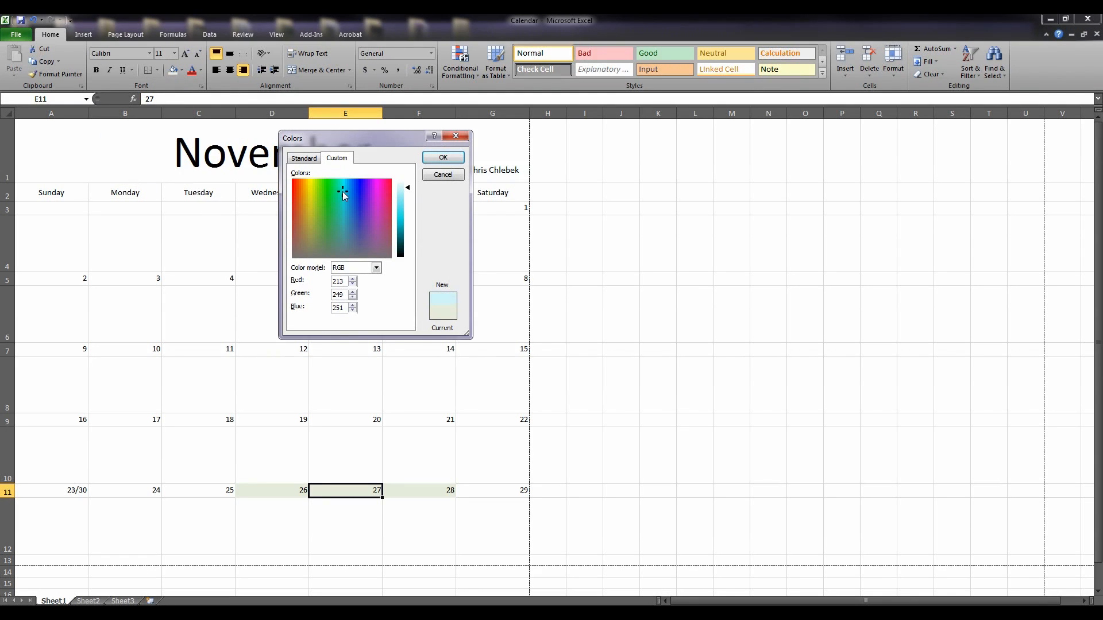
click(442, 160)
click(521, 492)
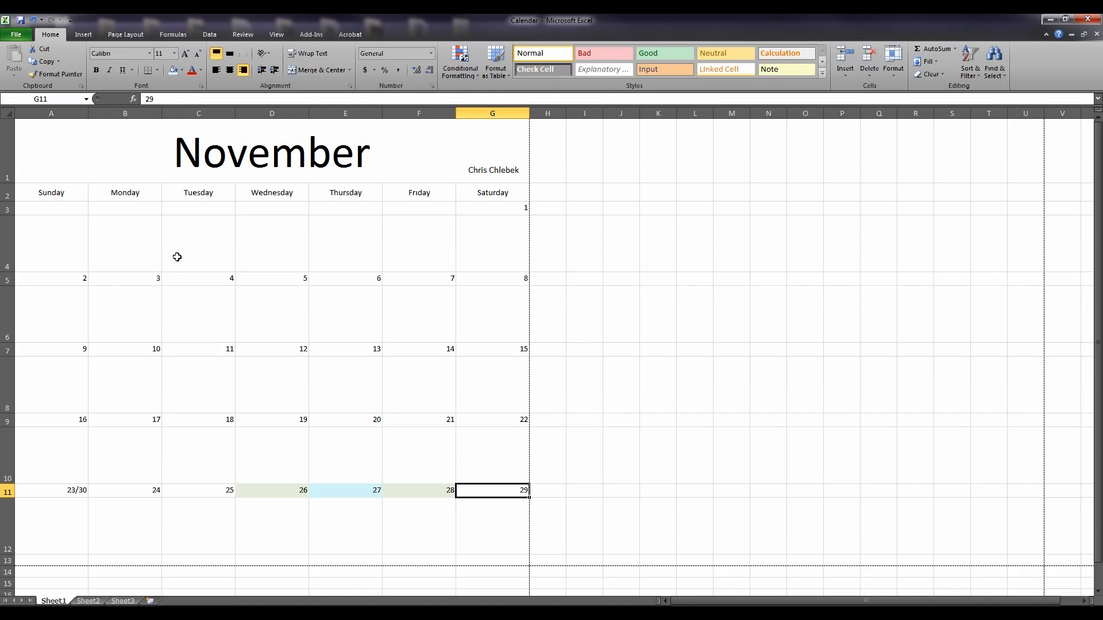
- Fill date 4 in C5 with lavender
click(198, 281)
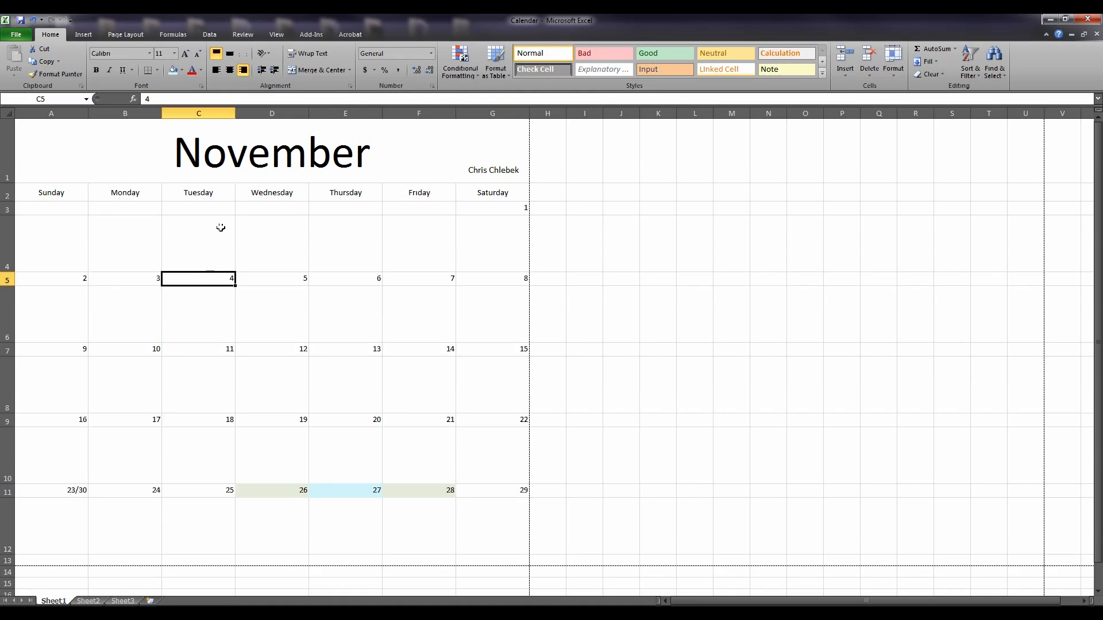
click(181, 70)
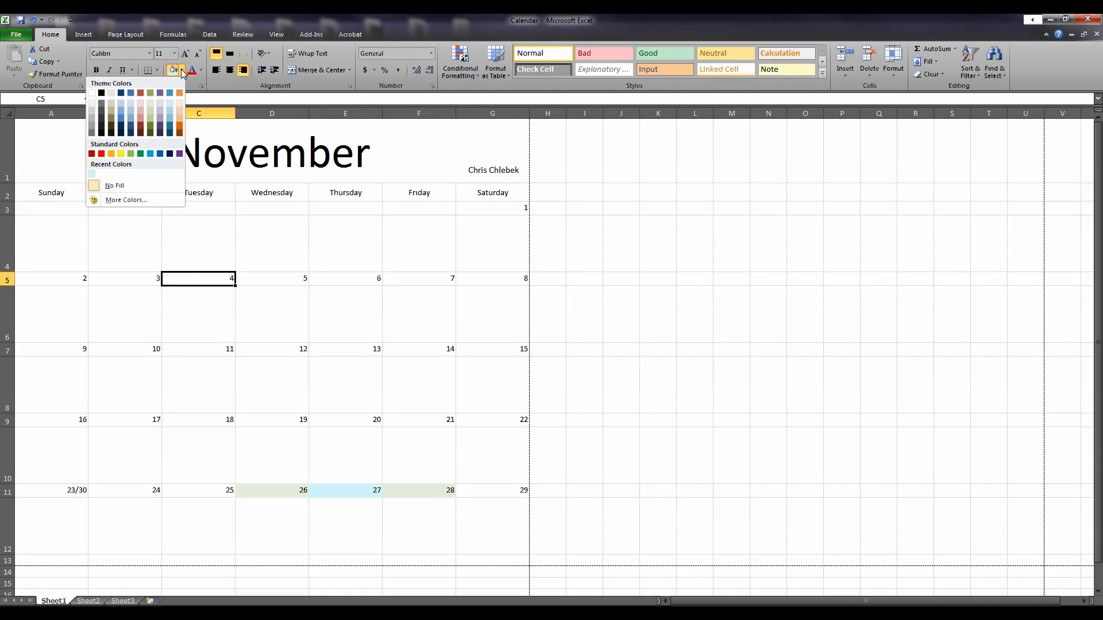
click(160, 104)
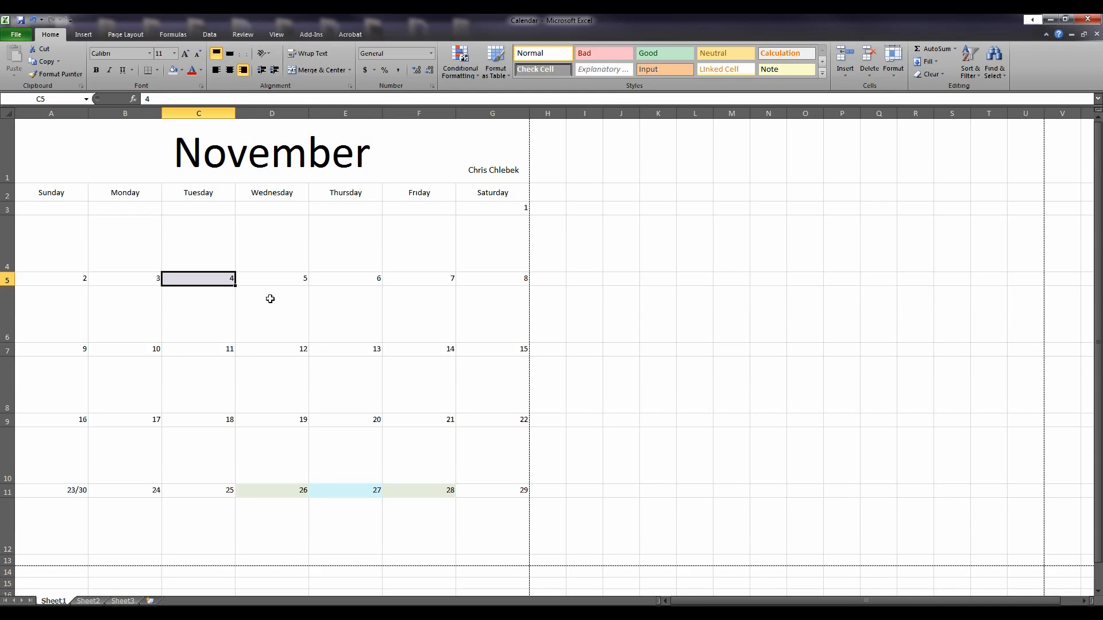
click(84, 35)
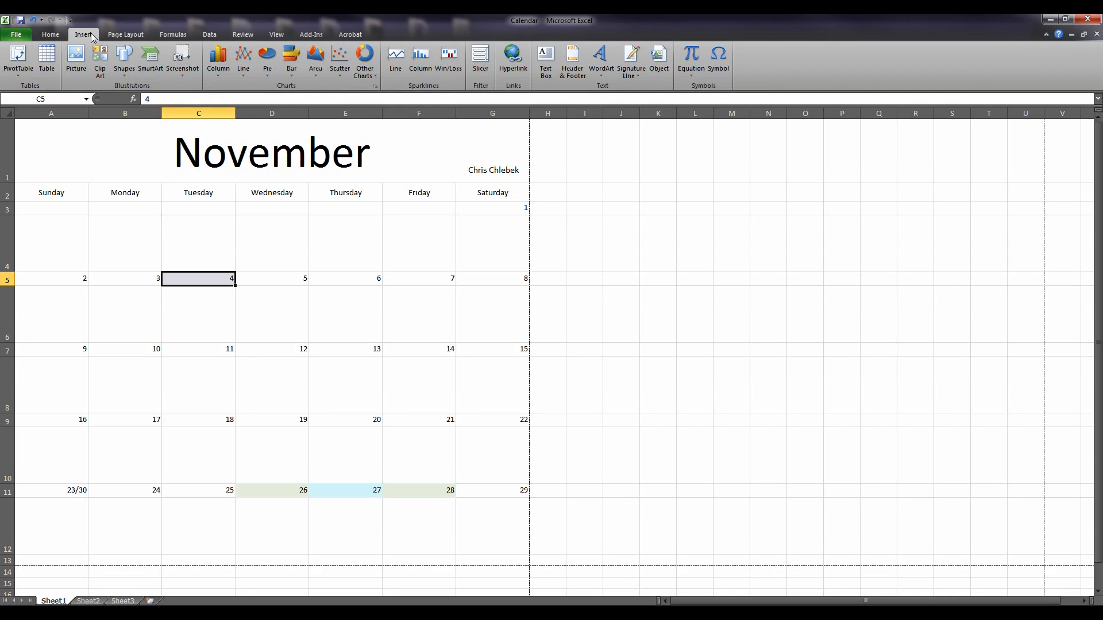
- Search clip art for 'birthday' and insert the cupcake-with-candle picture
click(102, 58)
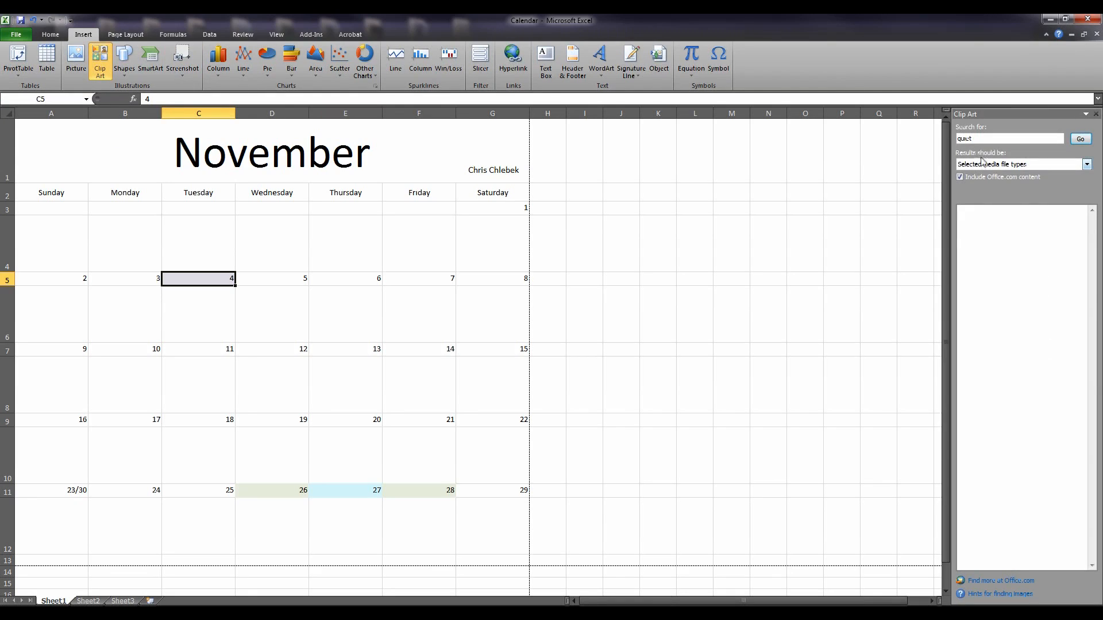
click(980, 139)
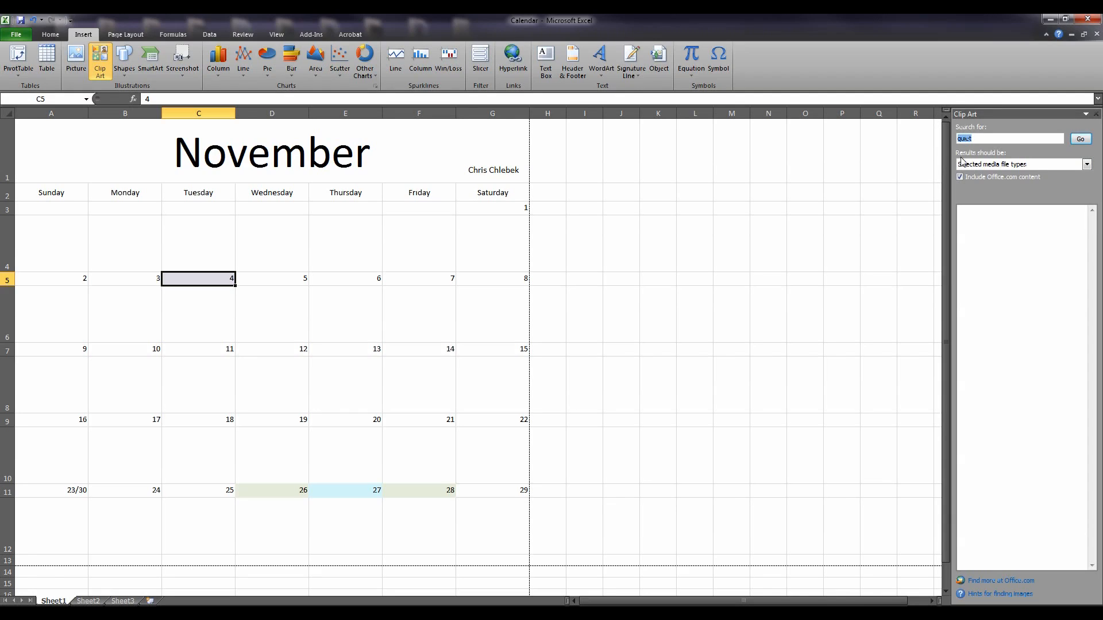
text(birthday)
click(1087, 165)
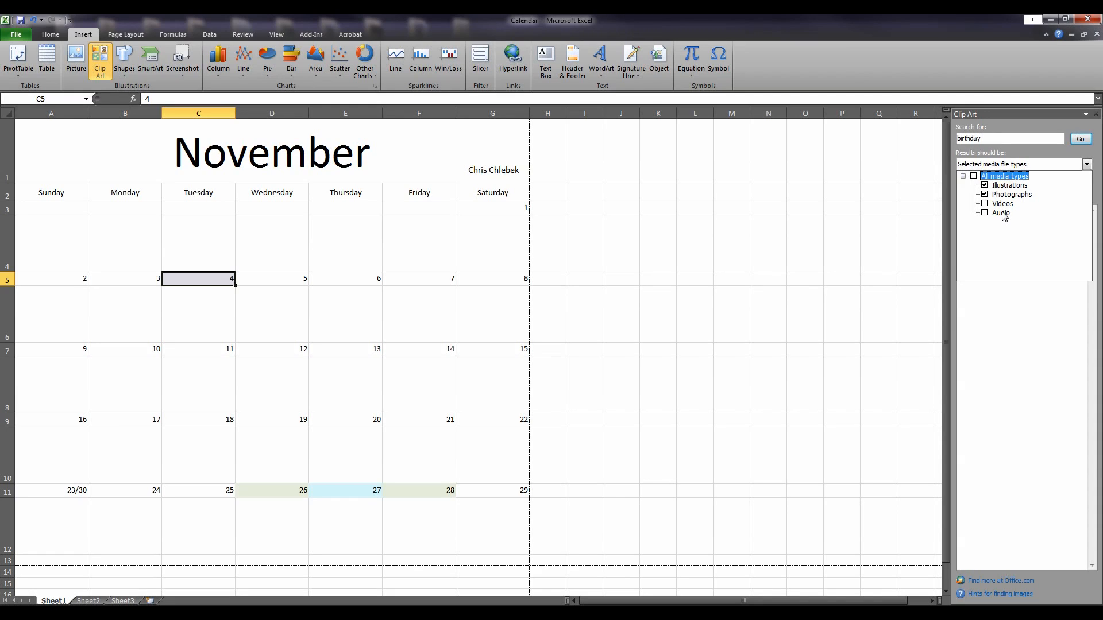
click(1085, 139)
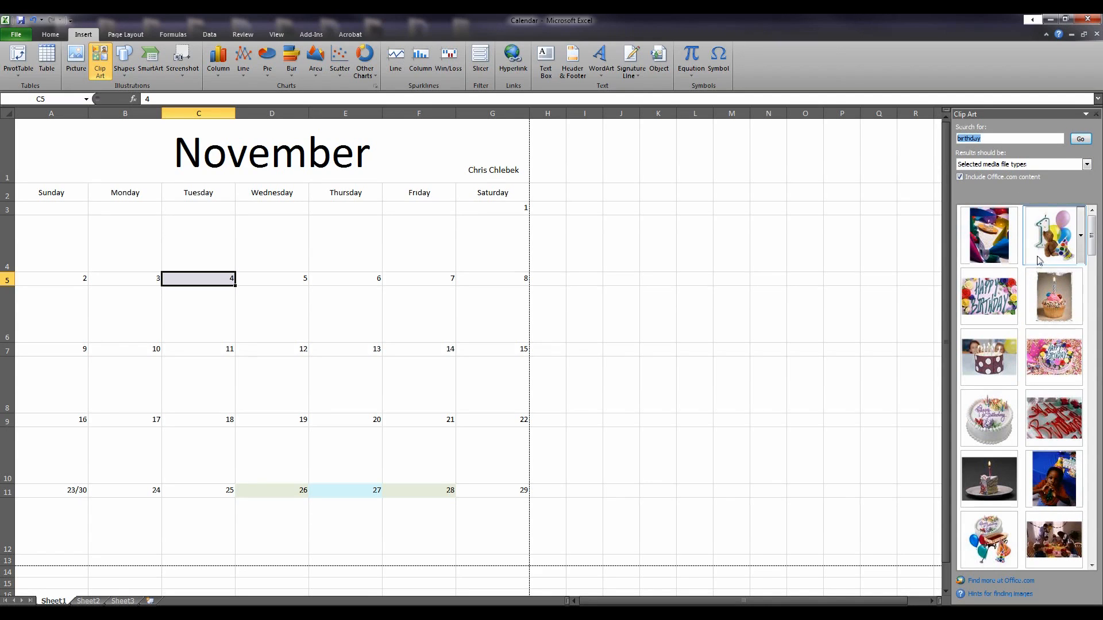
click(1060, 304)
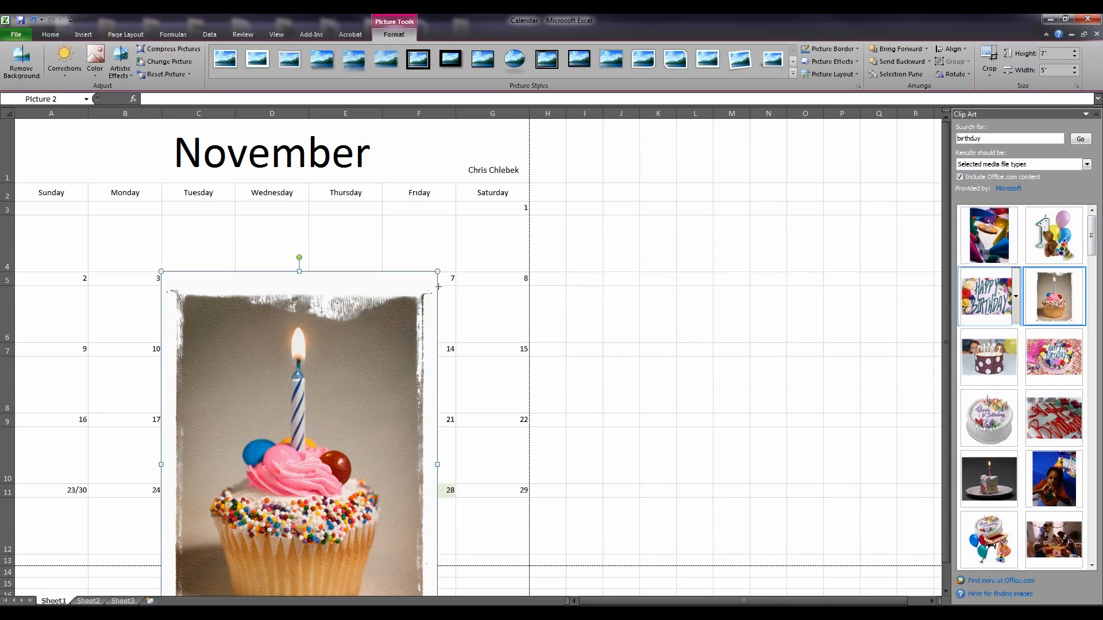
click(463, 269)
- Shrink the cupcake to about 1.07 × 0.77 inches inside the date 27 box
click(438, 272)
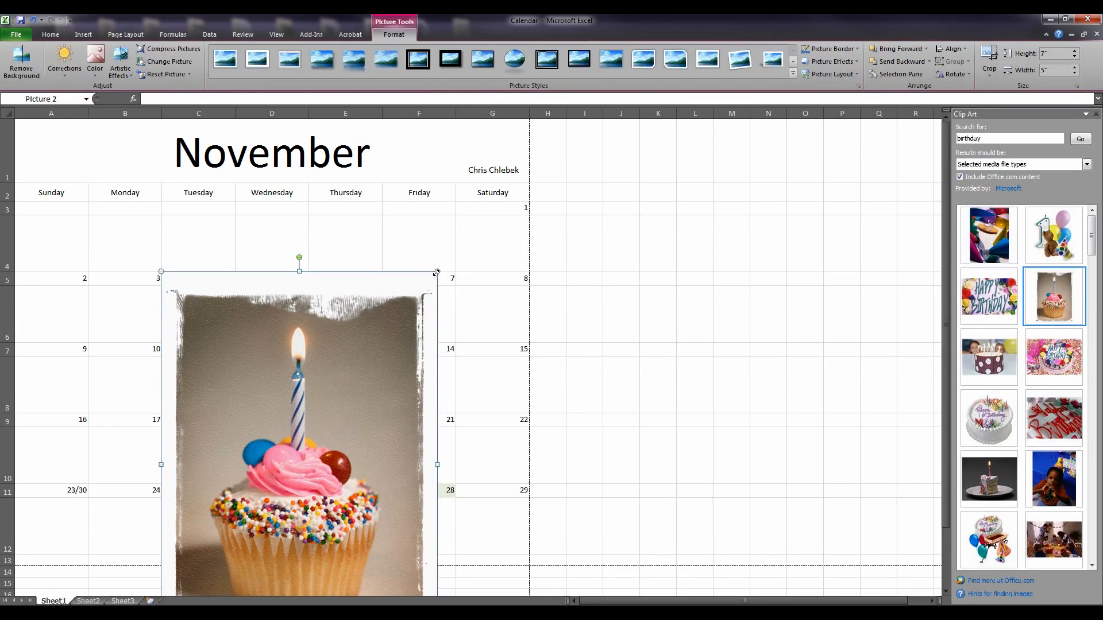
drag(438, 271, 337, 518)
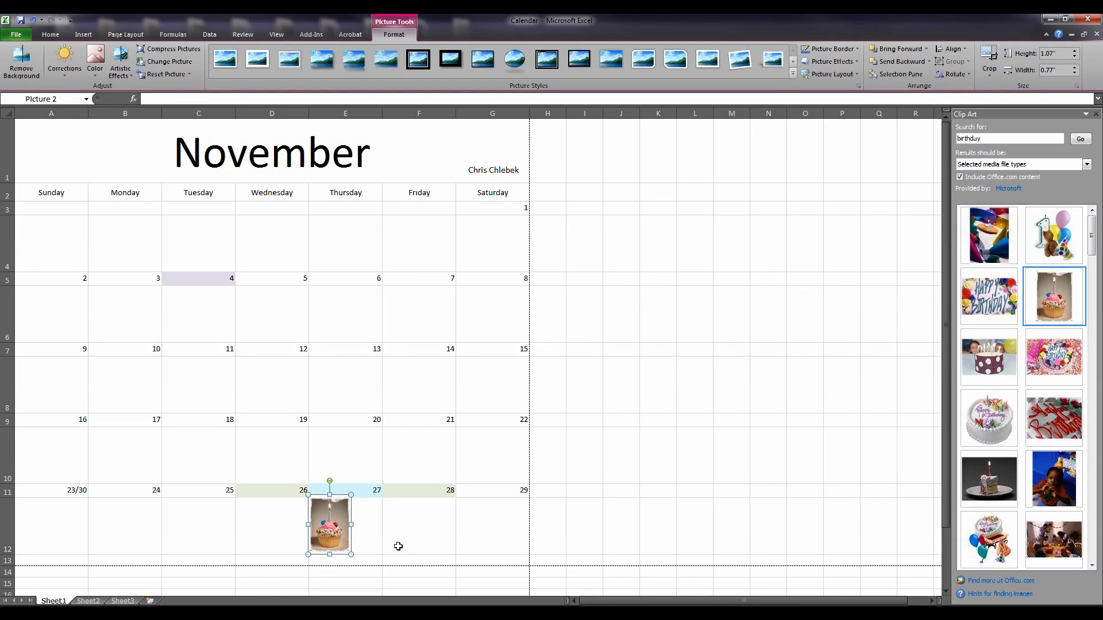
click(397, 546)
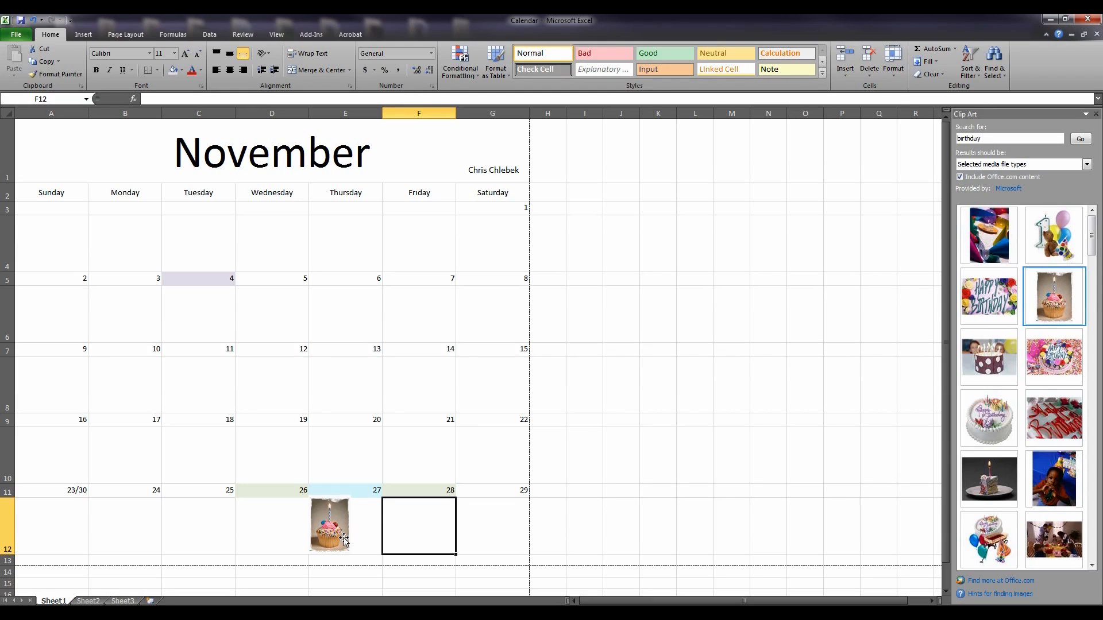
click(993, 139)
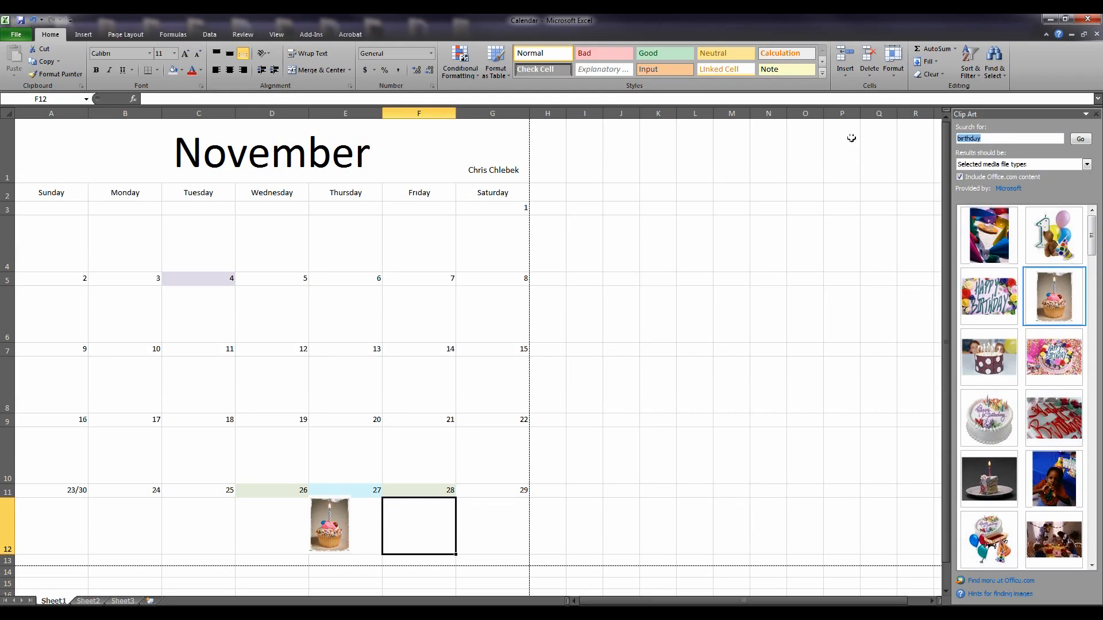
- Search Clip Art for 'Turkey' and insert the purple turkey picture
text(Turkey)
key(Return)
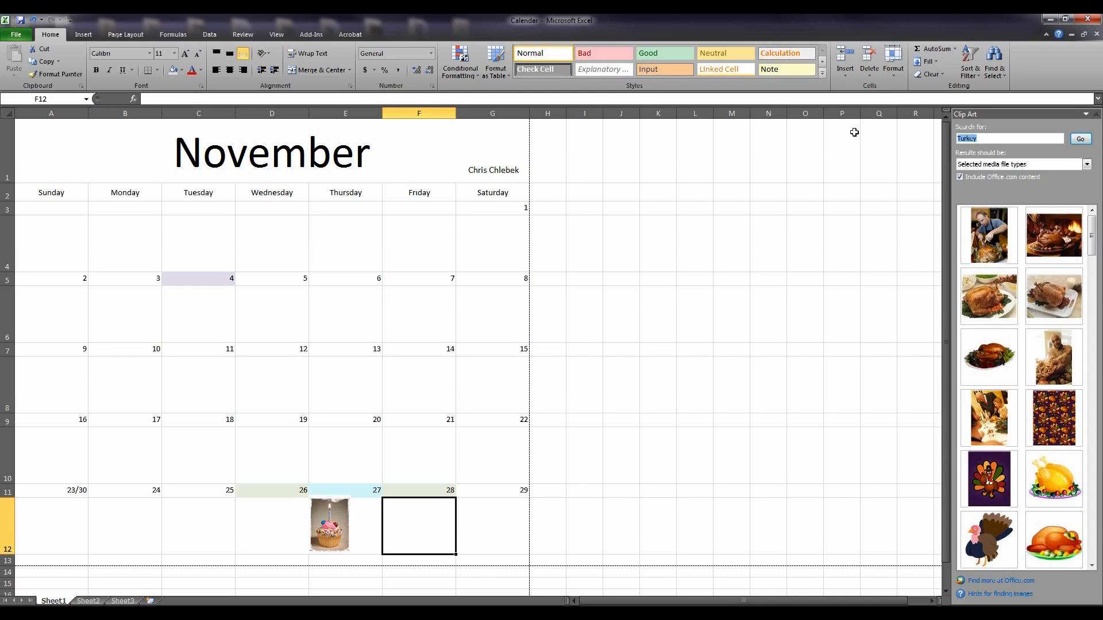
click(1002, 507)
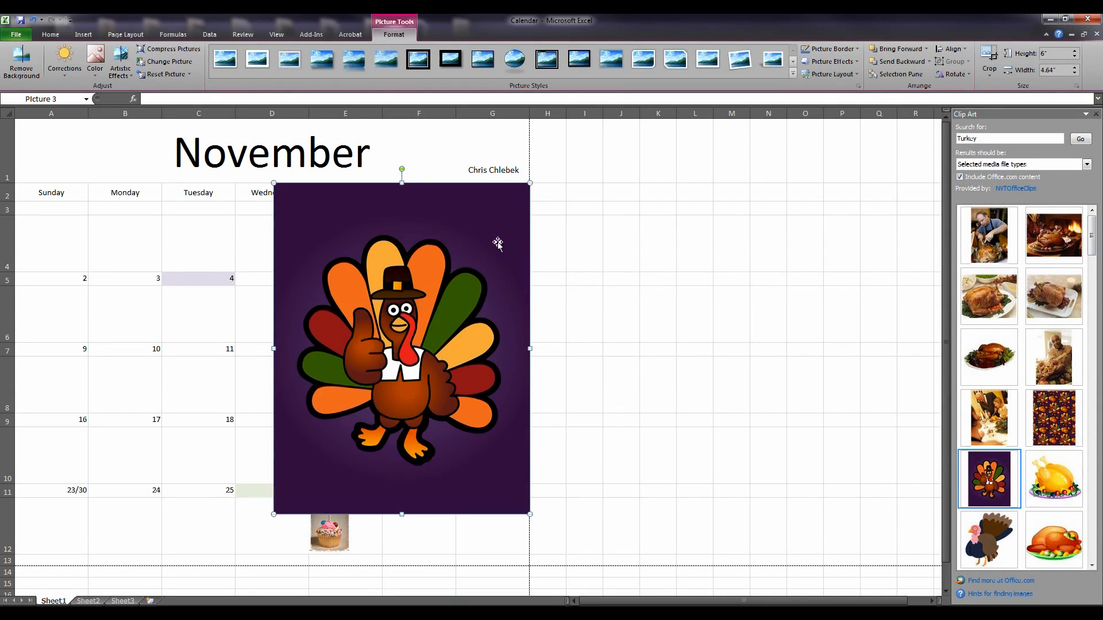
- Shrink the turkey to about 0.71 by 0.55 inches and place it beside the cupcake under the 27th
drag(530, 183, 351, 516)
mouse_move(345, 532)
mouse_down()
mouse_move(375, 526)
mouse_move(345, 505)
mouse_move(345, 529)
mouse_move(360, 529)
mouse_up()
click(349, 503)
click(366, 529)
click(401, 533)
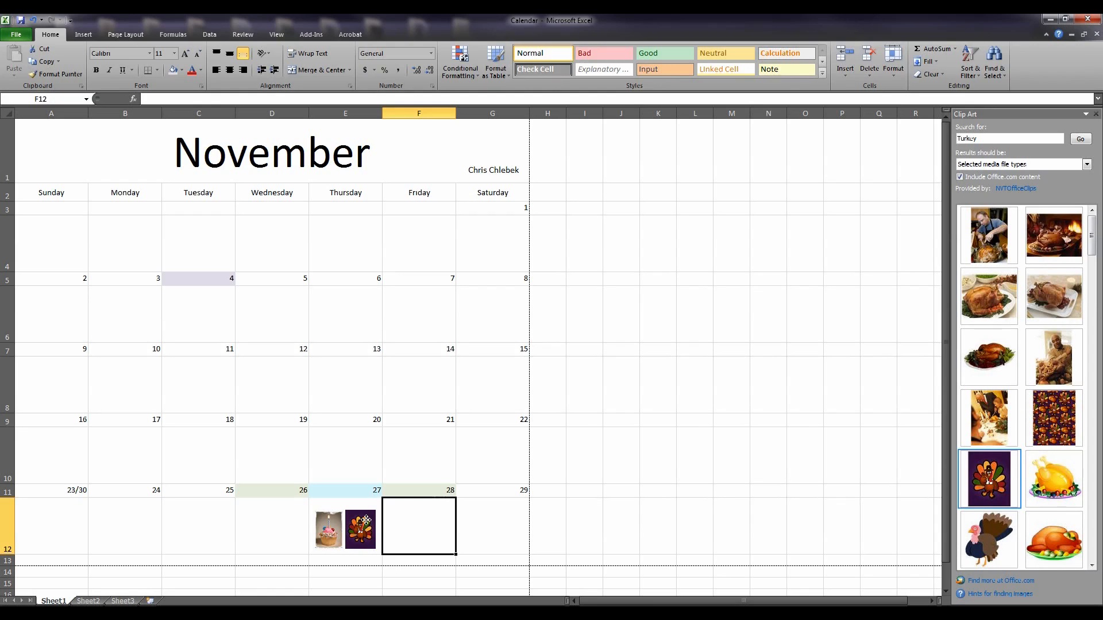
click(372, 530)
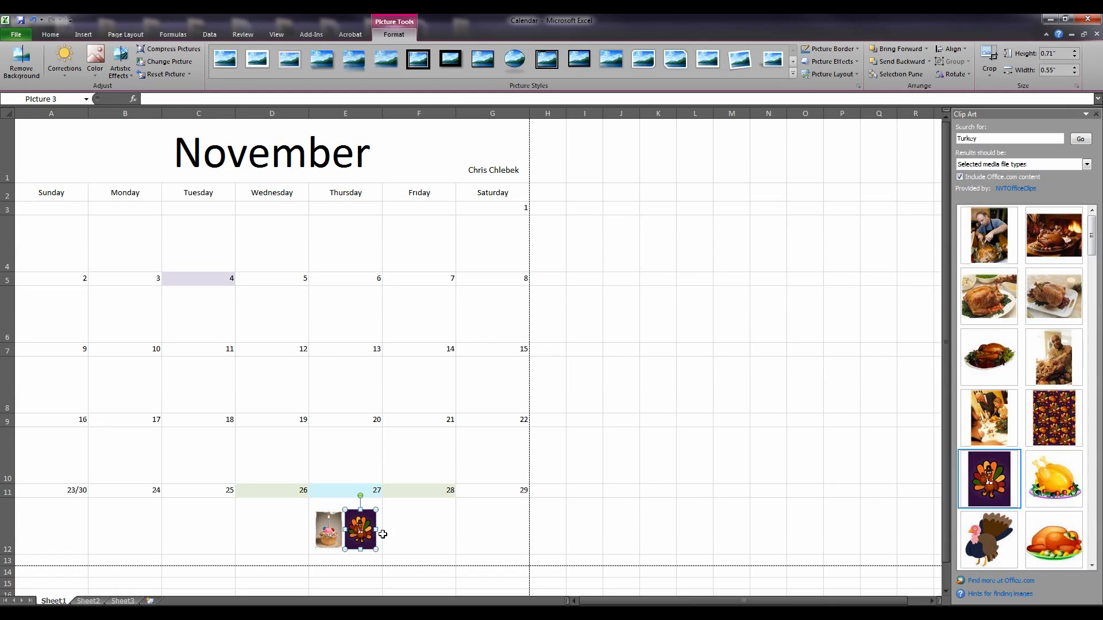
click(16, 34)
- Preview the calendar printing on one landscape Letter page, then return to the Calendar sheet
click(23, 203)
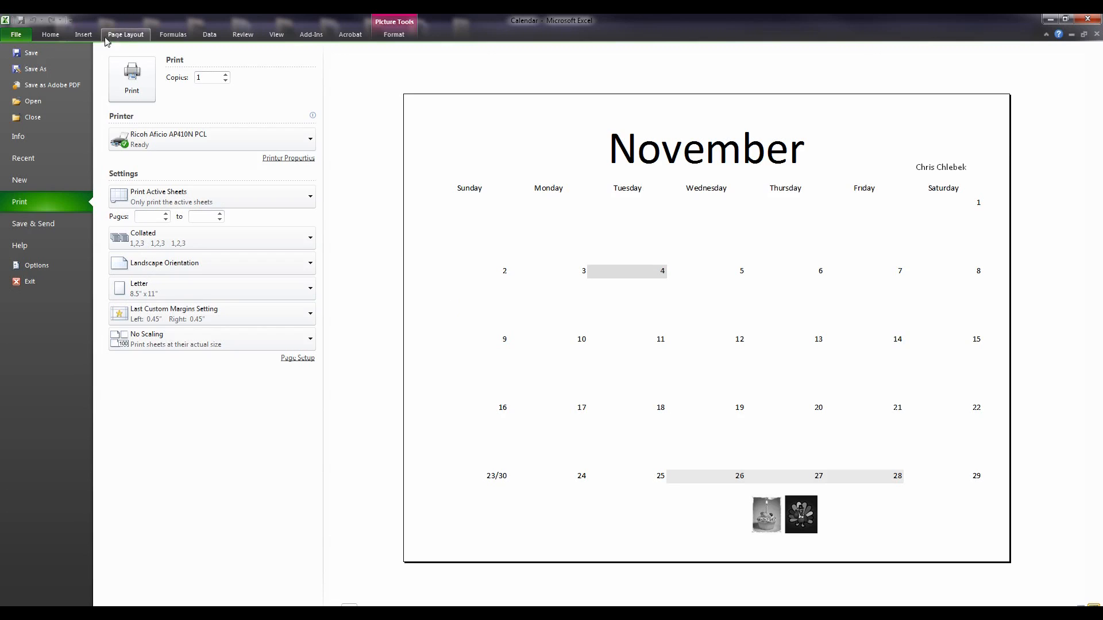
click(50, 36)
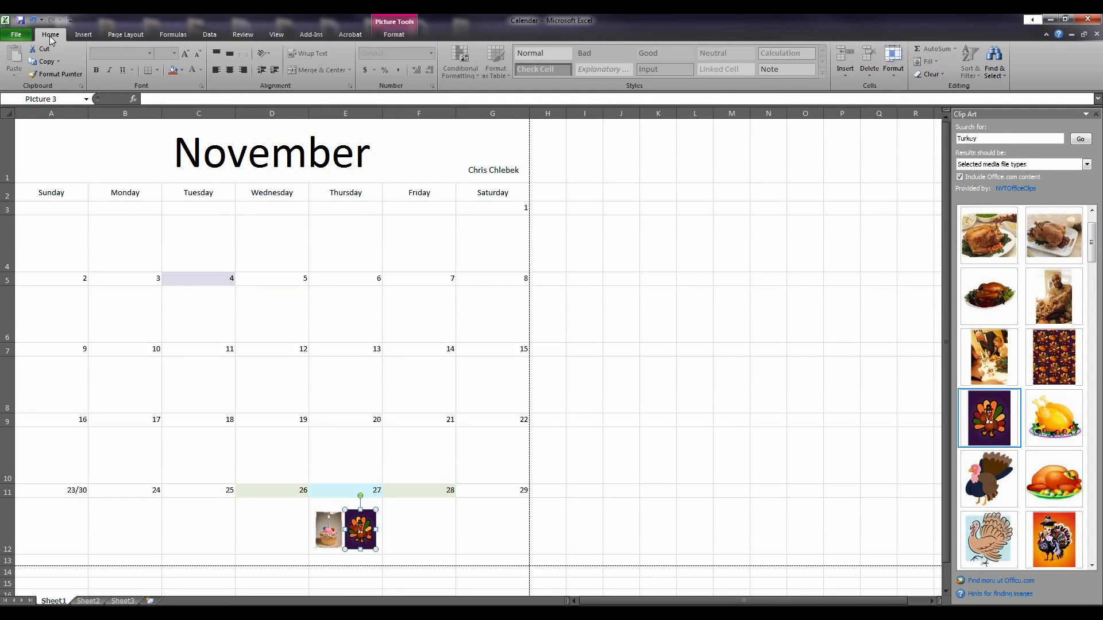
click(125, 212)
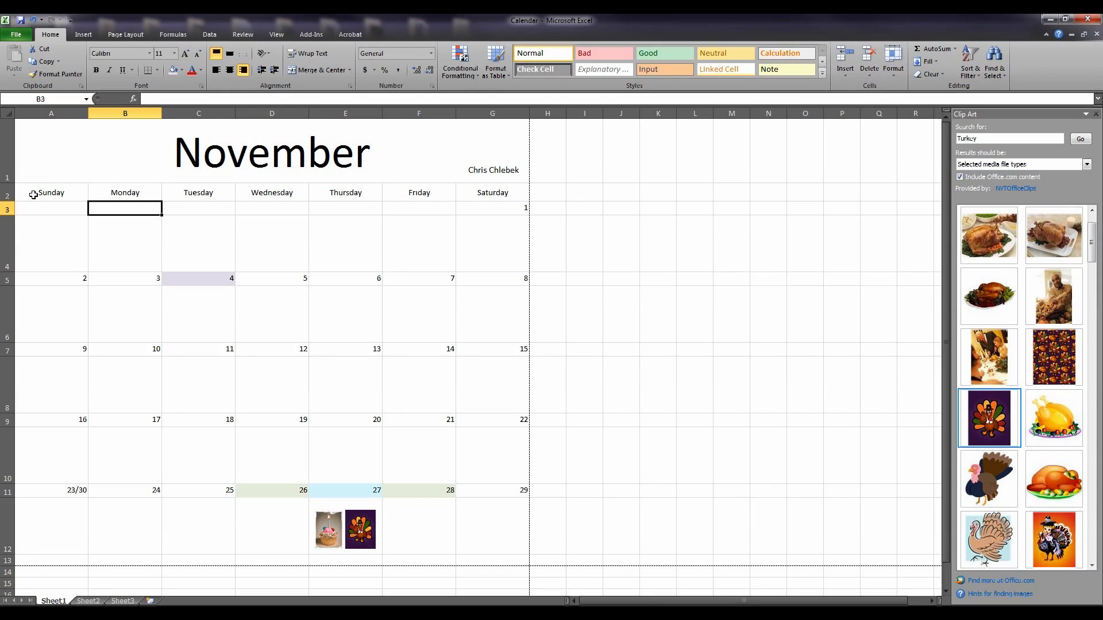
- Apply All Borders to the weekday header cells A2:G2, Sunday through Saturday
drag(48, 194, 504, 194)
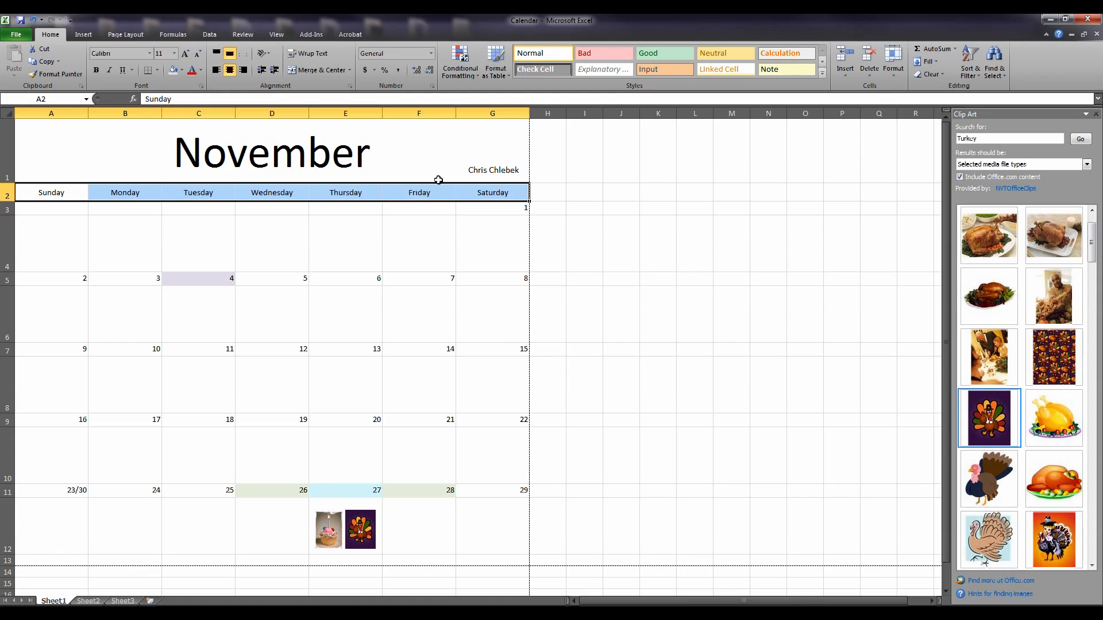
click(157, 71)
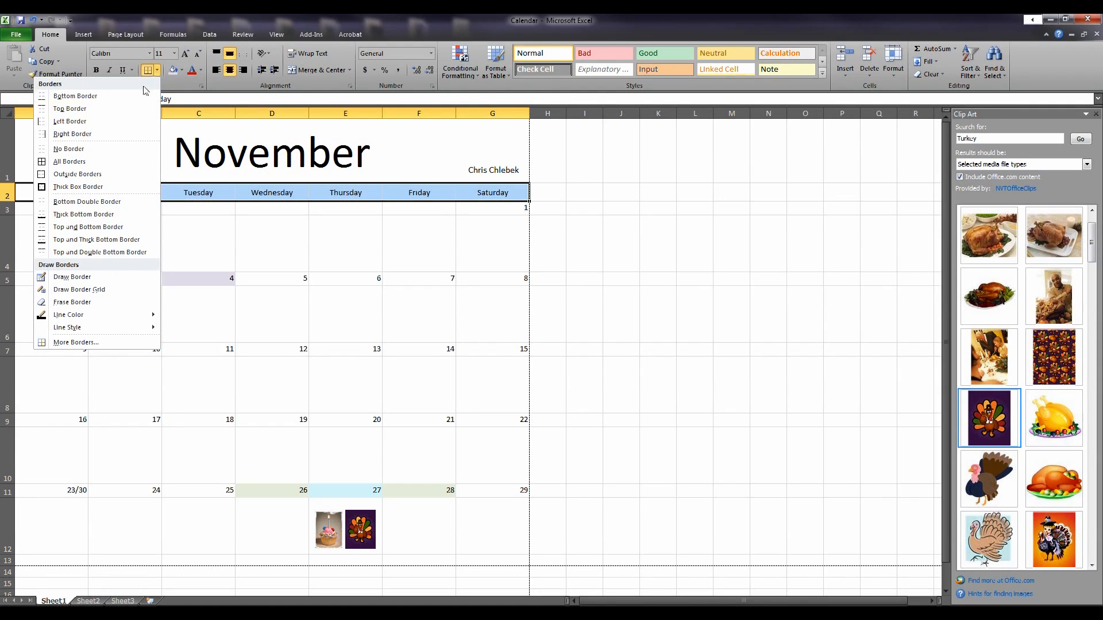
click(44, 166)
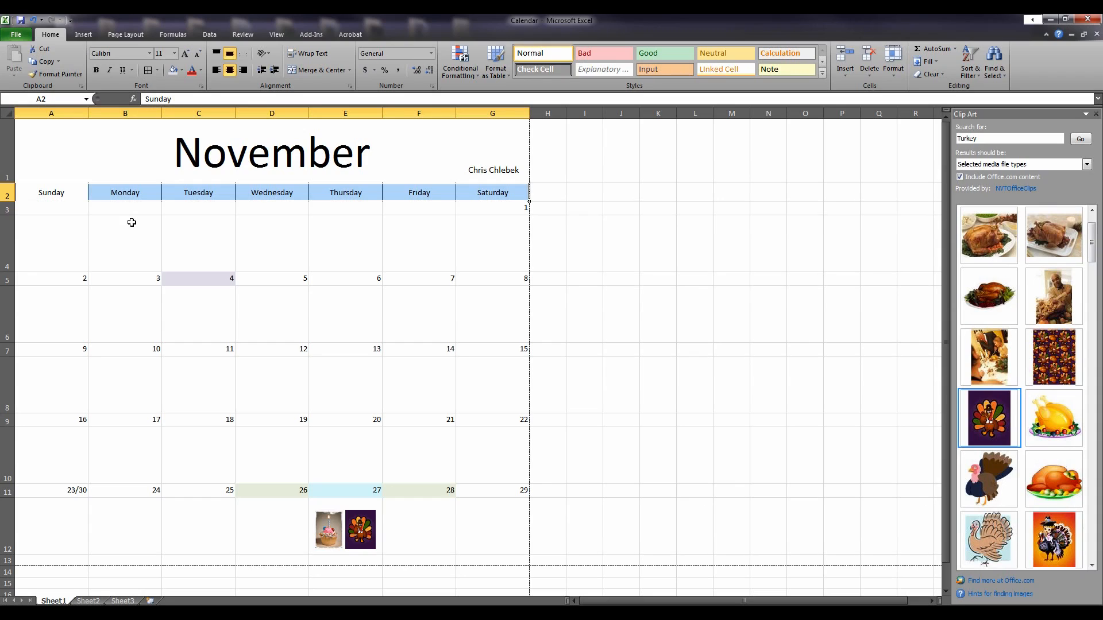
click(70, 210)
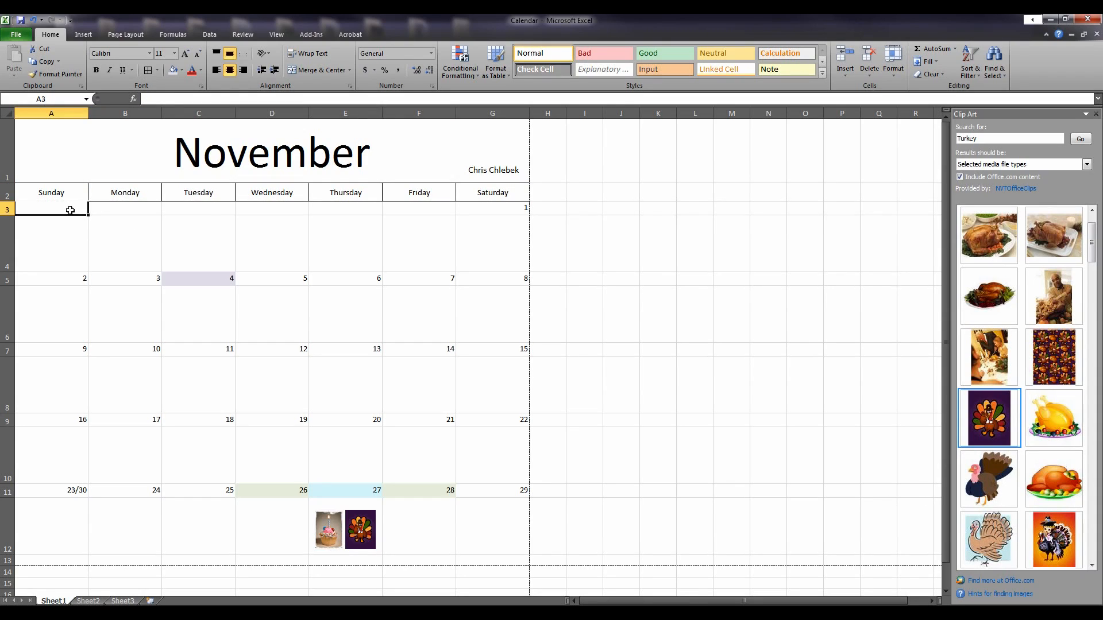
- Draw an Outside Border around the first Sunday box, cells A3:A4
drag(69, 209, 68, 233)
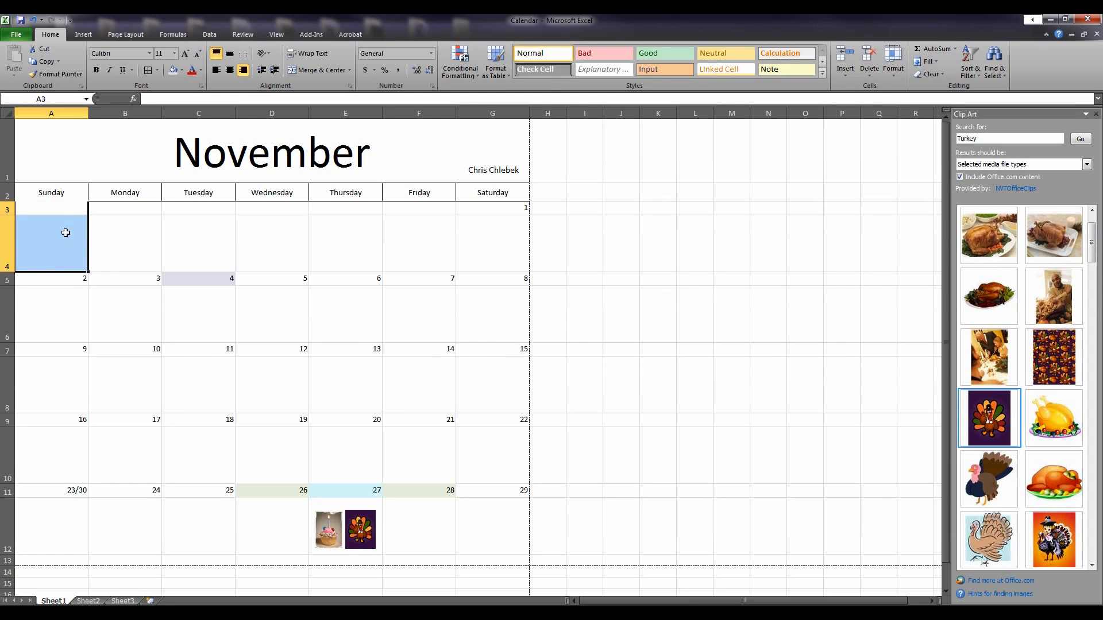
click(110, 259)
drag(69, 210, 62, 248)
click(156, 72)
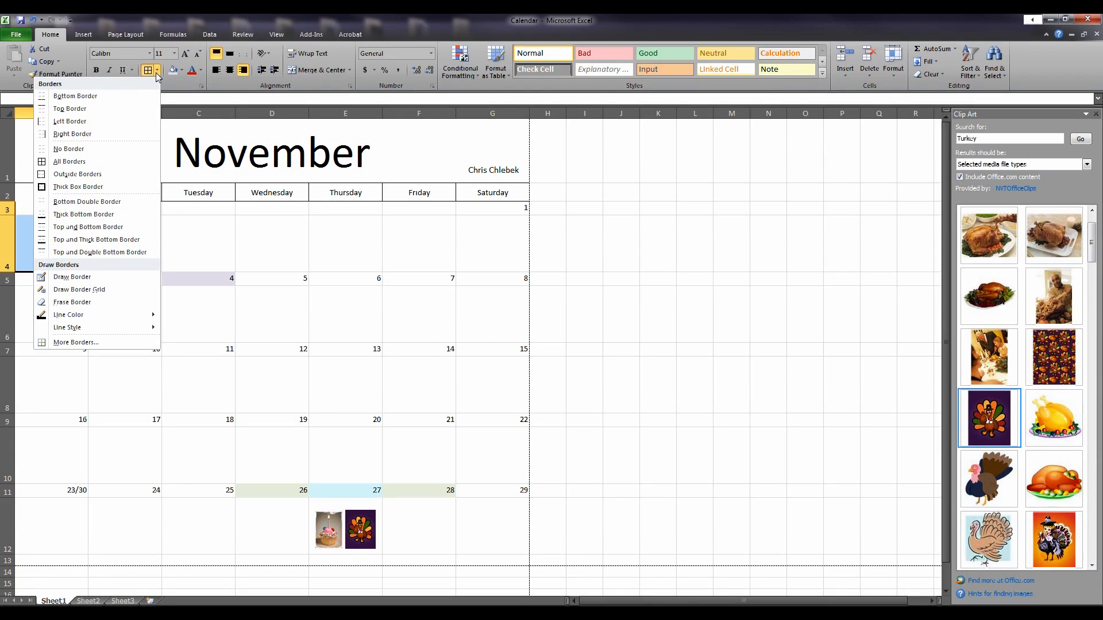
click(89, 175)
click(83, 347)
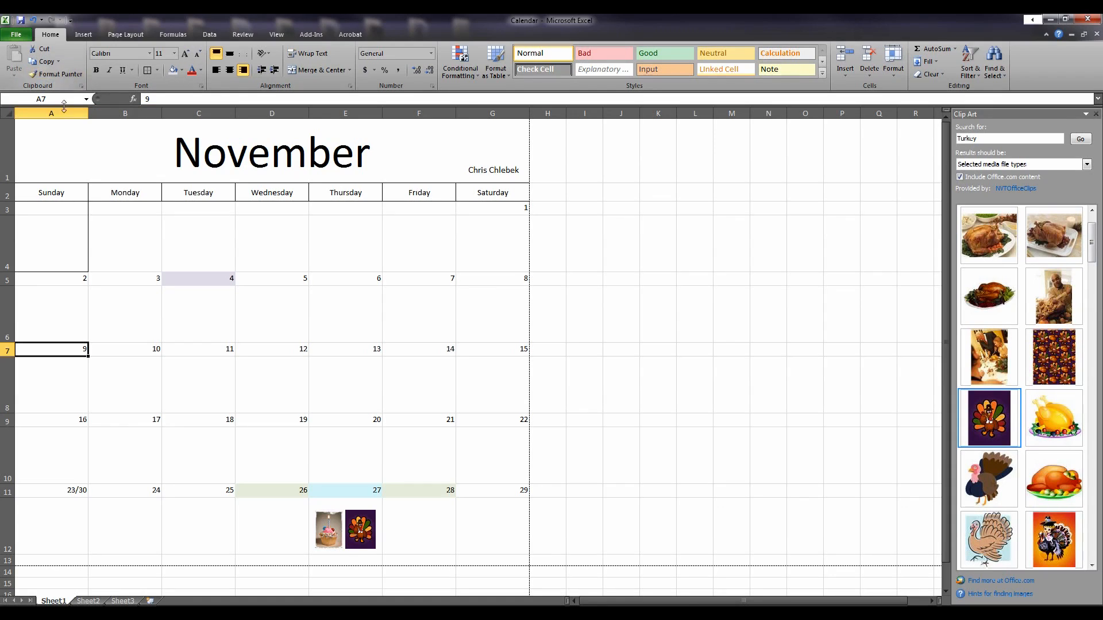
- Format-paint the Sunday box border onto the rest of the first week, B3:G4
click(66, 221)
drag(62, 206, 61, 239)
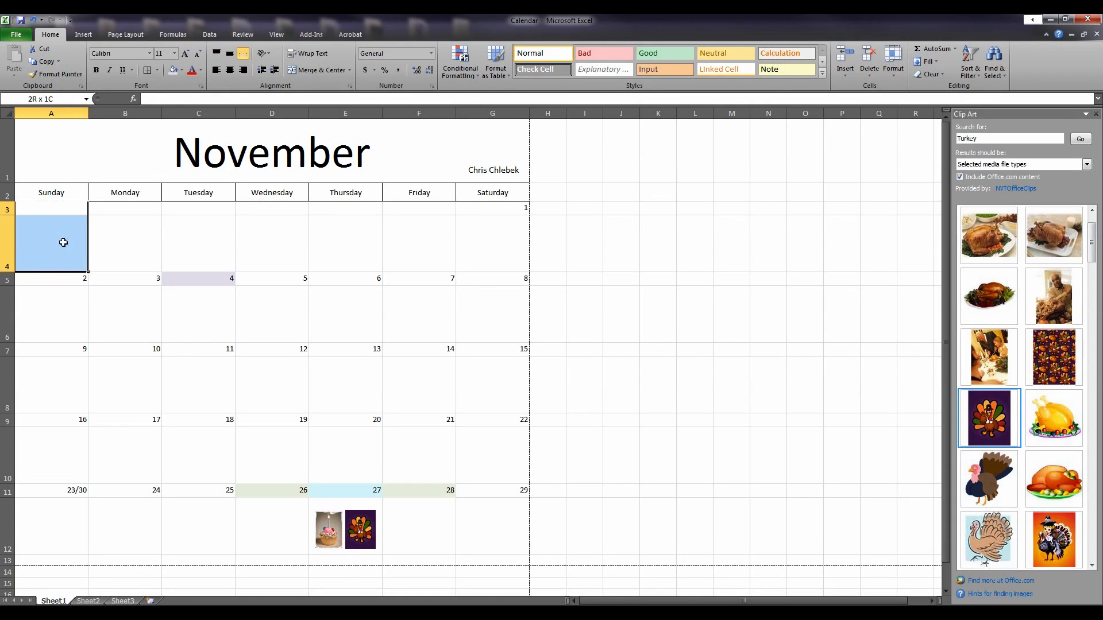
click(68, 74)
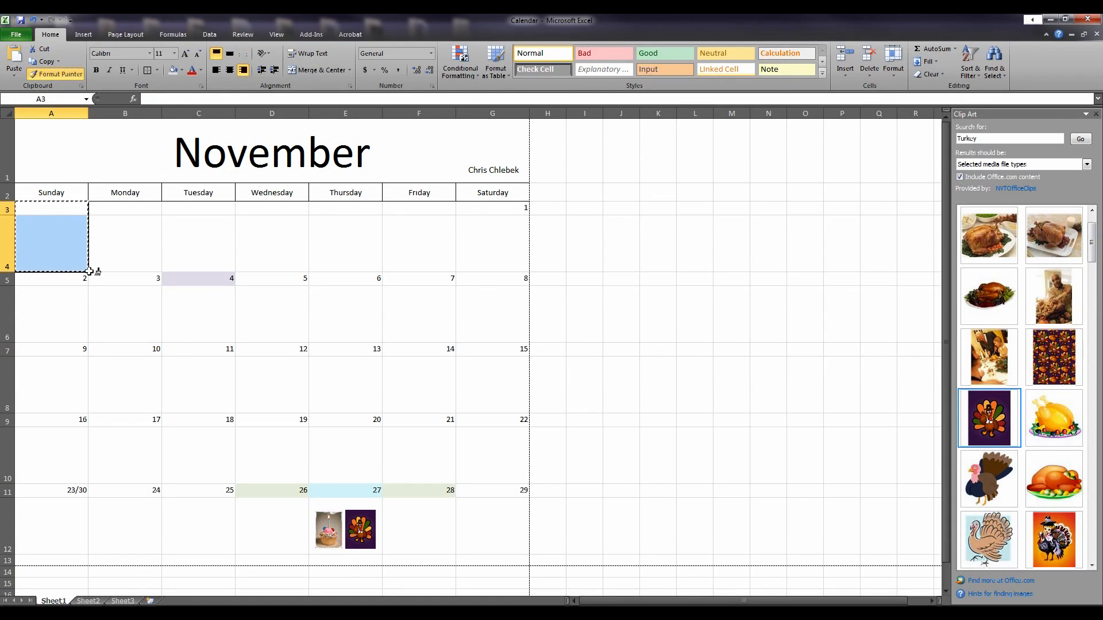
mouse_move(123, 207)
mouse_down()
mouse_move(187, 248)
mouse_move(519, 266)
mouse_move(155, 262)
mouse_up()
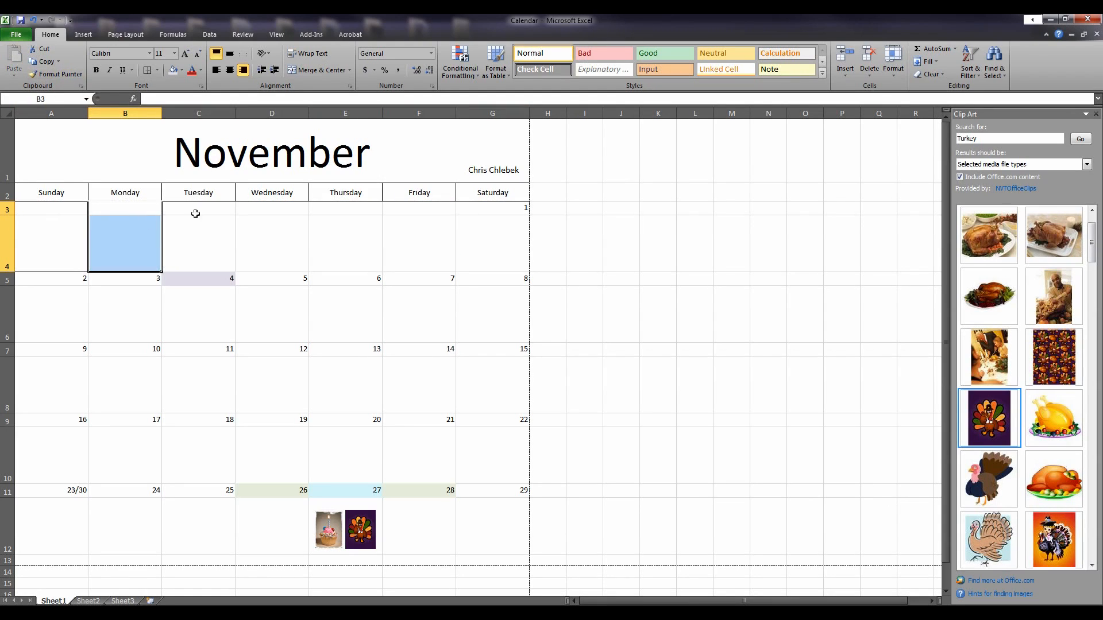
drag(194, 214, 208, 257)
click(71, 209)
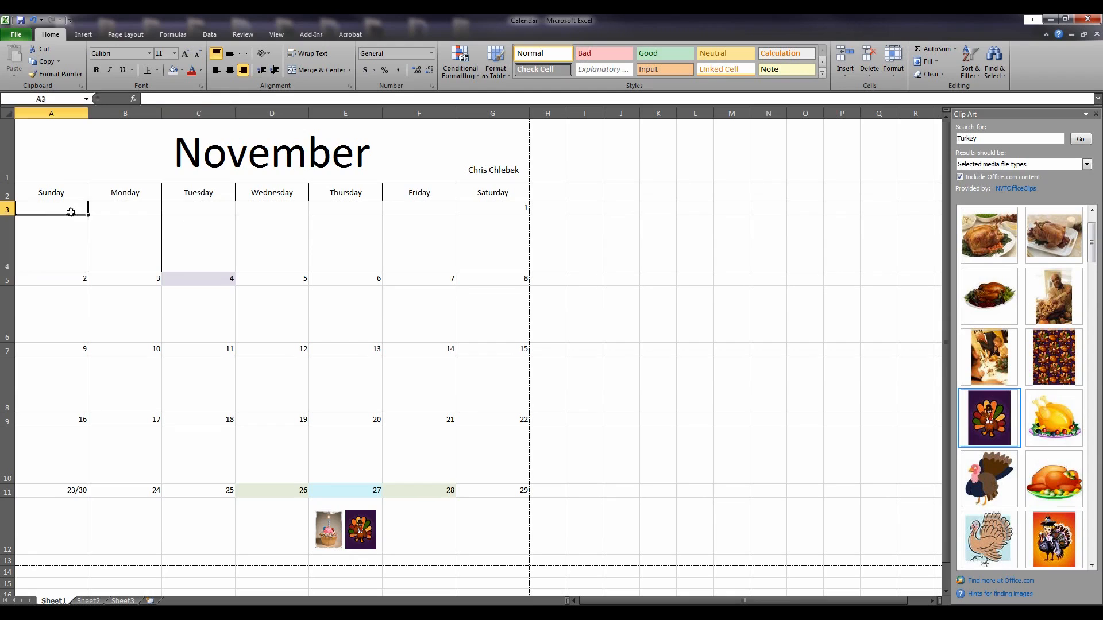
click(58, 74)
mouse_move(199, 209)
mouse_down()
mouse_move(311, 253)
mouse_move(480, 258)
mouse_up()
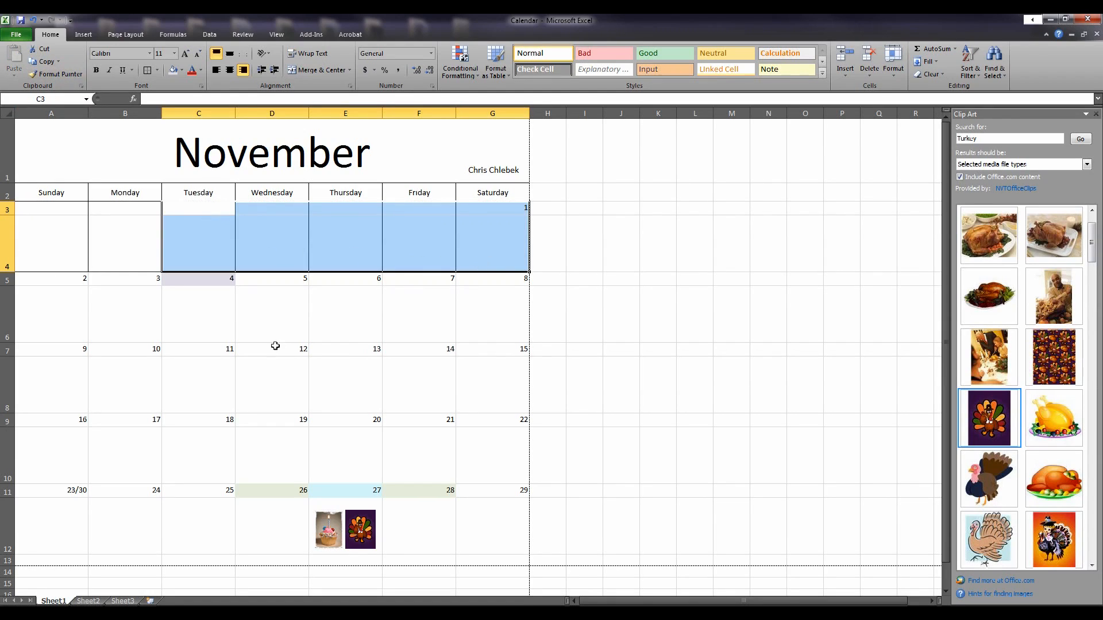
click(41, 230)
- Format-paint the box border onto the week of the 2nd, A5:G6
click(52, 210)
drag(52, 210, 51, 241)
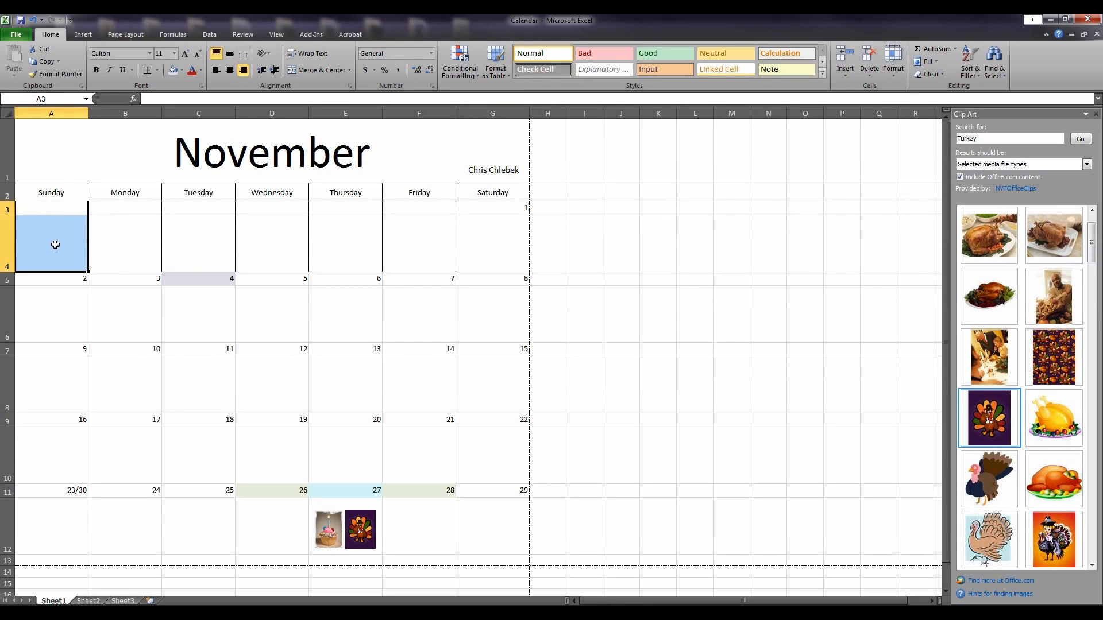
click(55, 75)
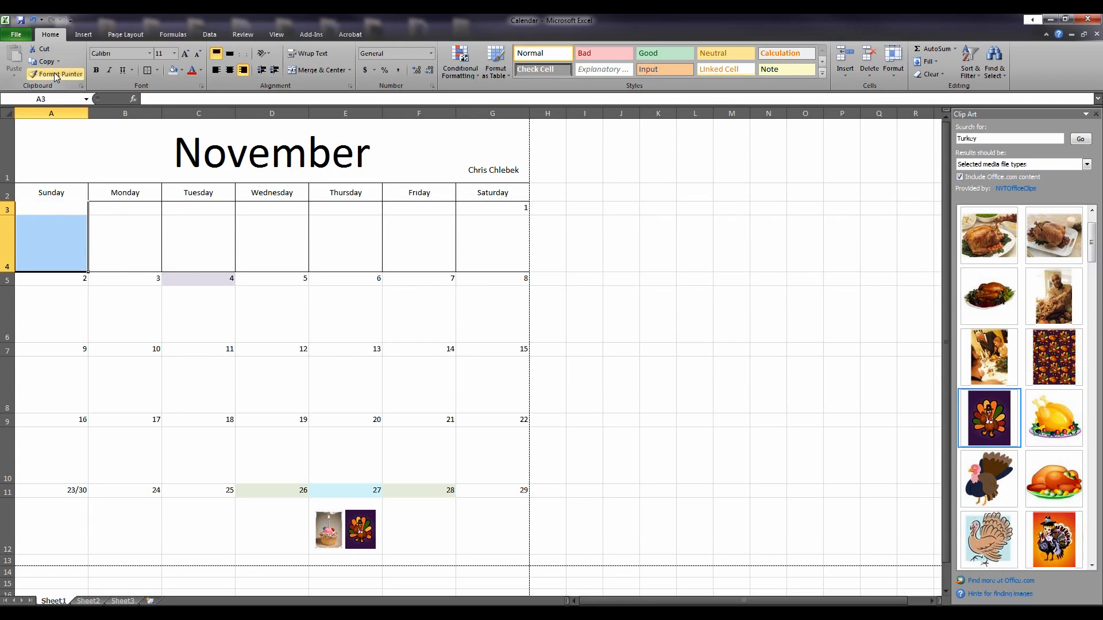
click(56, 75)
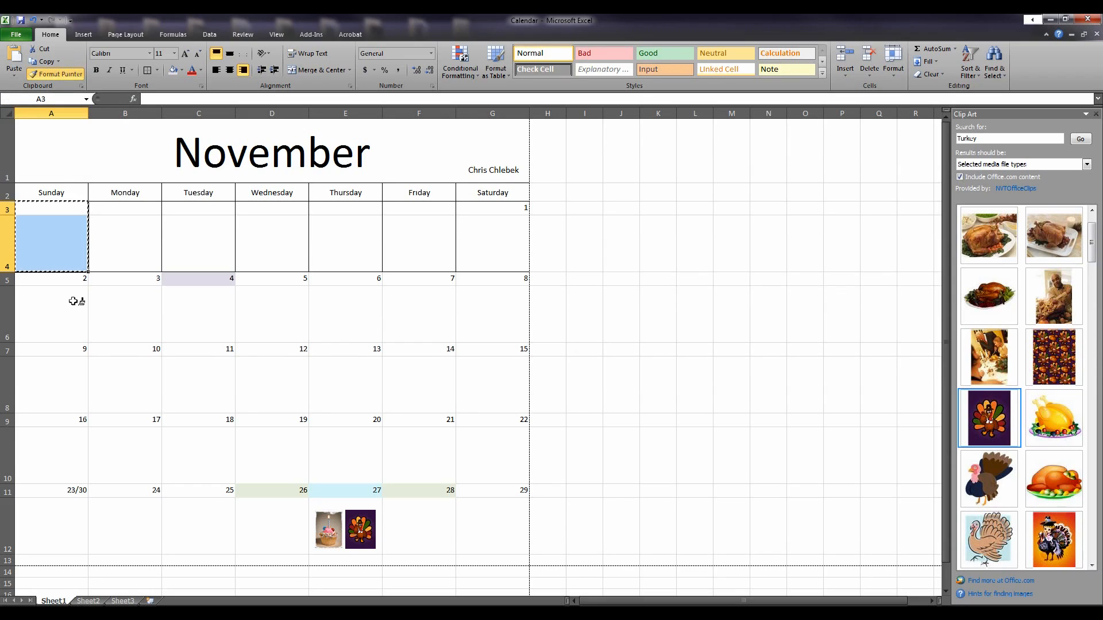
mouse_move(55, 304)
mouse_down()
mouse_move(493, 317)
mouse_move(488, 280)
mouse_up()
click(133, 397)
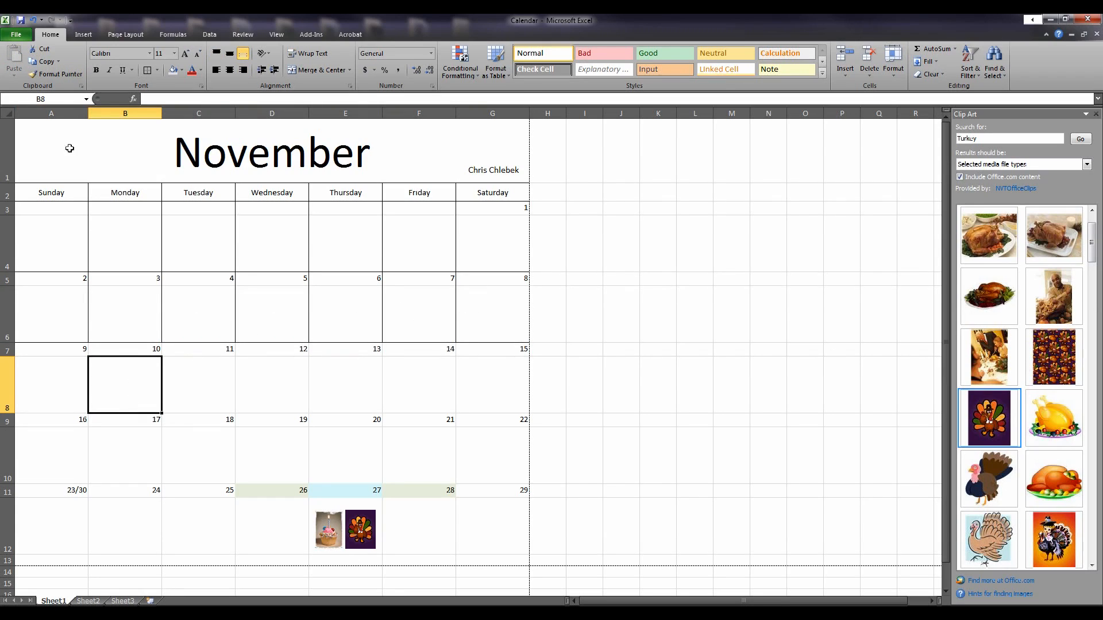
- Format-paint the box border onto the remaining weeks, A7:G12
drag(67, 210, 63, 240)
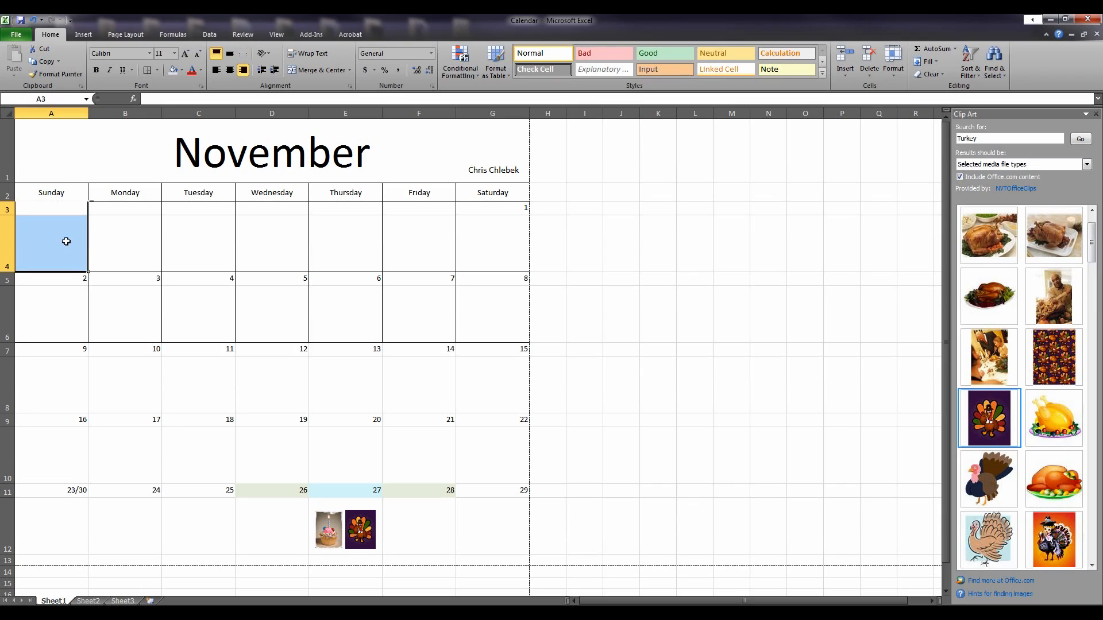
click(58, 75)
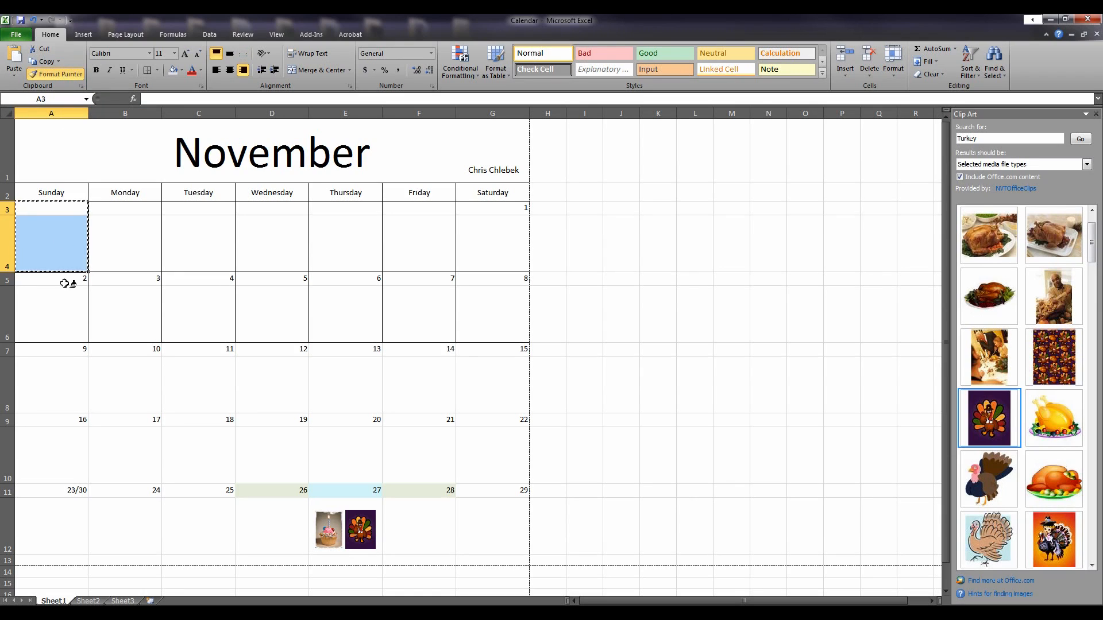
click(61, 352)
mouse_move(61, 352)
mouse_down()
mouse_move(467, 468)
mouse_move(494, 528)
mouse_up()
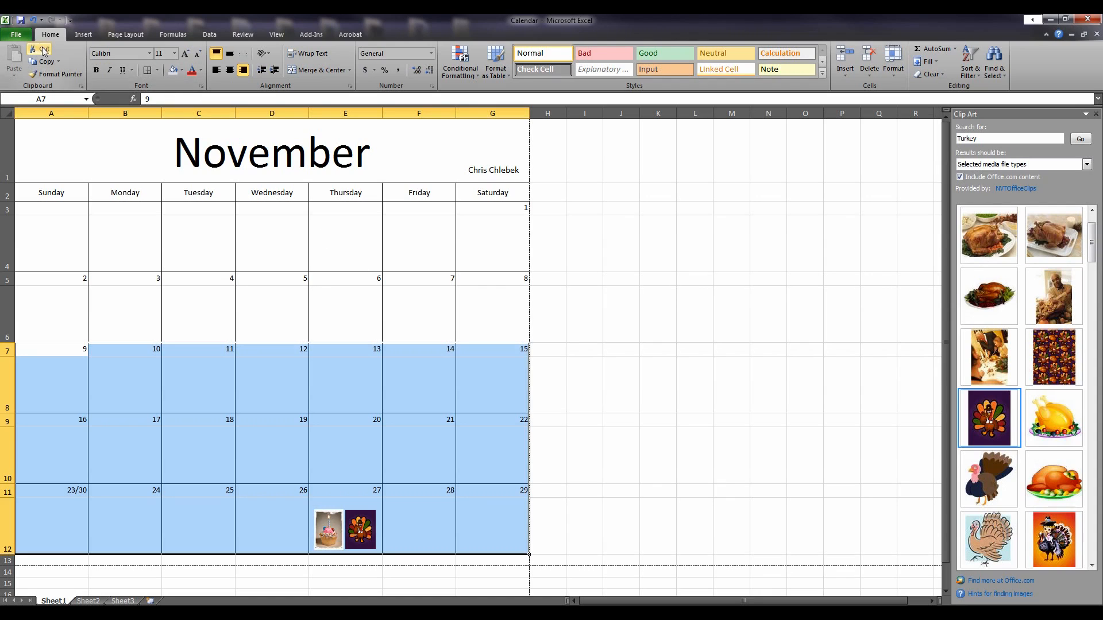
click(22, 34)
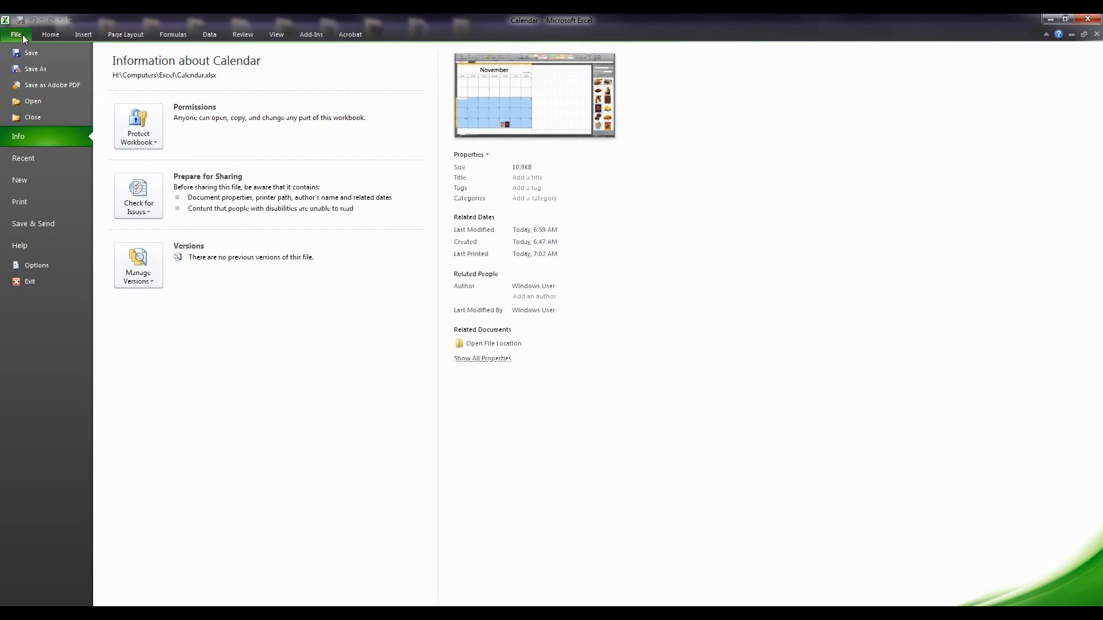
click(35, 201)
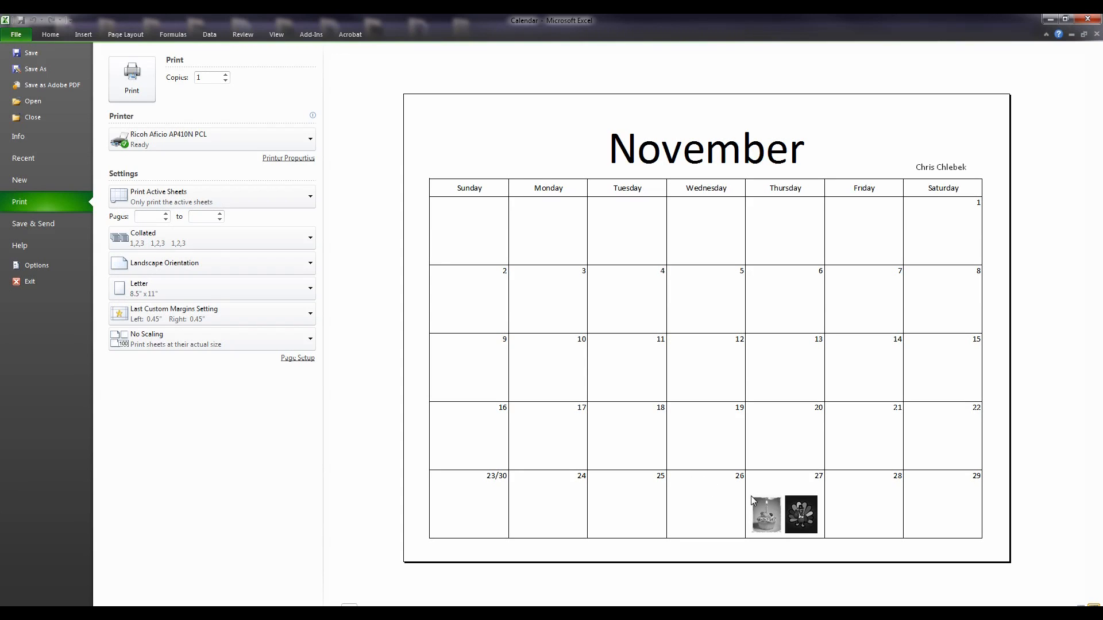
click(50, 35)
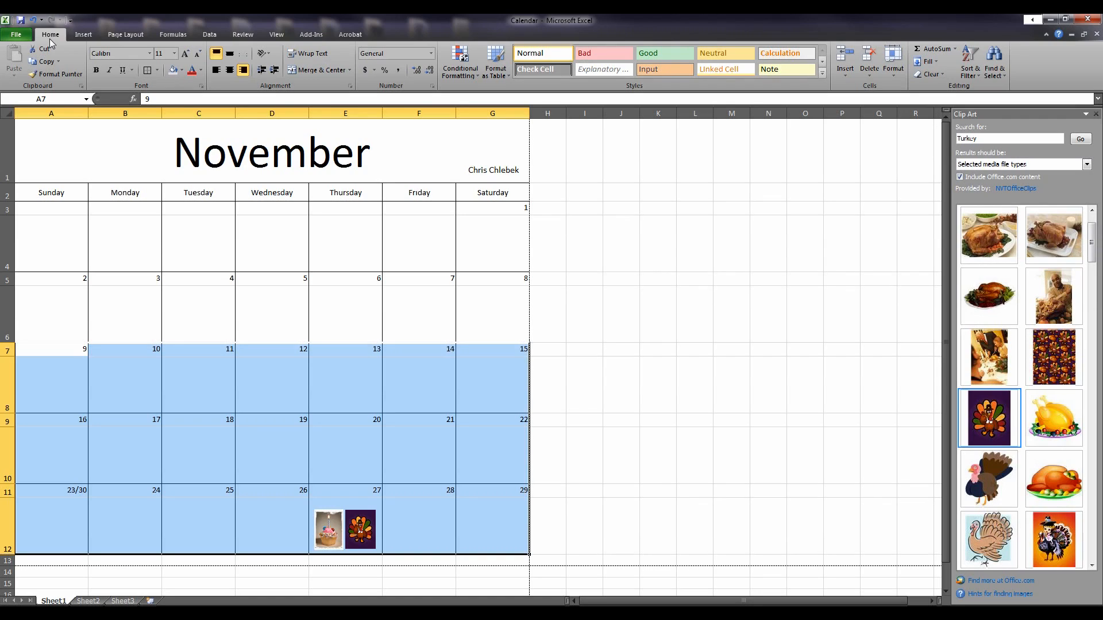
- Save the calendar workbook from the Quick Access Toolbar
click(22, 25)
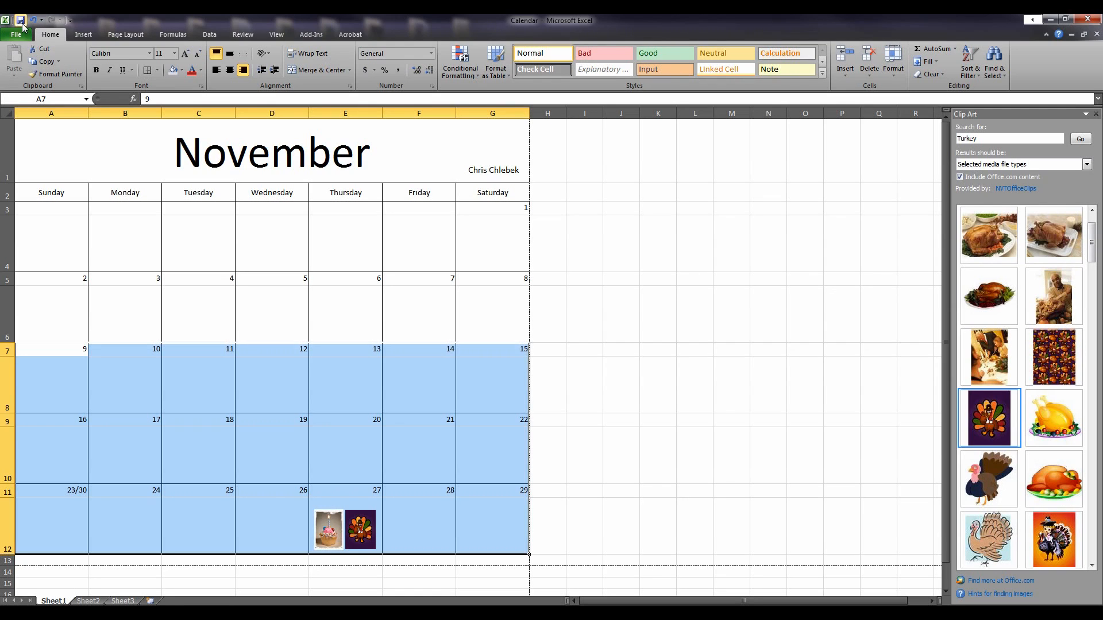